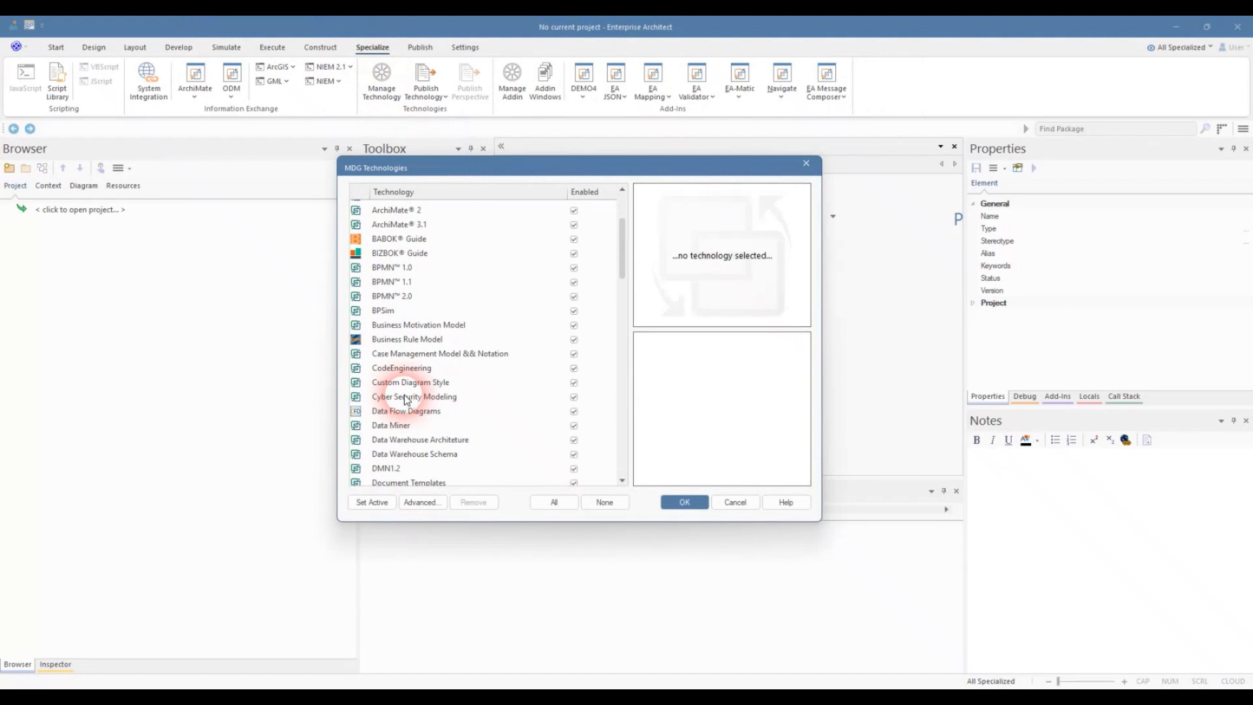
scroll(406, 400, down, 1)
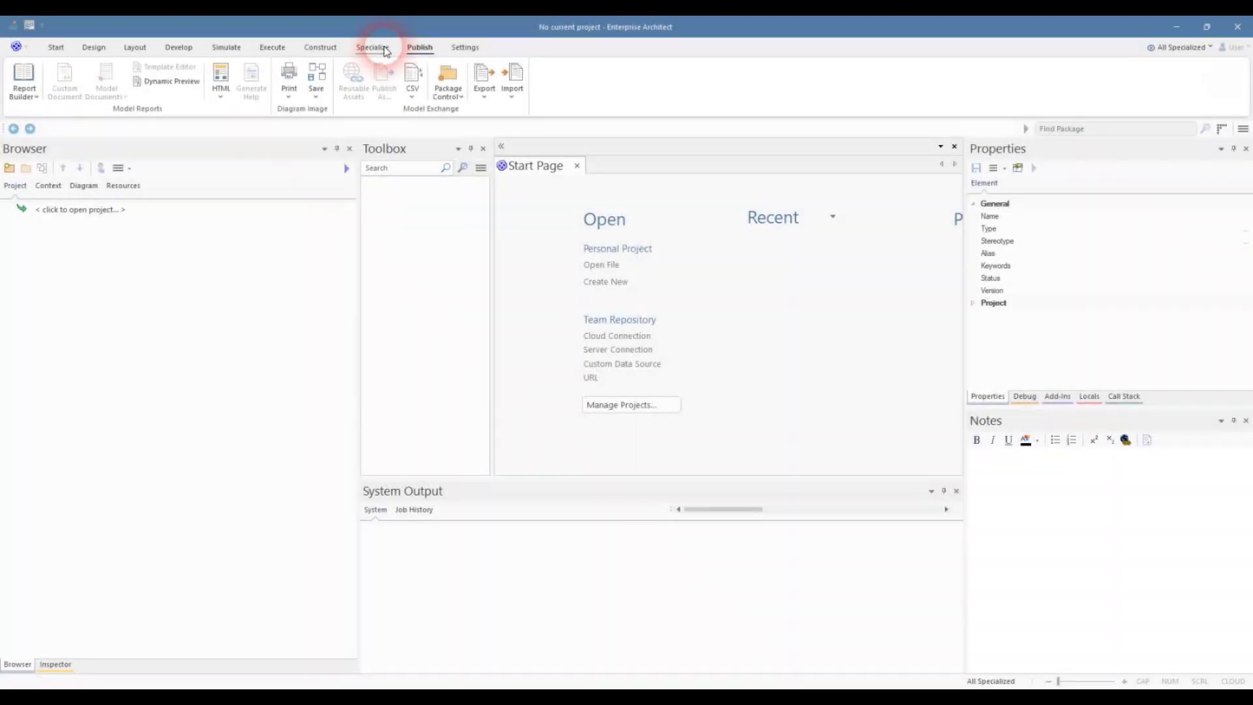
click(514, 94)
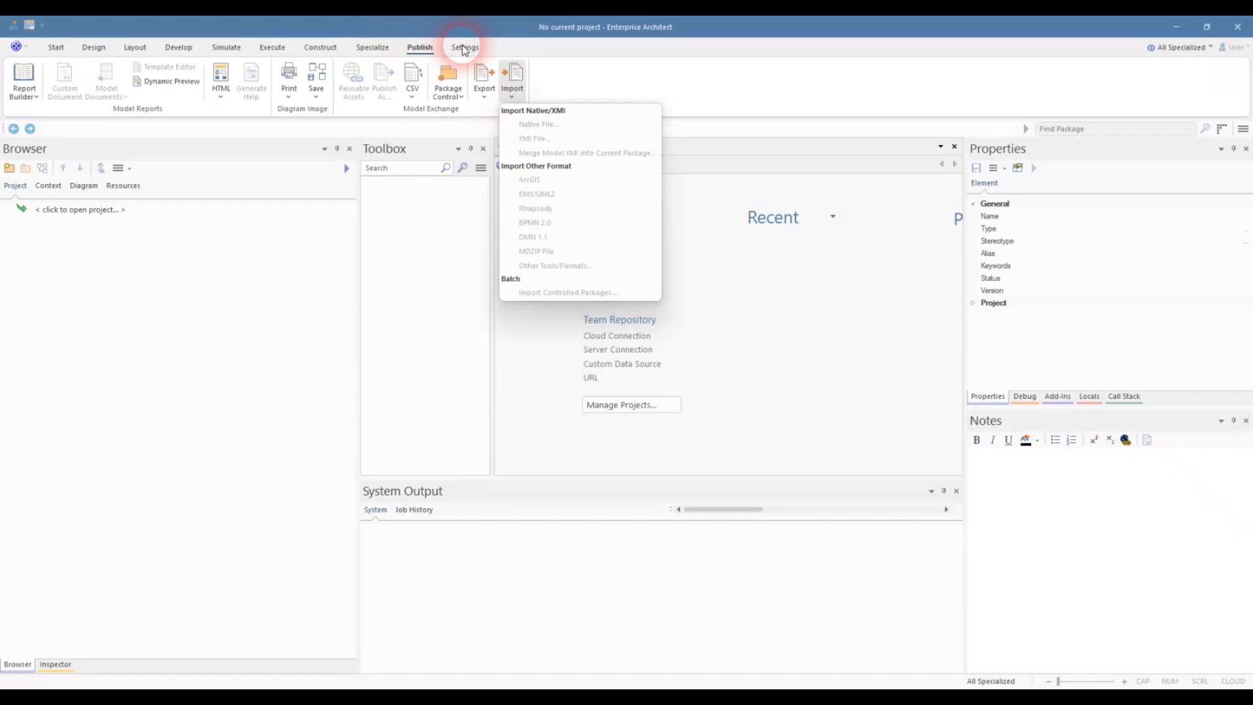
click(372, 48)
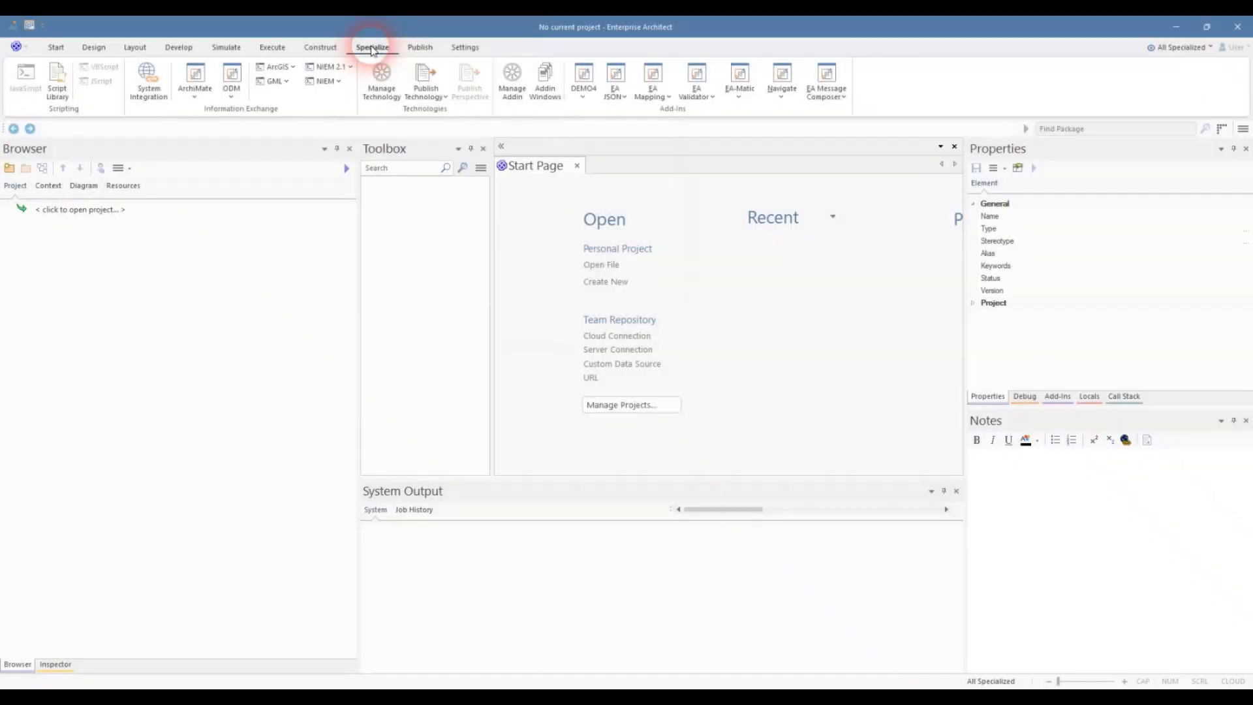
click(464, 48)
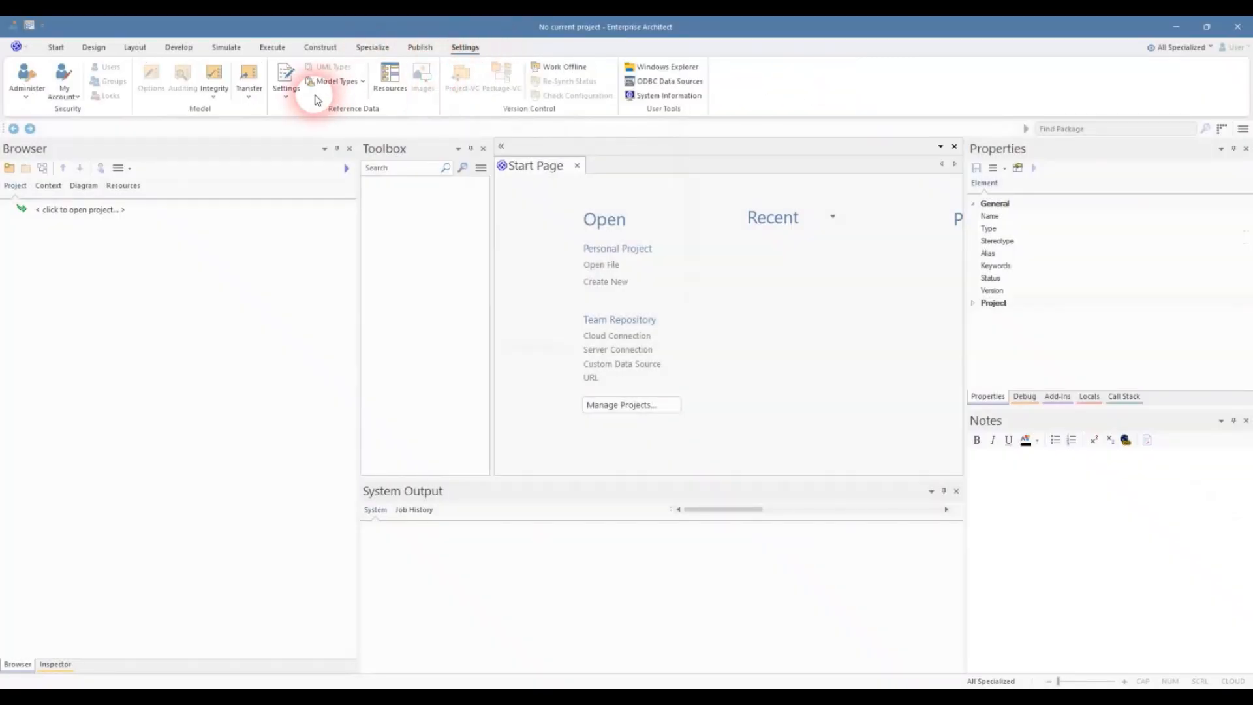
click(249, 91)
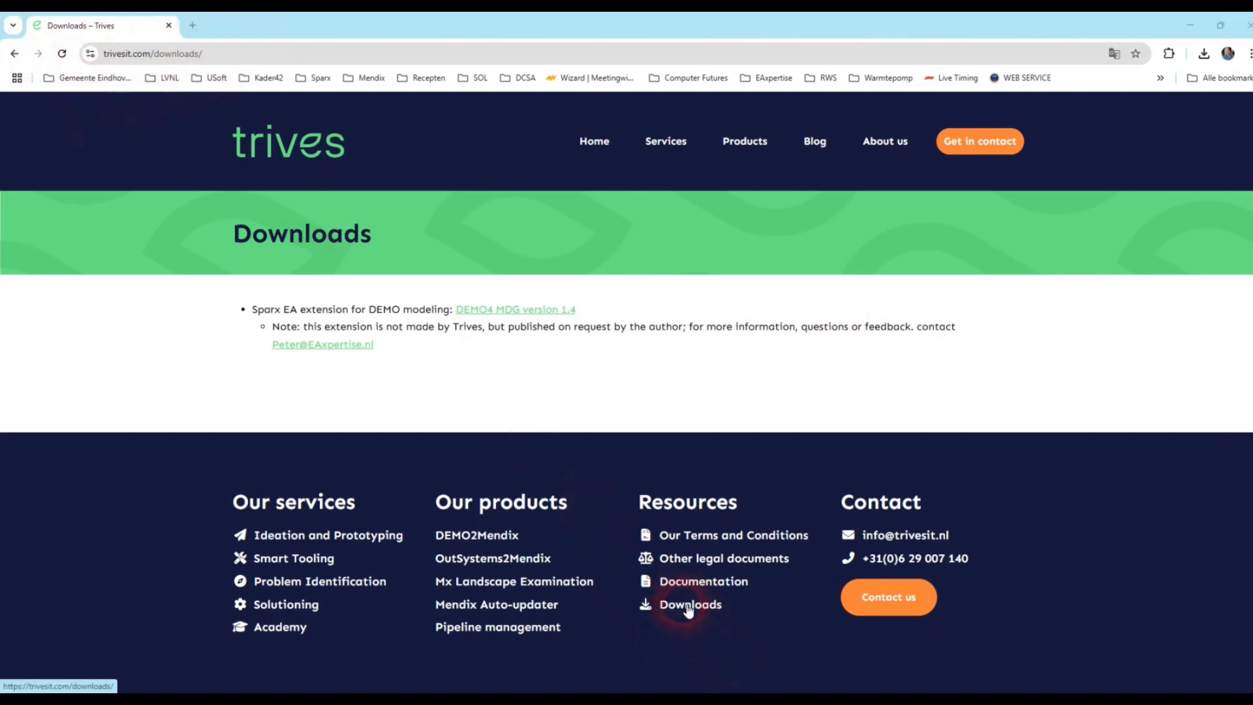
- Download DEMO4 MDG version 1.4 from the Trives downloads page and review the files in the demo4_mdg1.4 folder
click(498, 316)
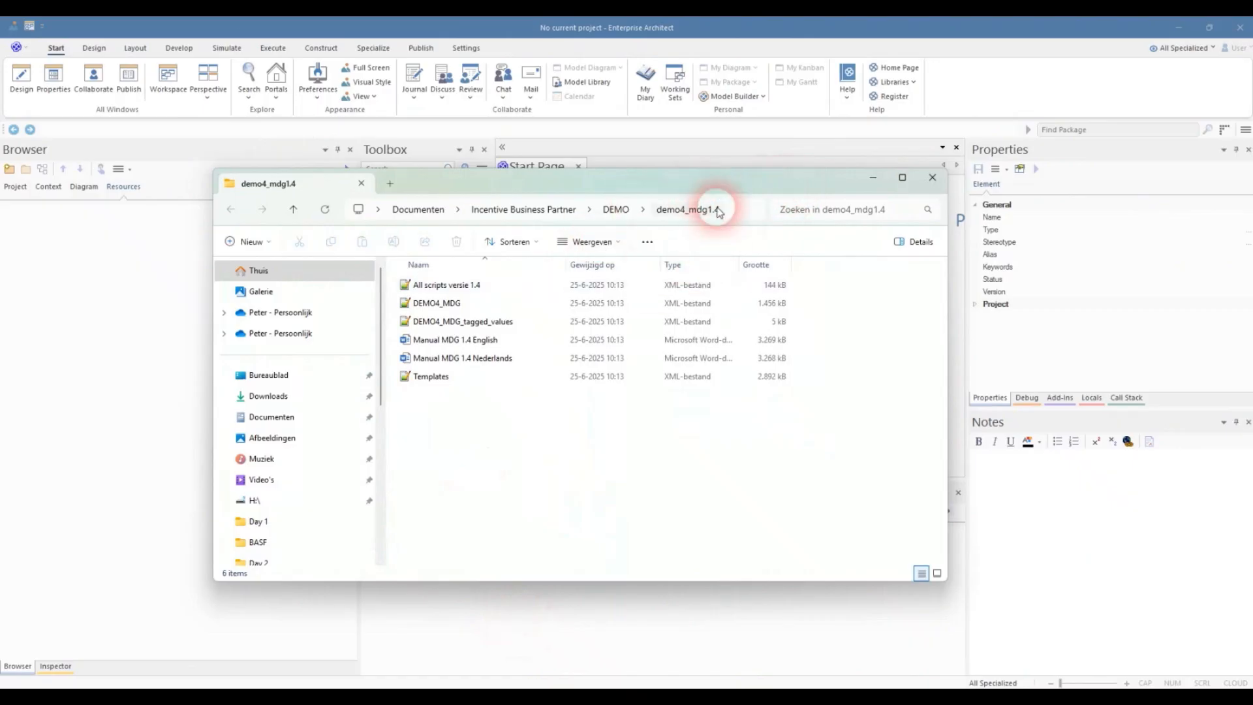
click(412, 284)
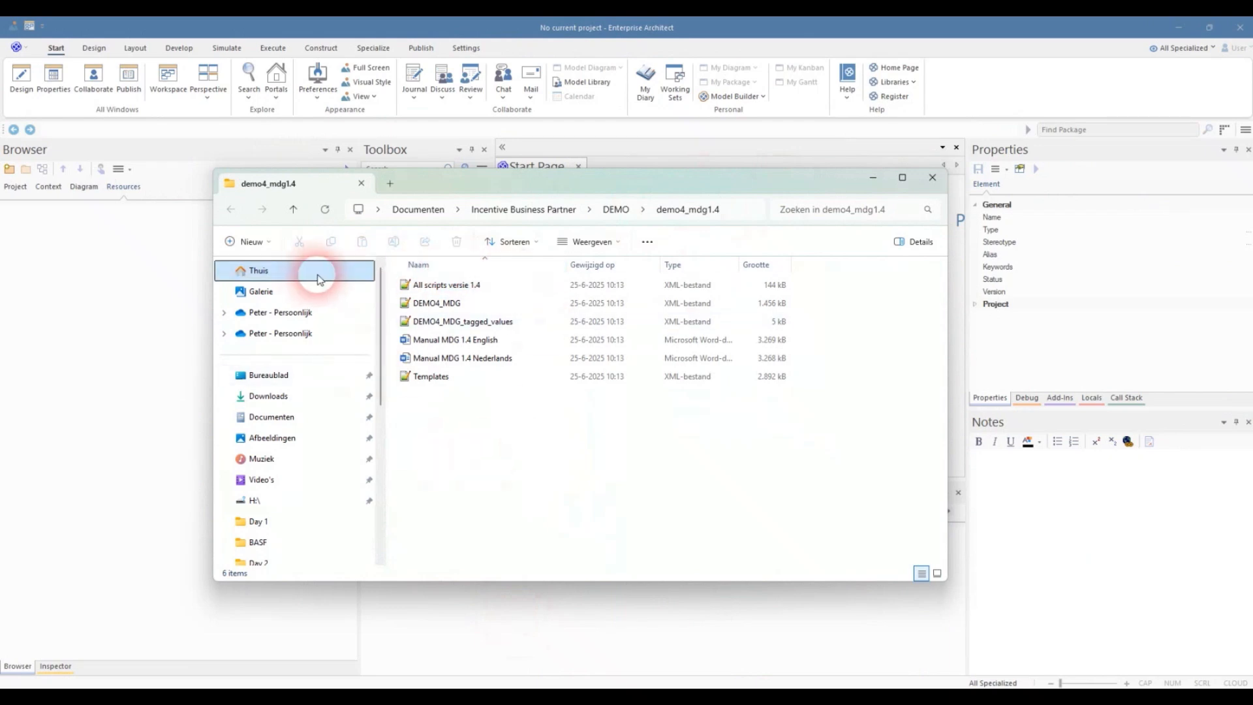
click(82, 372)
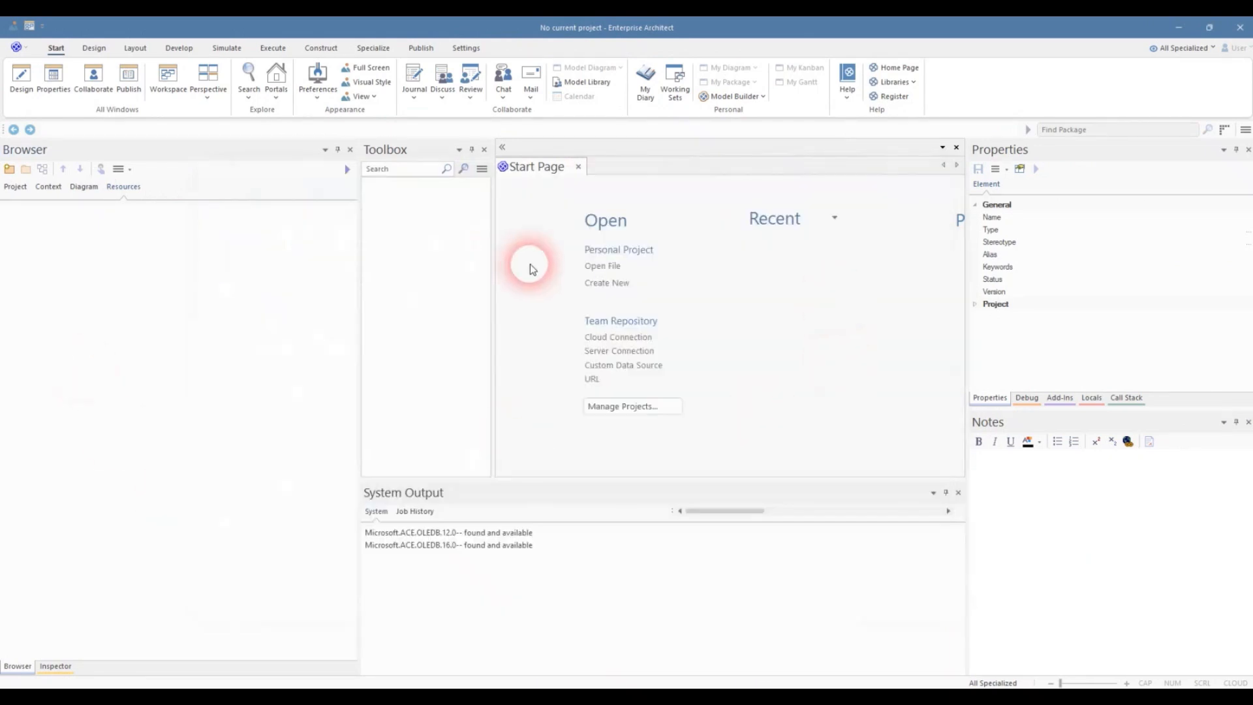
- Create a new project file named "installation model DEMO4" in the Sparx EA folder
click(597, 286)
double_click(575, 411)
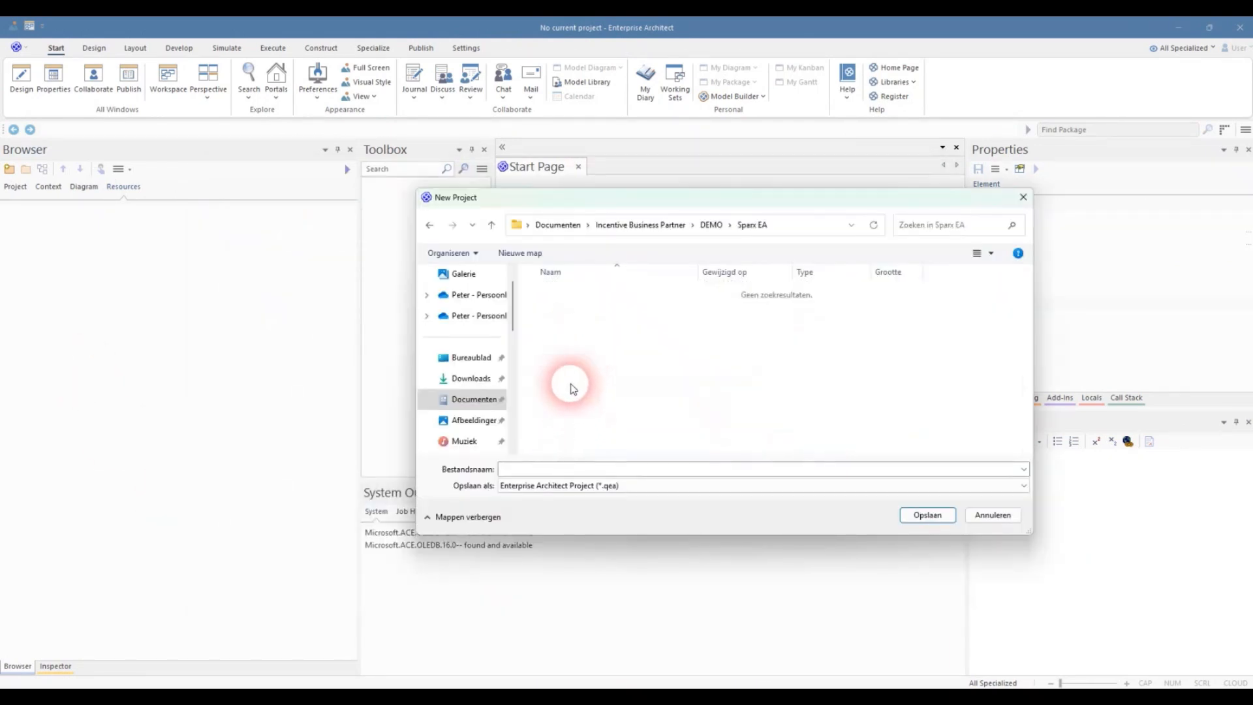
click(566, 470)
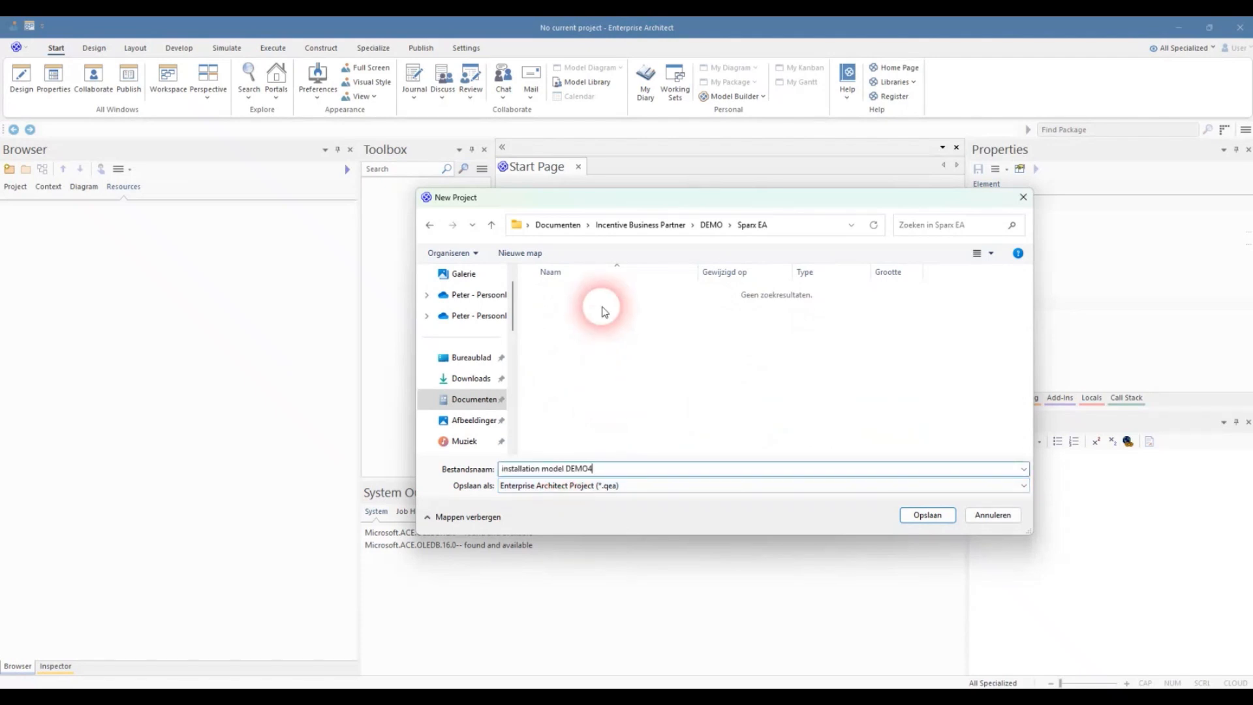
click(925, 515)
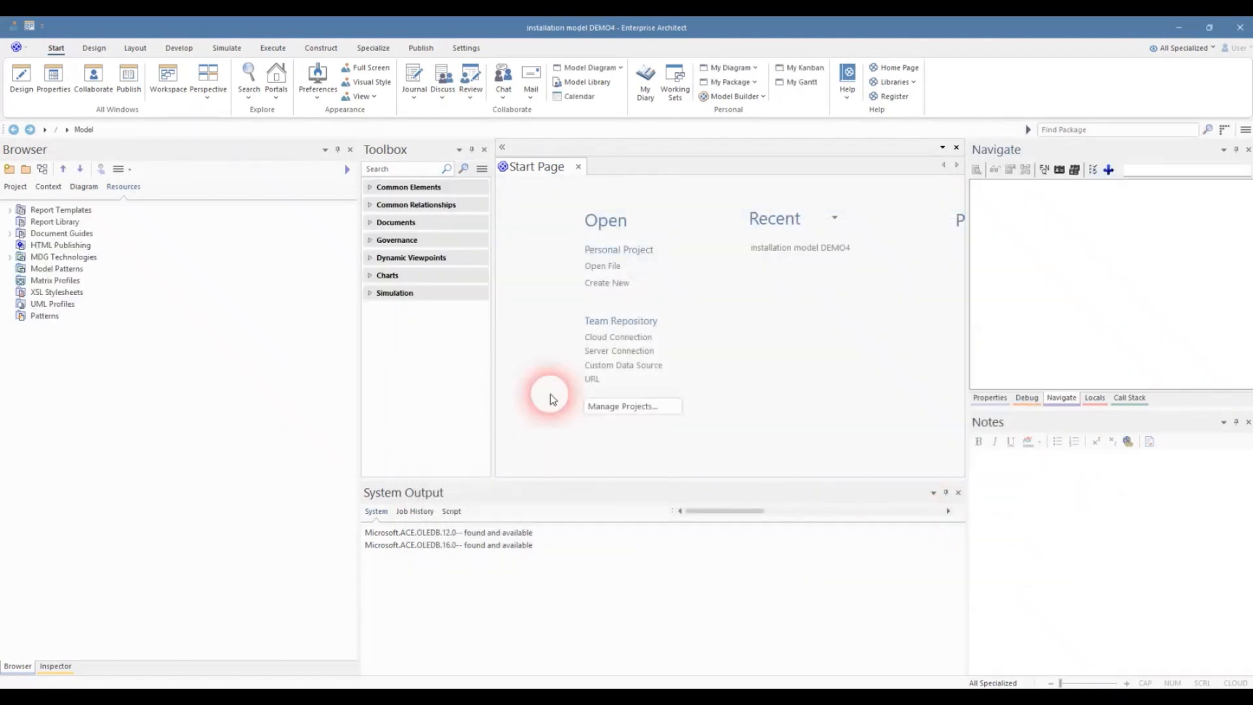
- Import the DEMO4_MDG technology file from the demo4_mdg1.4 folder into the model
right_click(65, 258)
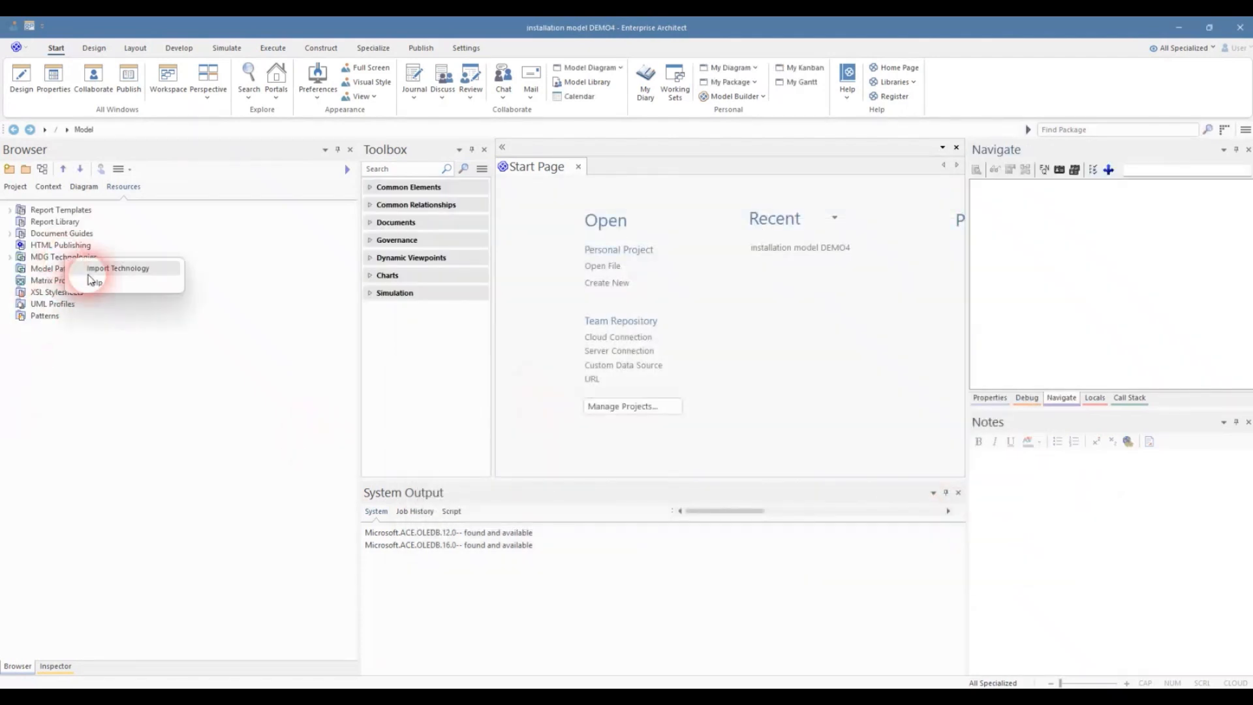
click(116, 268)
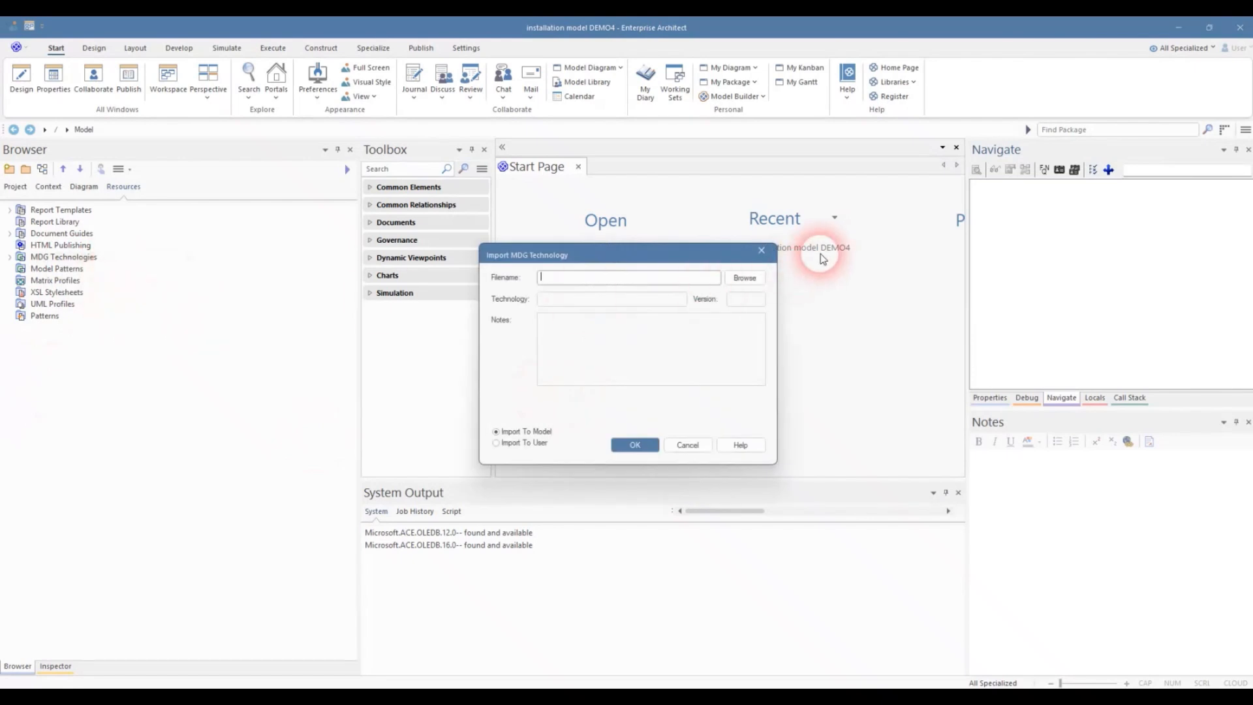
click(745, 278)
double_click(637, 364)
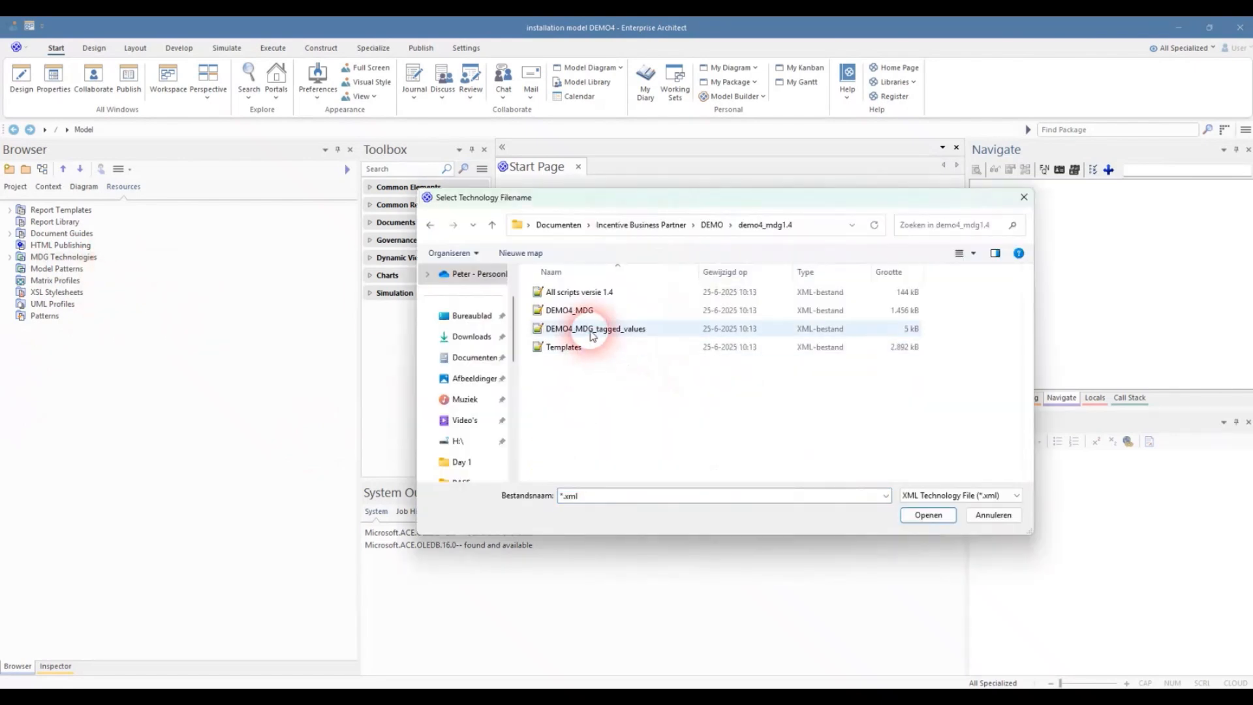
click(566, 312)
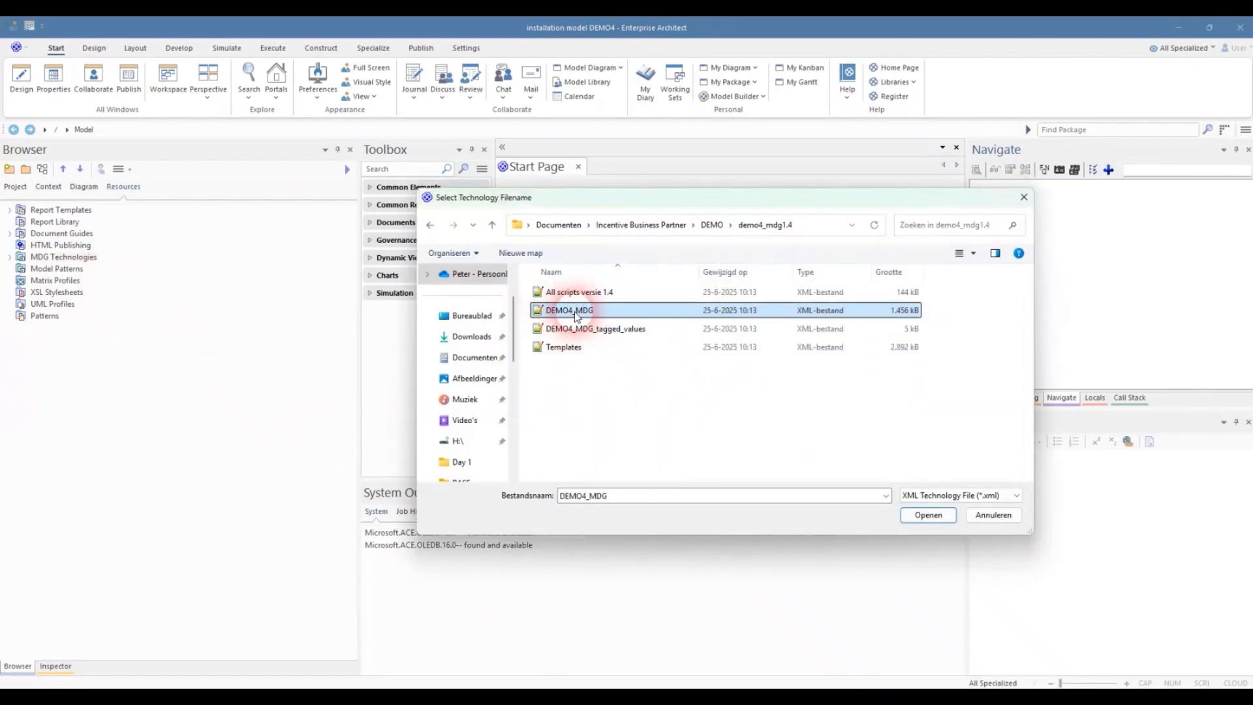
click(919, 515)
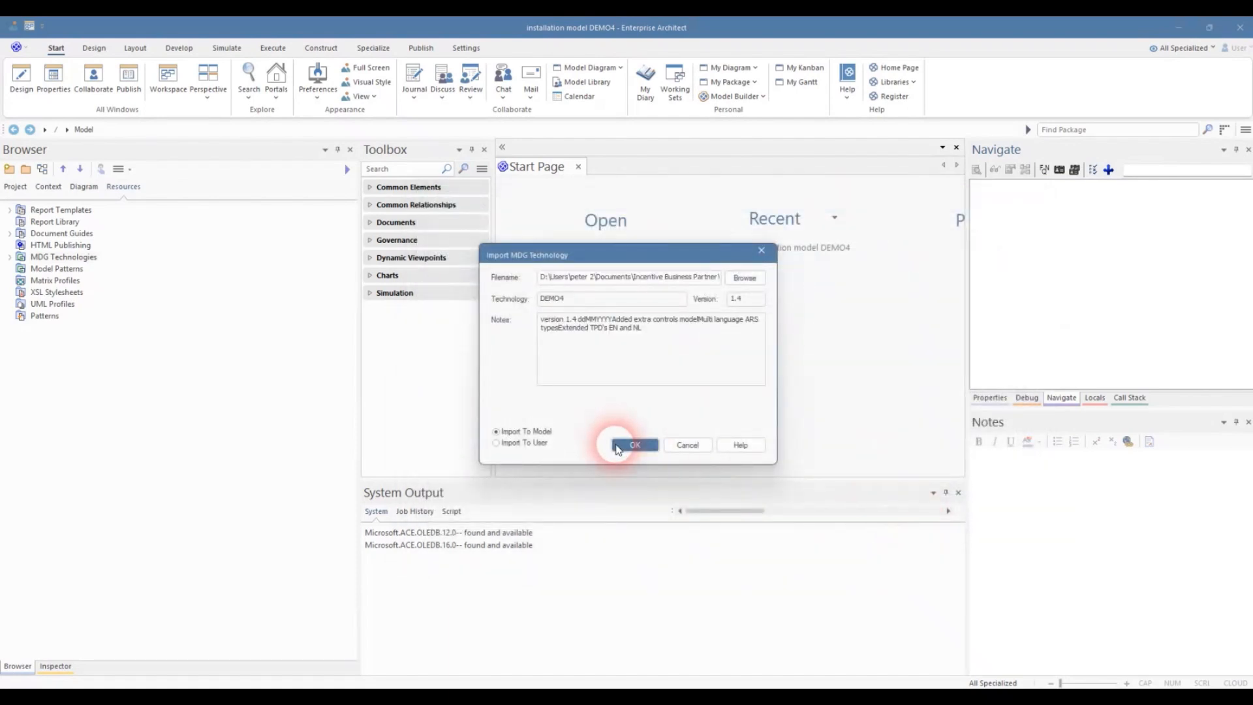
click(617, 447)
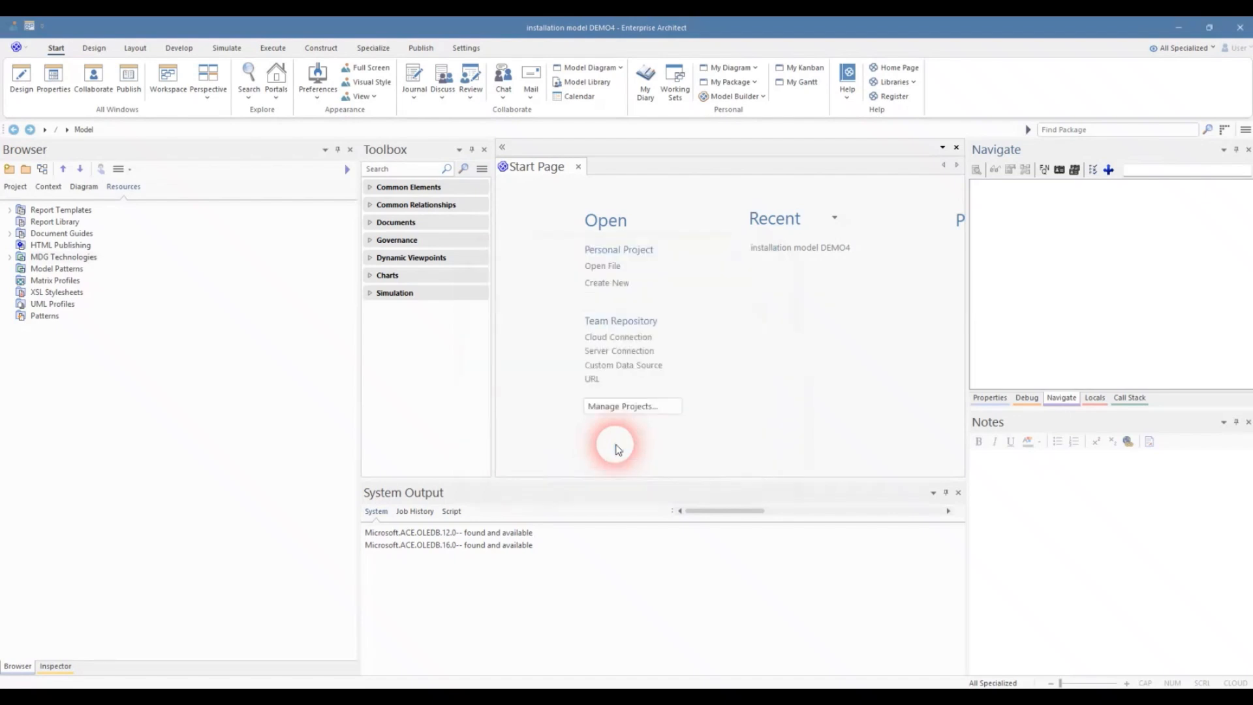
- Look up the DEMO4 entry in the list of MDG technologies and view its details
click(385, 53)
click(378, 92)
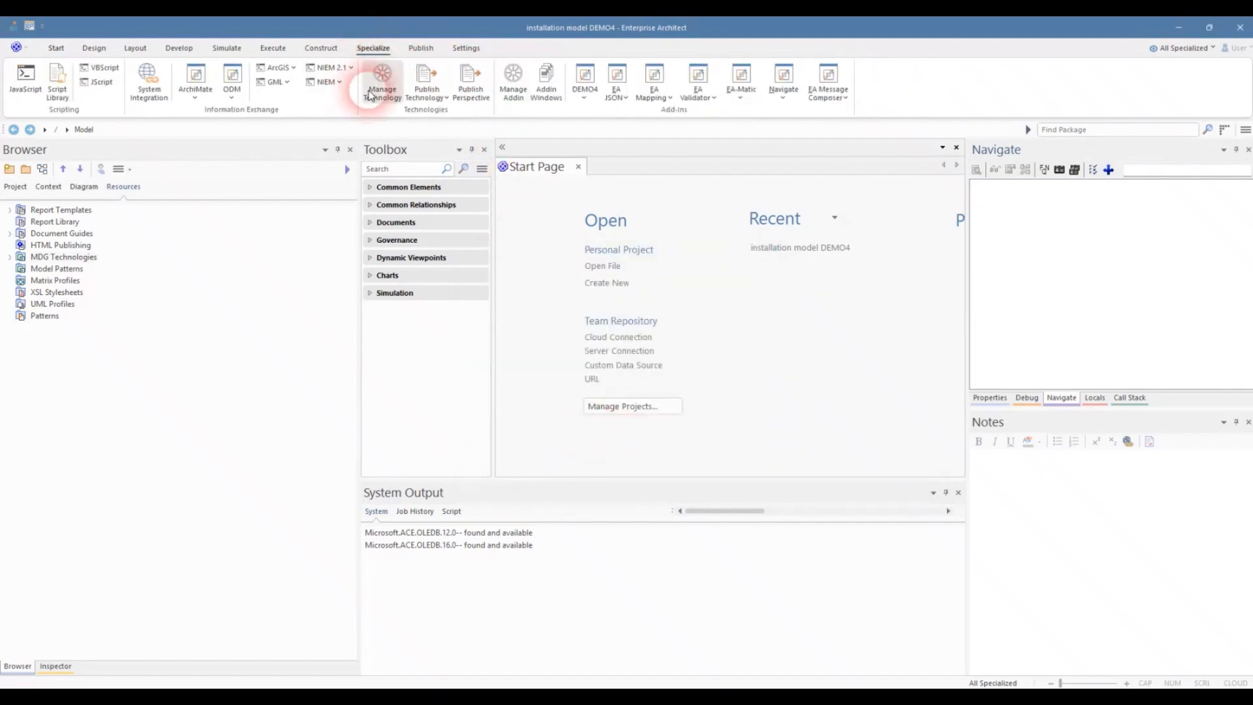
scroll(404, 418, down, 3)
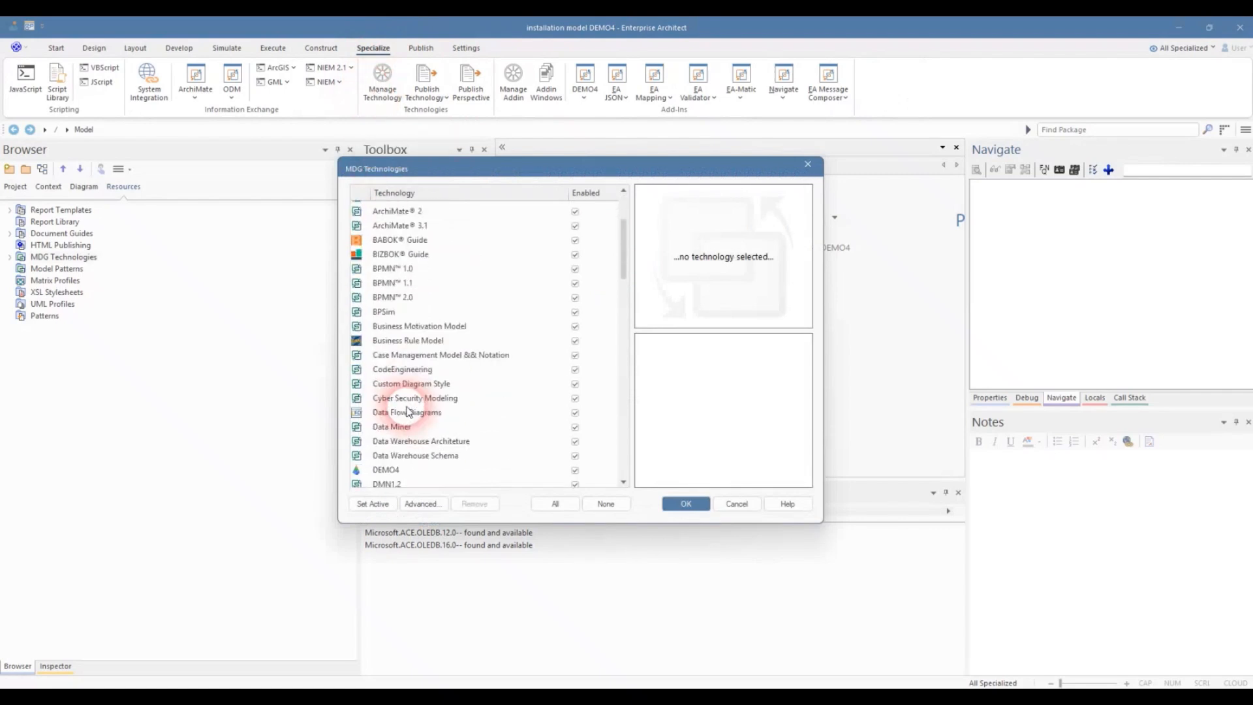
click(387, 434)
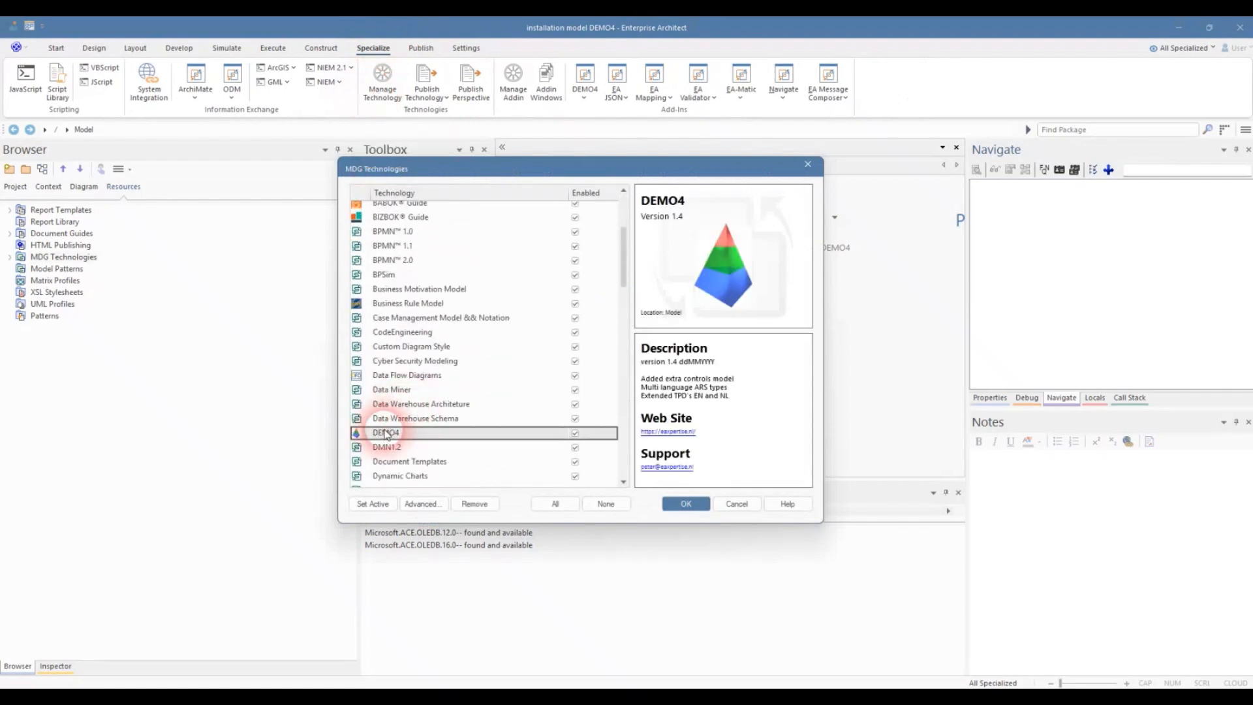
- Add a CSD diagram of the DEMO4_MDG_Diagram type to the DEMO4 model package
right_click(62, 223)
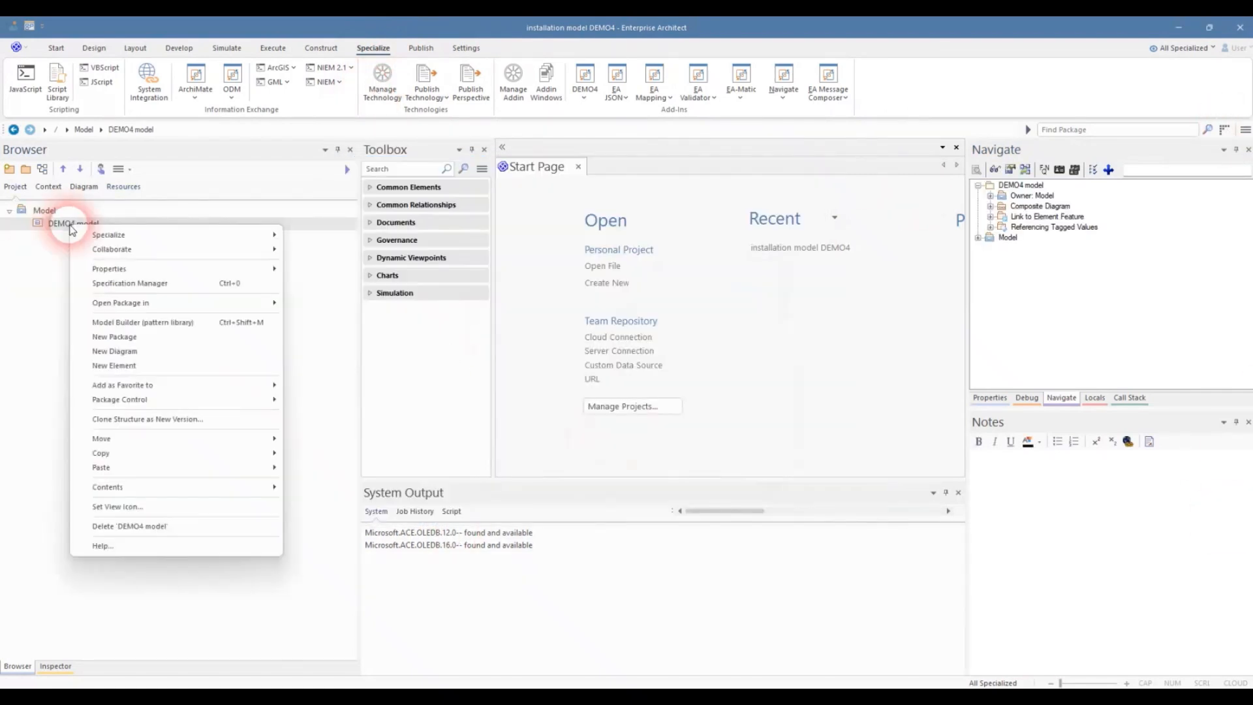
click(108, 351)
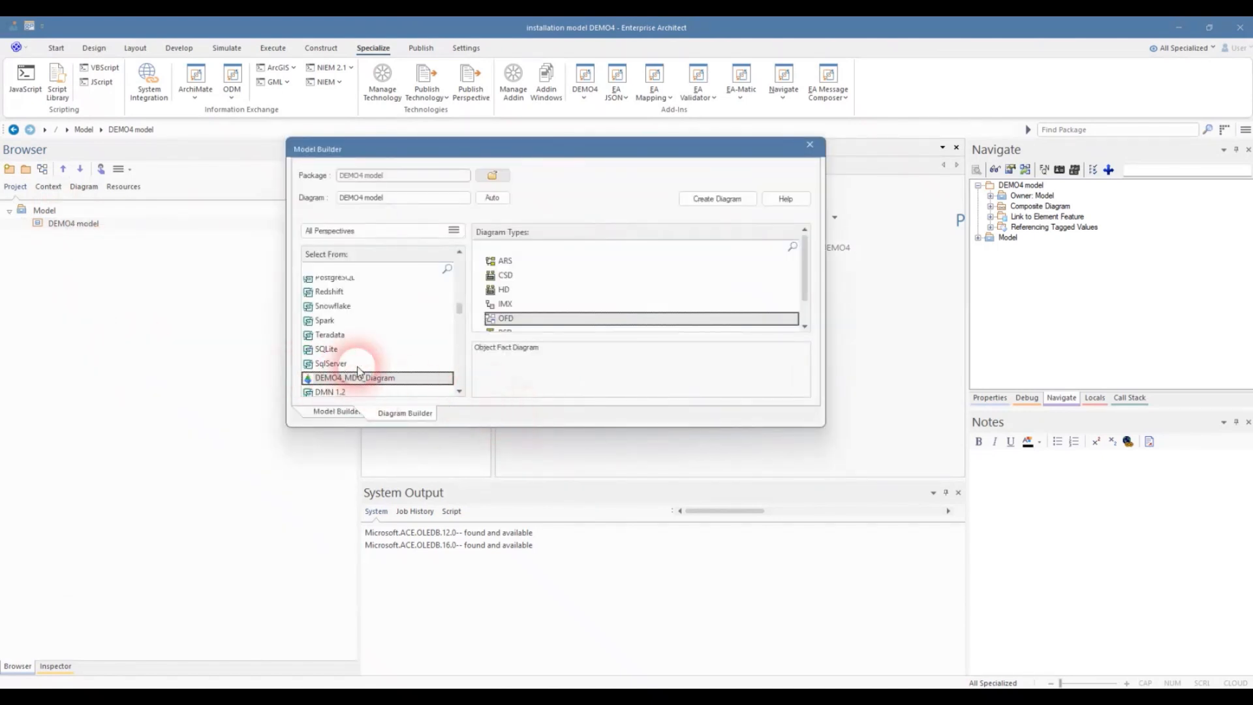
scroll(561, 299, down, 1)
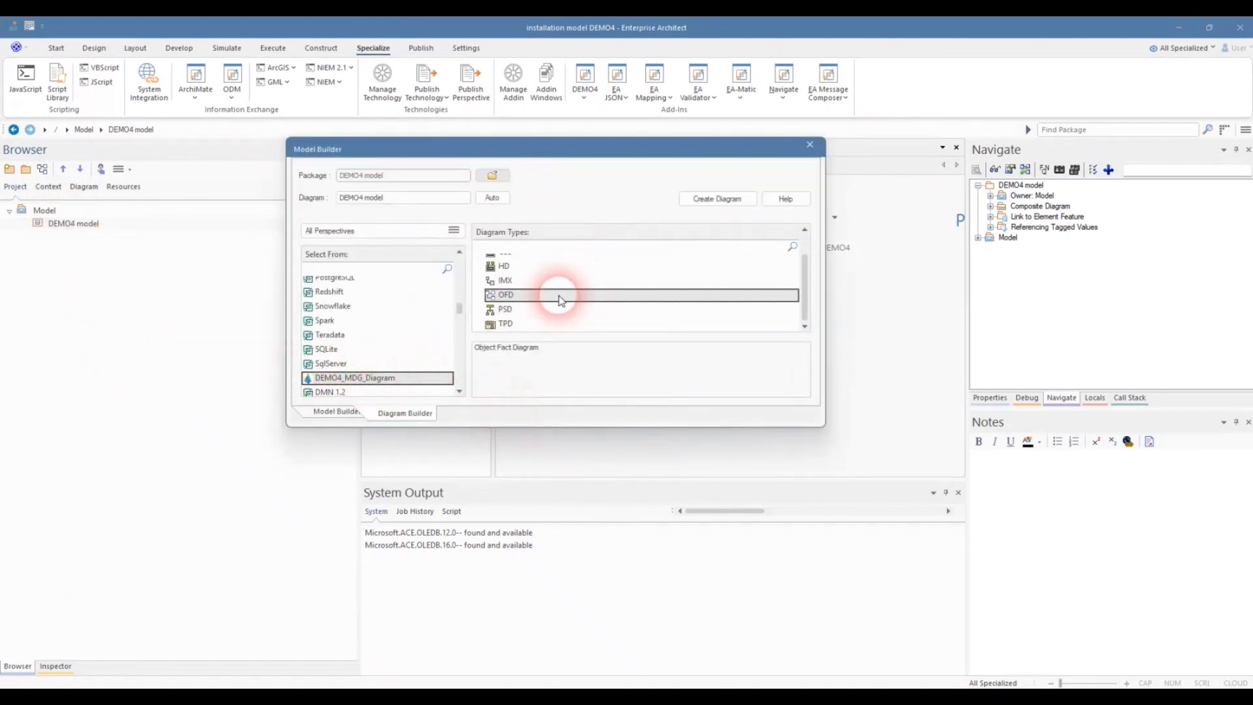
scroll(561, 300, up, 1)
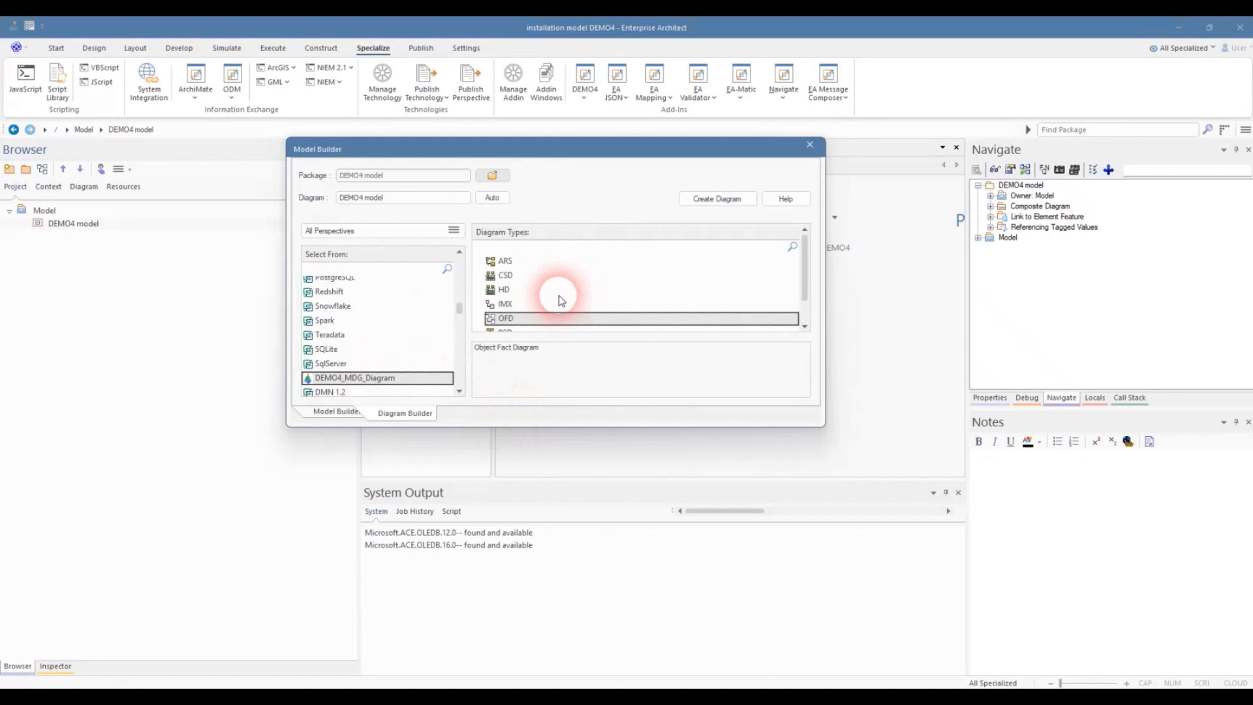
click(505, 276)
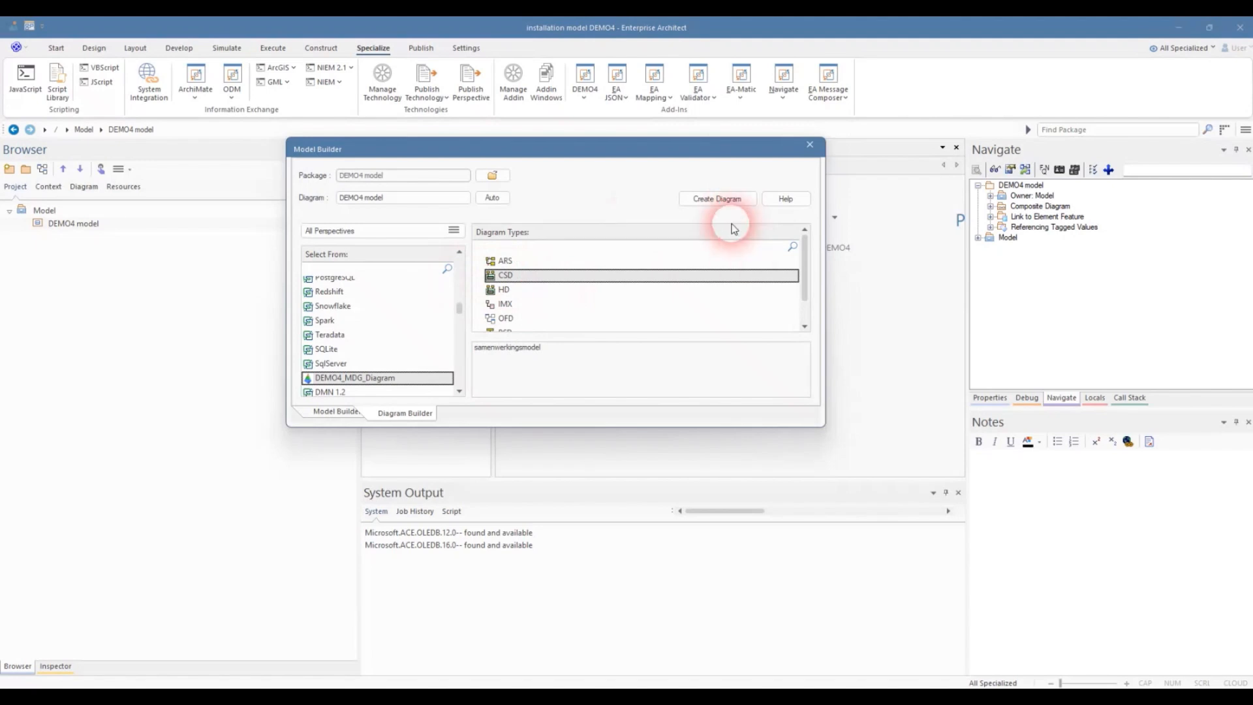
click(732, 201)
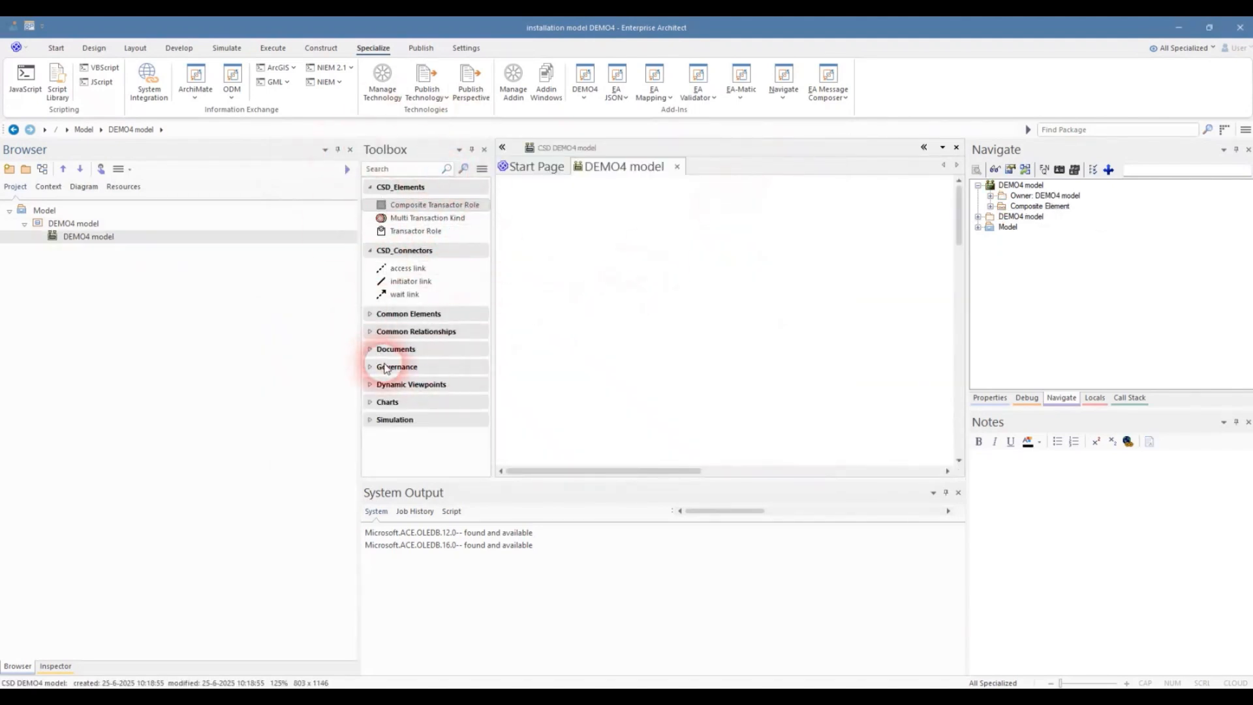
- Place a Transactor Role on the CSD diagram, show its properties and close the diagram
drag(425, 236, 674, 256)
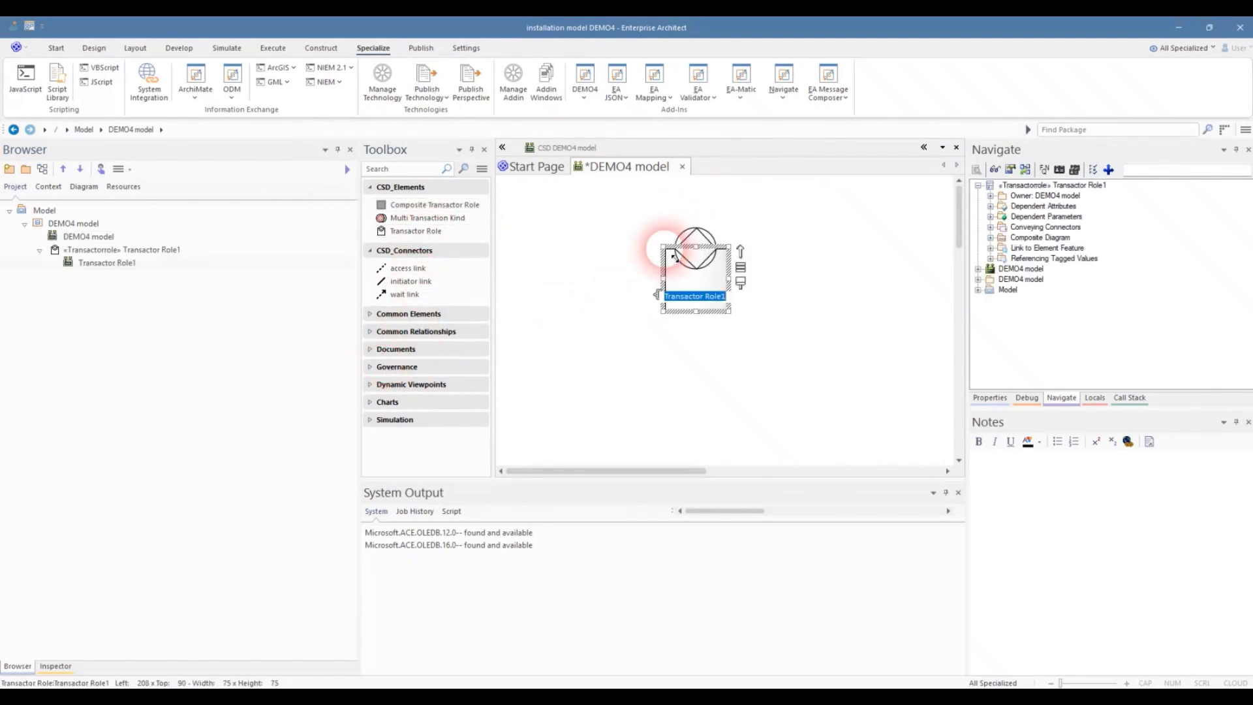
click(991, 398)
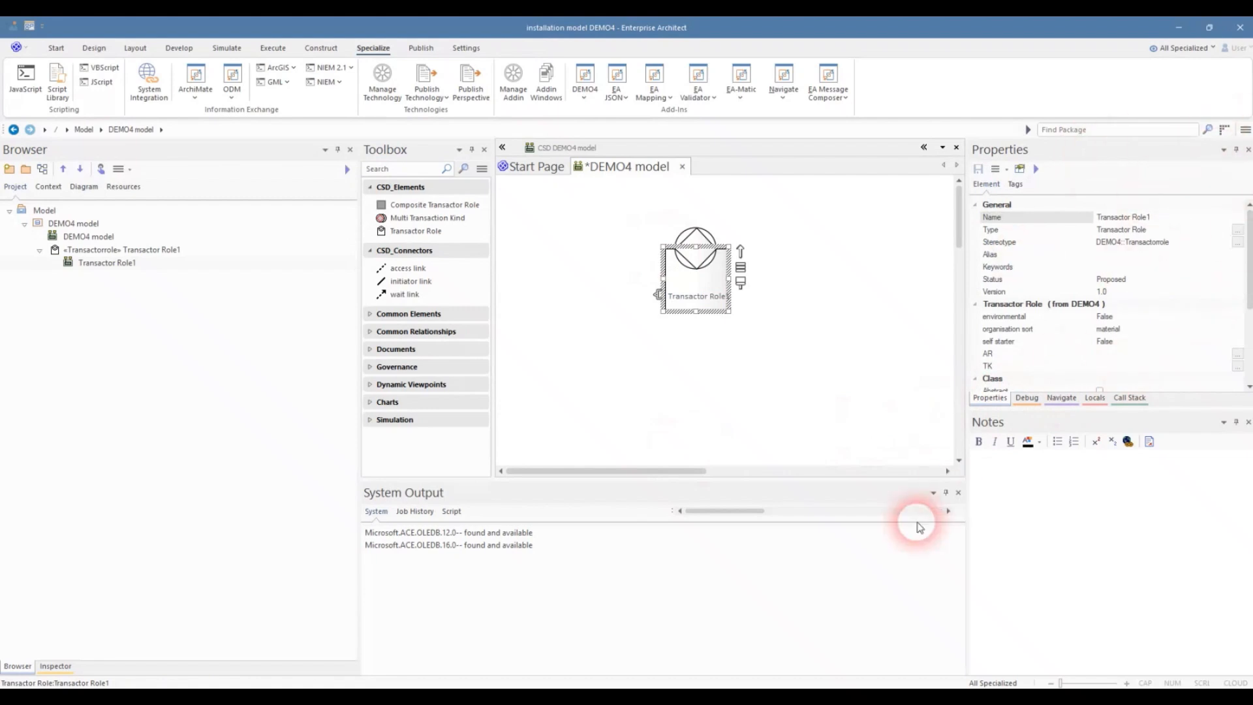
key(ctrl+F4)
- Add an OFD diagram to the DEMO4 model package
right_click(69, 223)
click(112, 348)
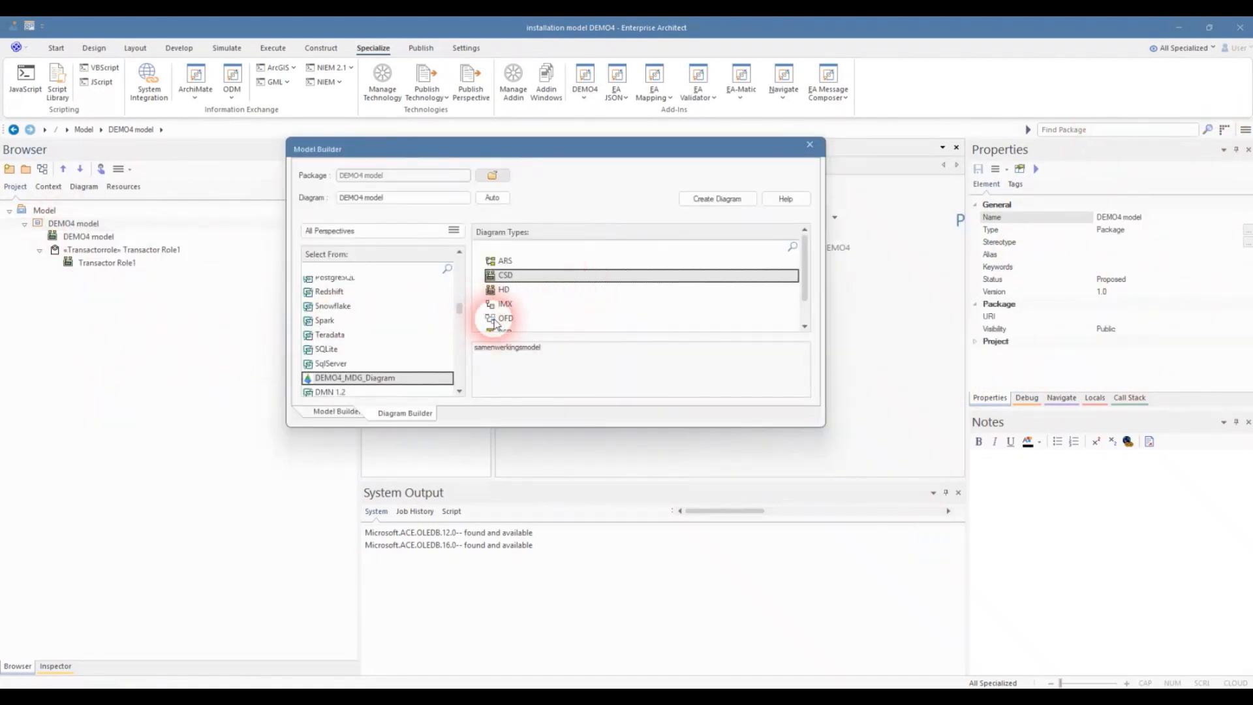
click(494, 320)
click(732, 199)
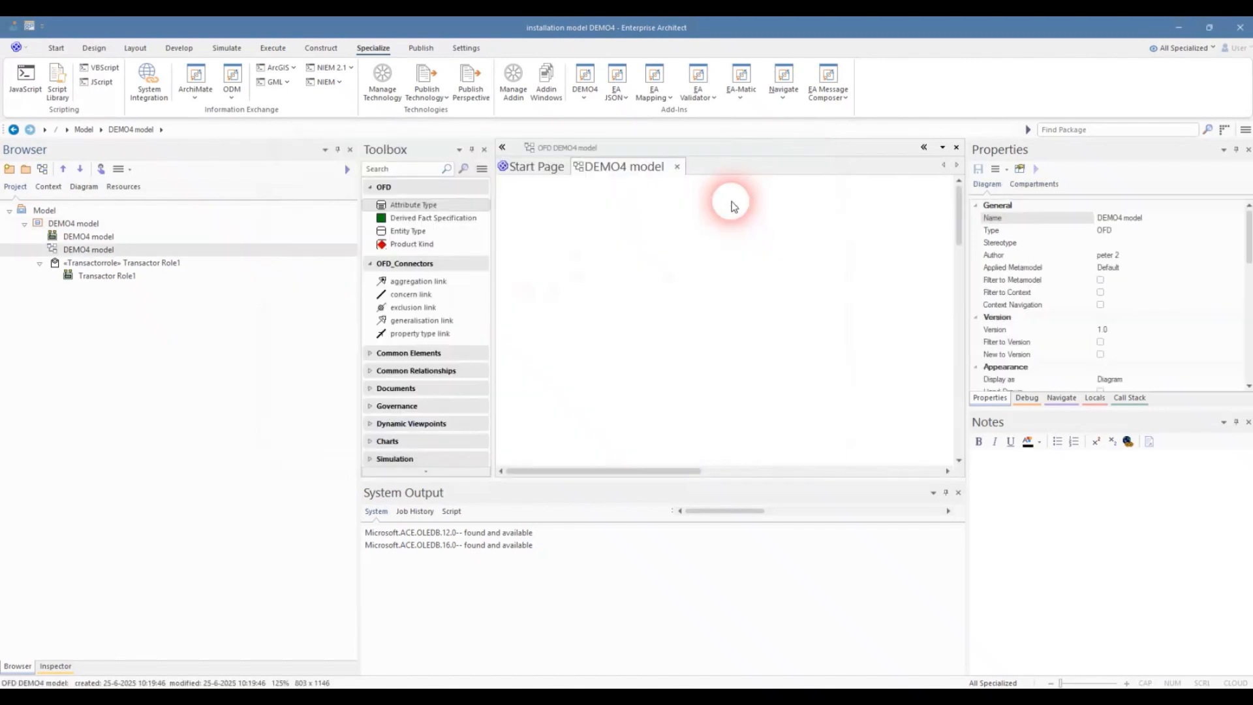
- Place an Entity Type on the OFD diagram and name it ENTITY
click(408, 231)
click(549, 228)
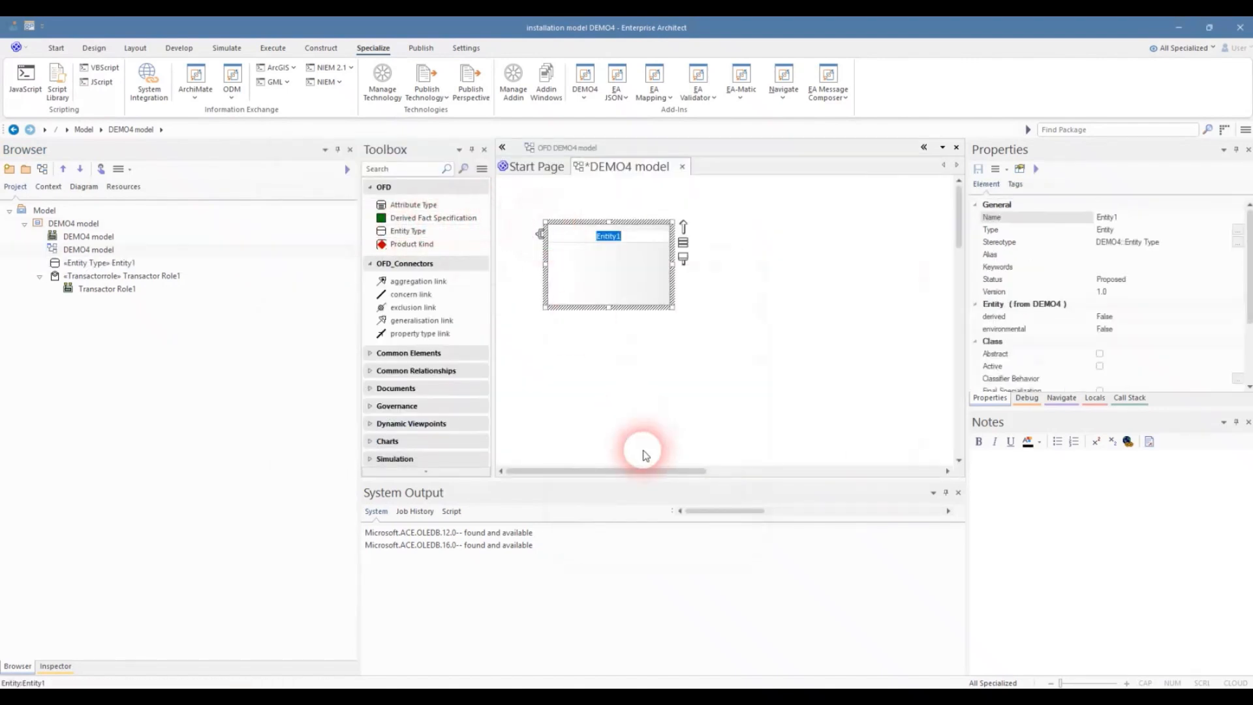
text(ENTITY)
click(756, 379)
- Examine the data types offered for a new Attribute Type on ENTITY, without adding the attribute
click(392, 205)
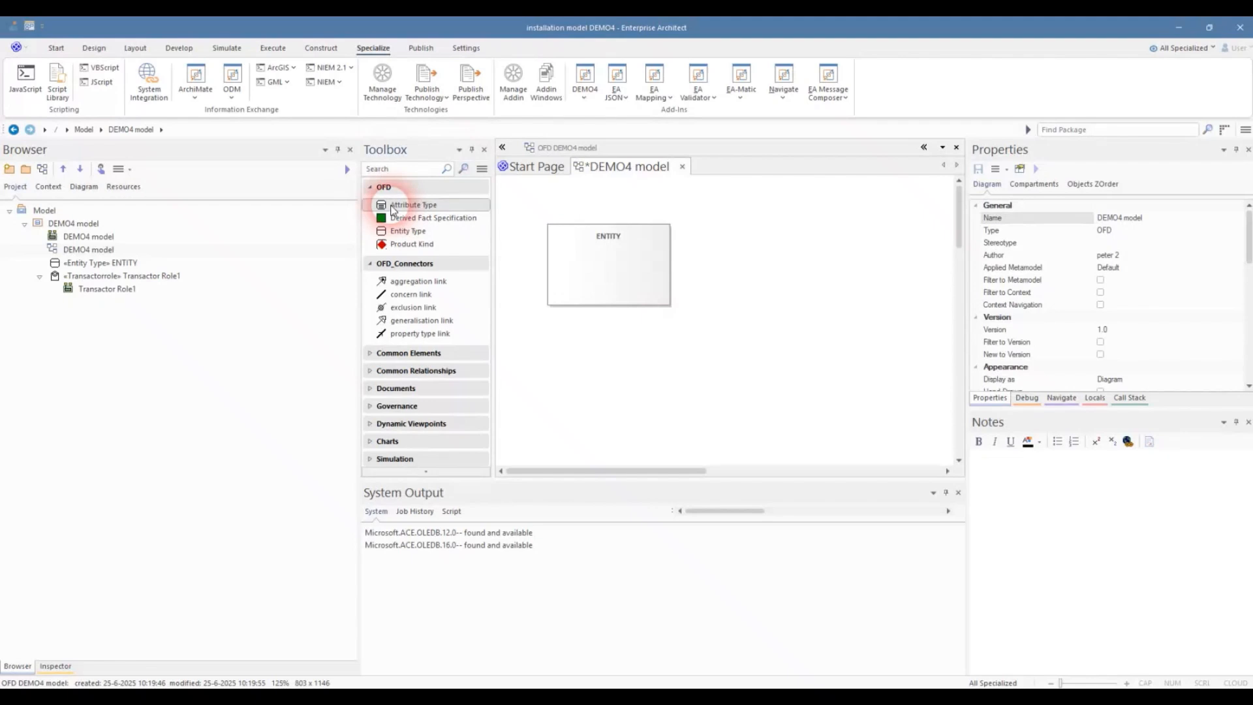
click(575, 262)
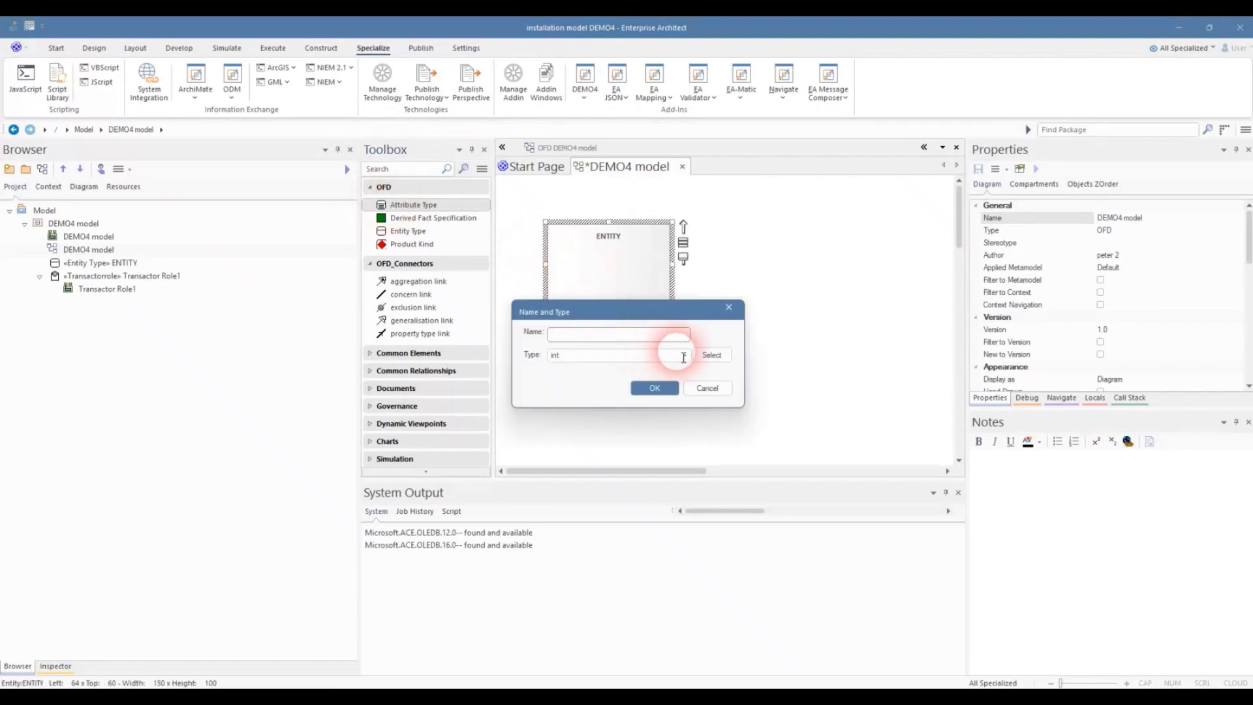
click(685, 355)
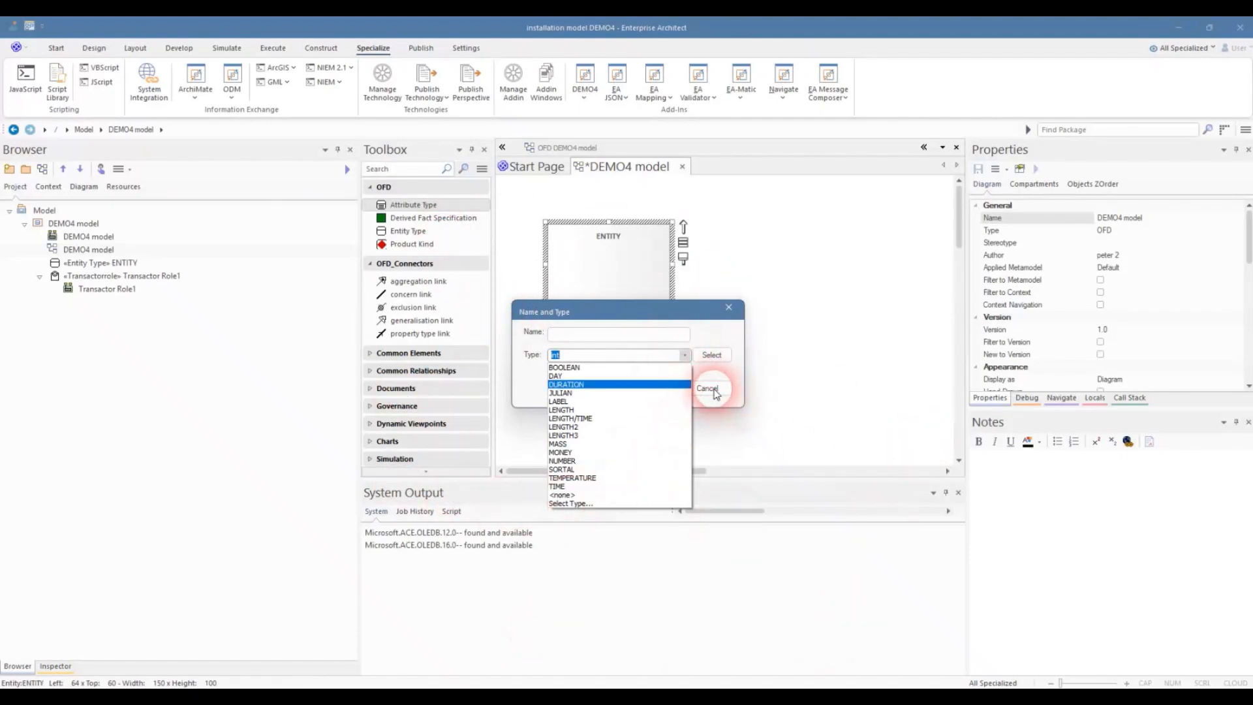
click(714, 391)
click(715, 392)
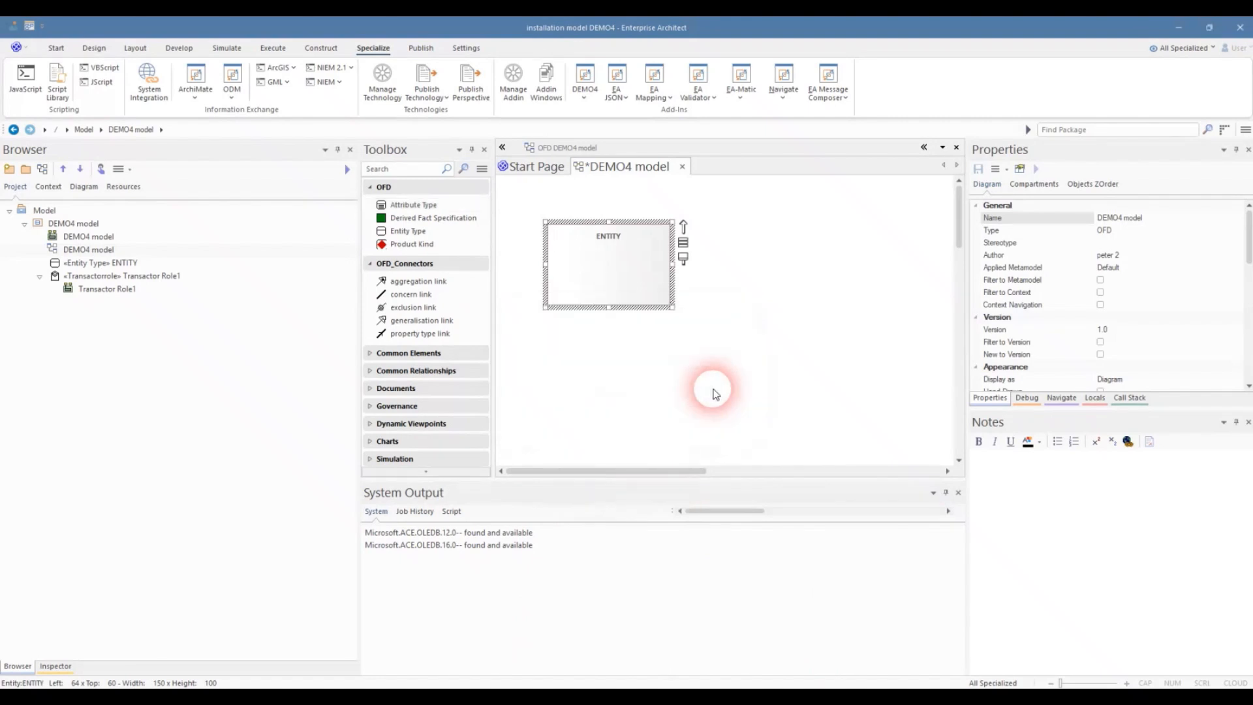
- Examine the element settings in the OFD diagram's properties, including the available language choices
right_click(707, 378)
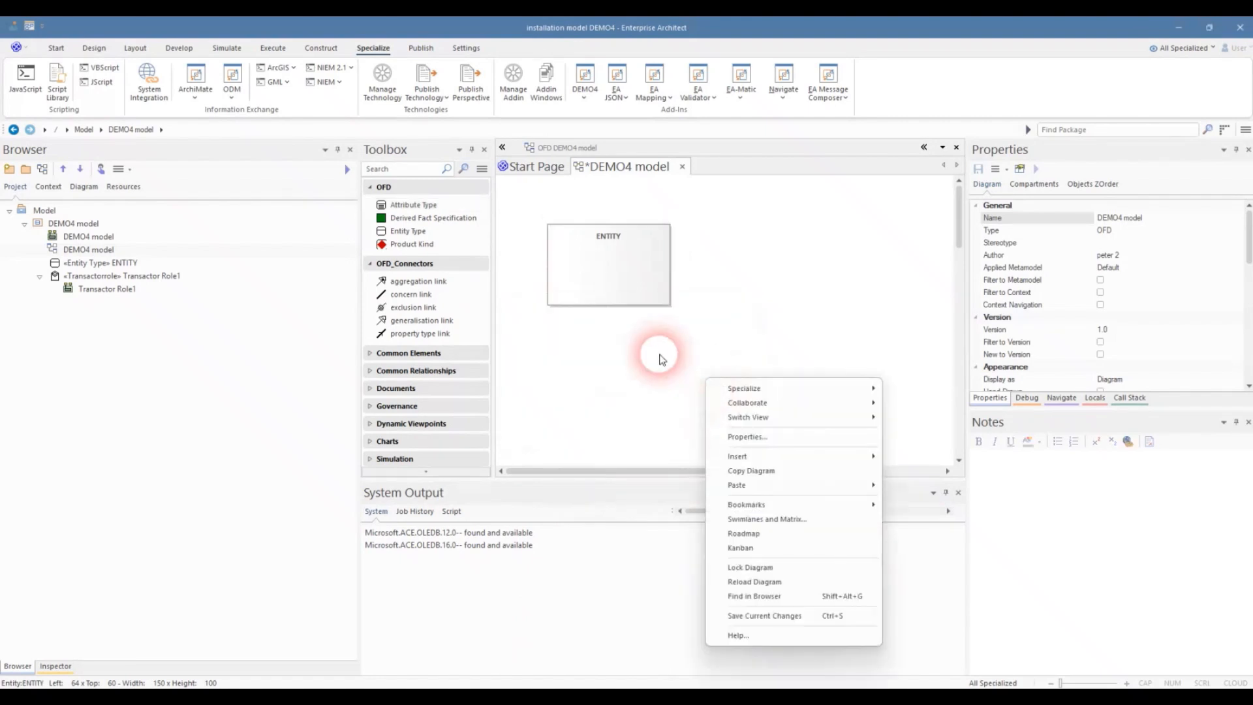
click(729, 437)
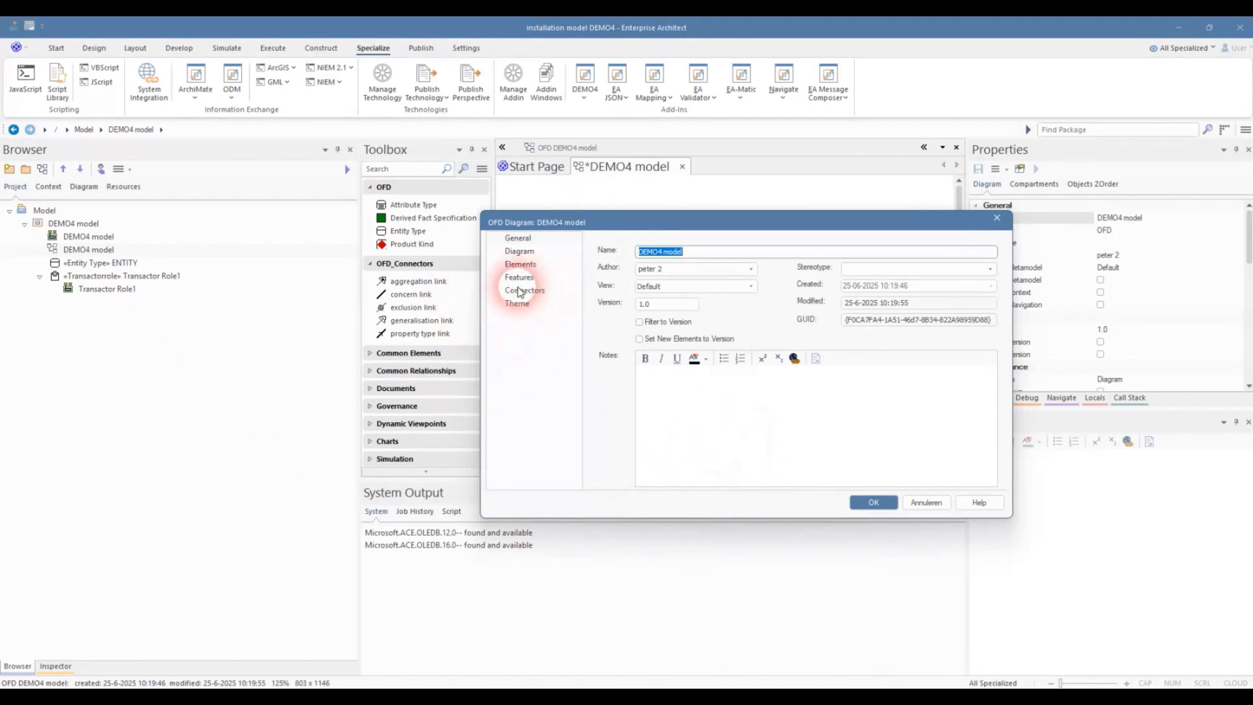
click(520, 266)
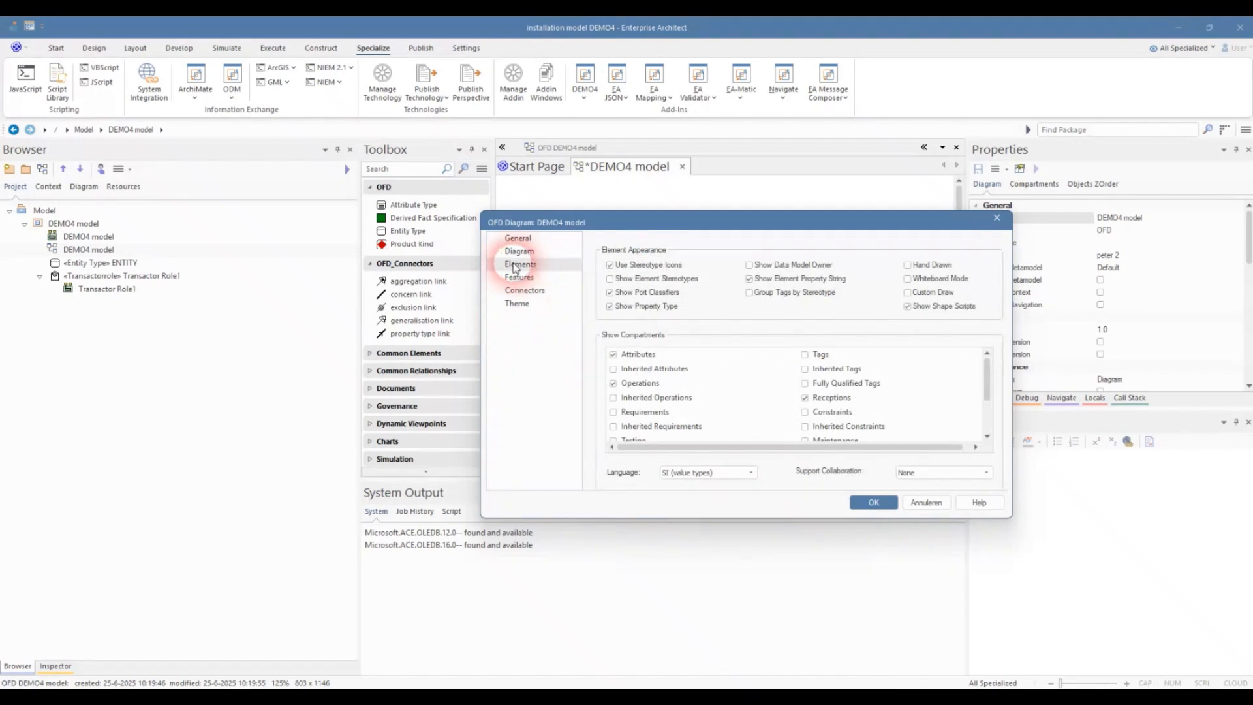
click(734, 477)
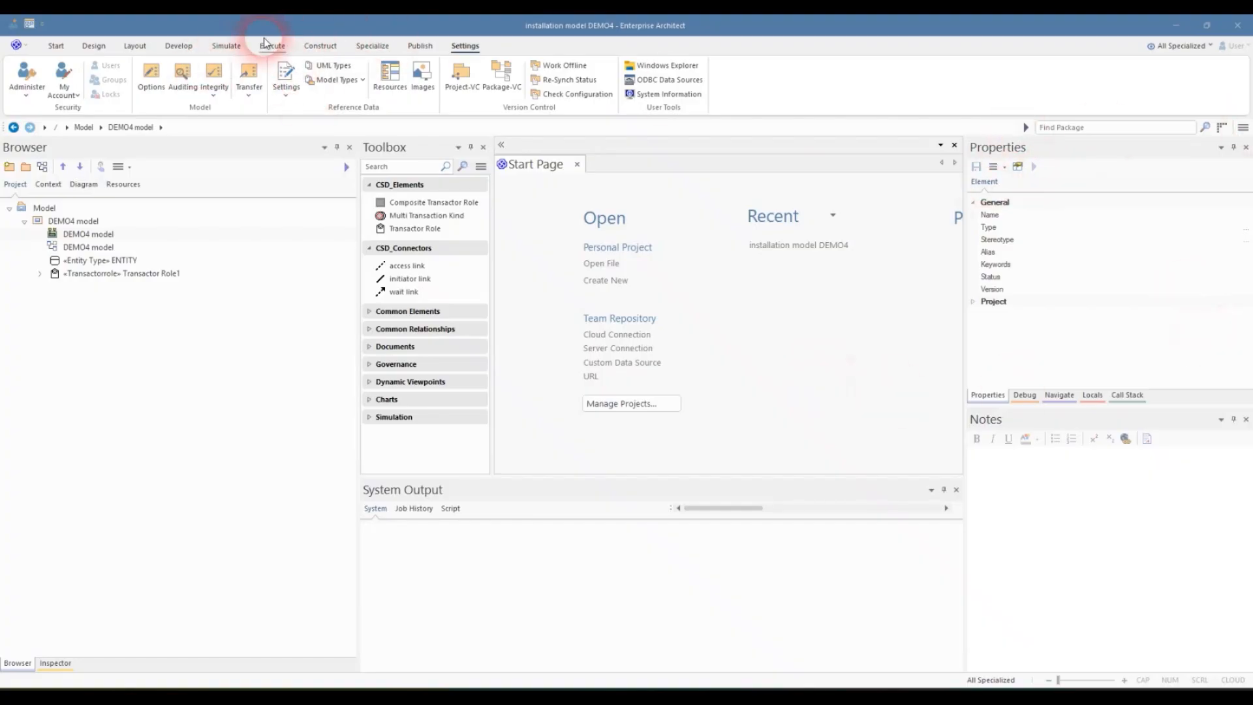
- Show the project's script library and float the Scripting window free over the workspace
click(372, 46)
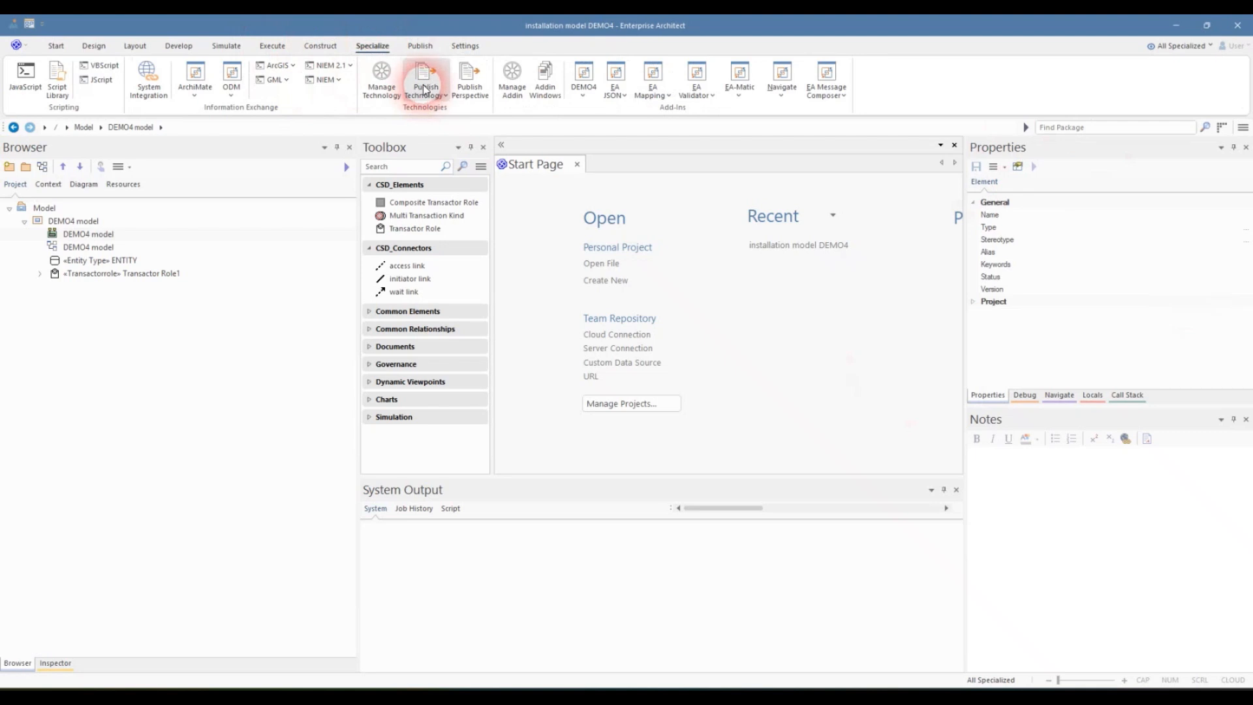
click(57, 81)
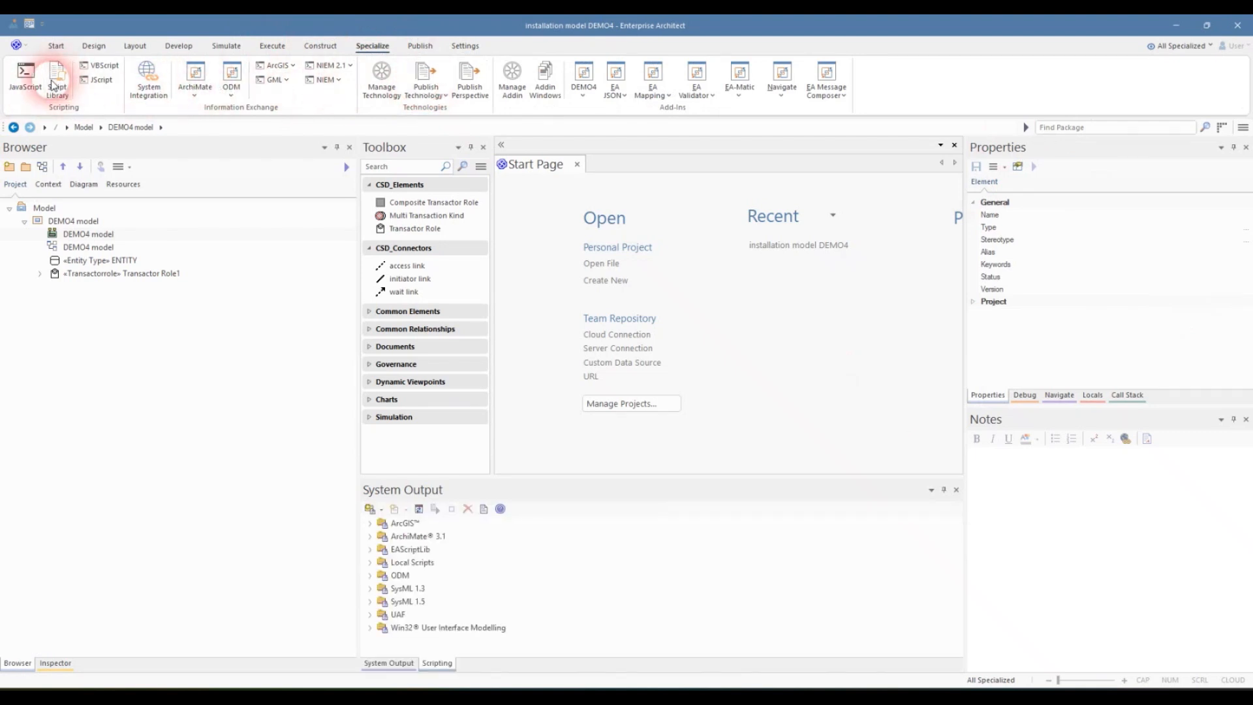
drag(560, 489, 476, 389)
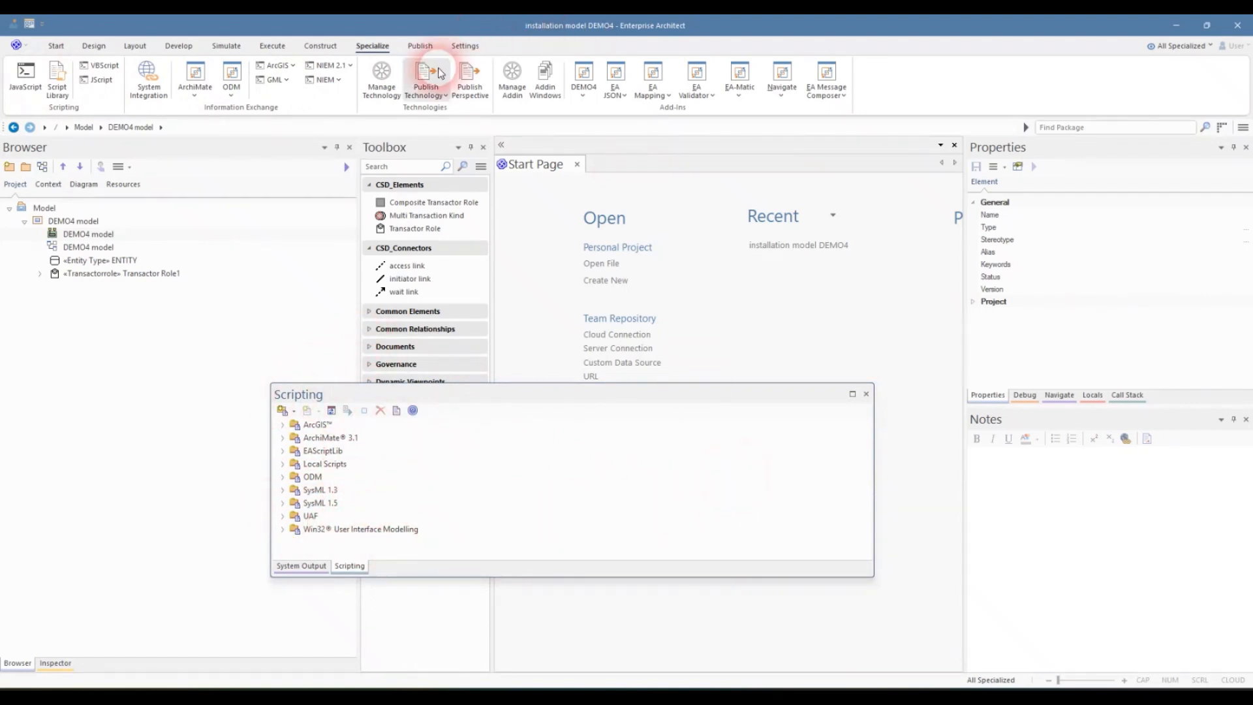
- Load the file "All scripts versie 1.4" from the demo4_mdg1.4 folder for a reference data import
click(465, 47)
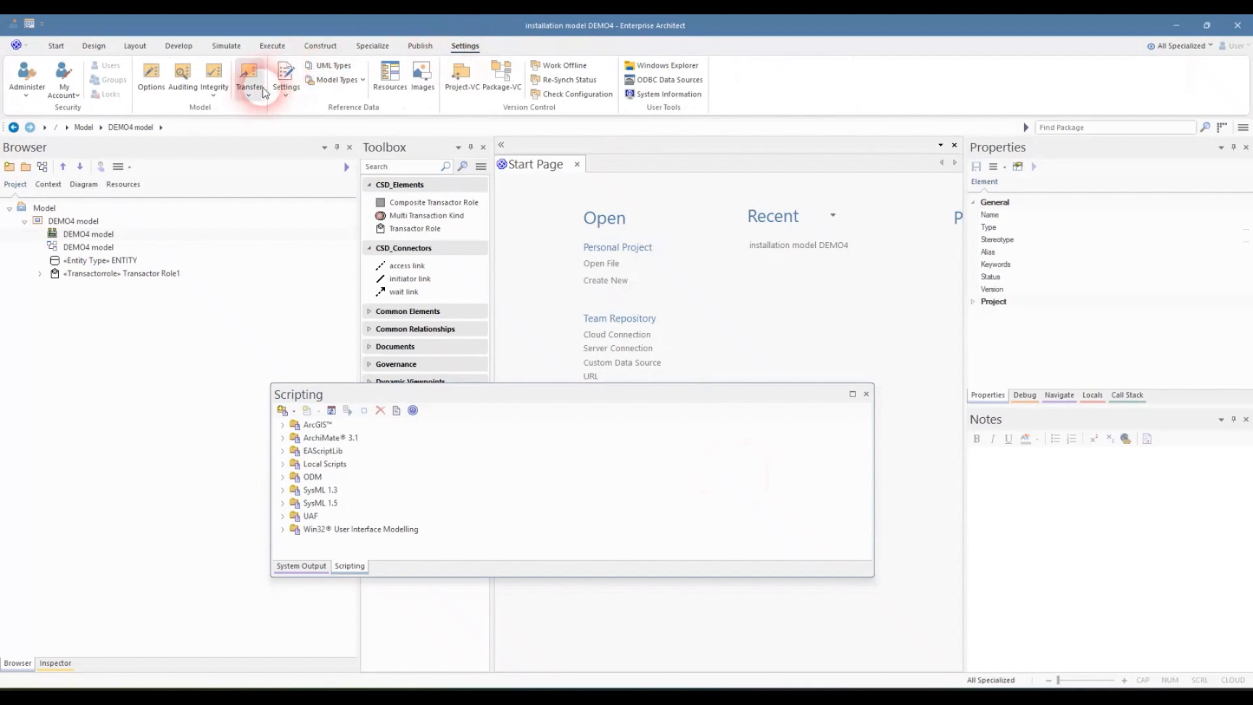
click(248, 77)
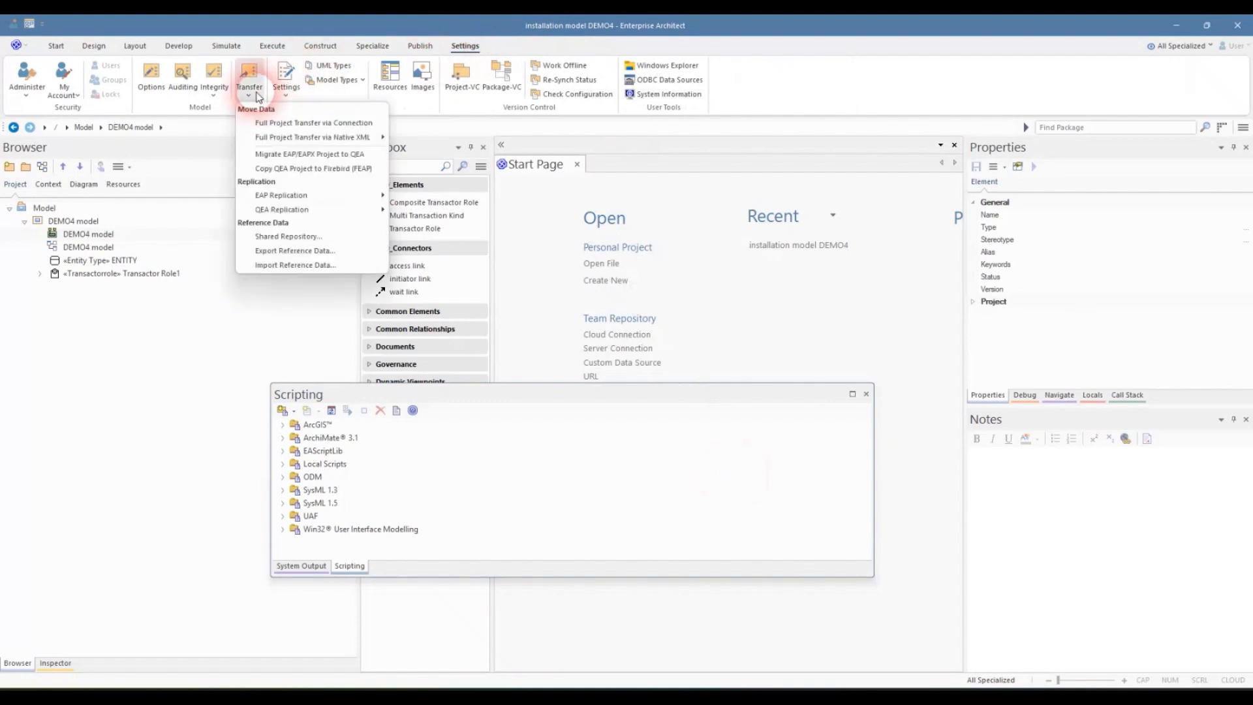
click(268, 265)
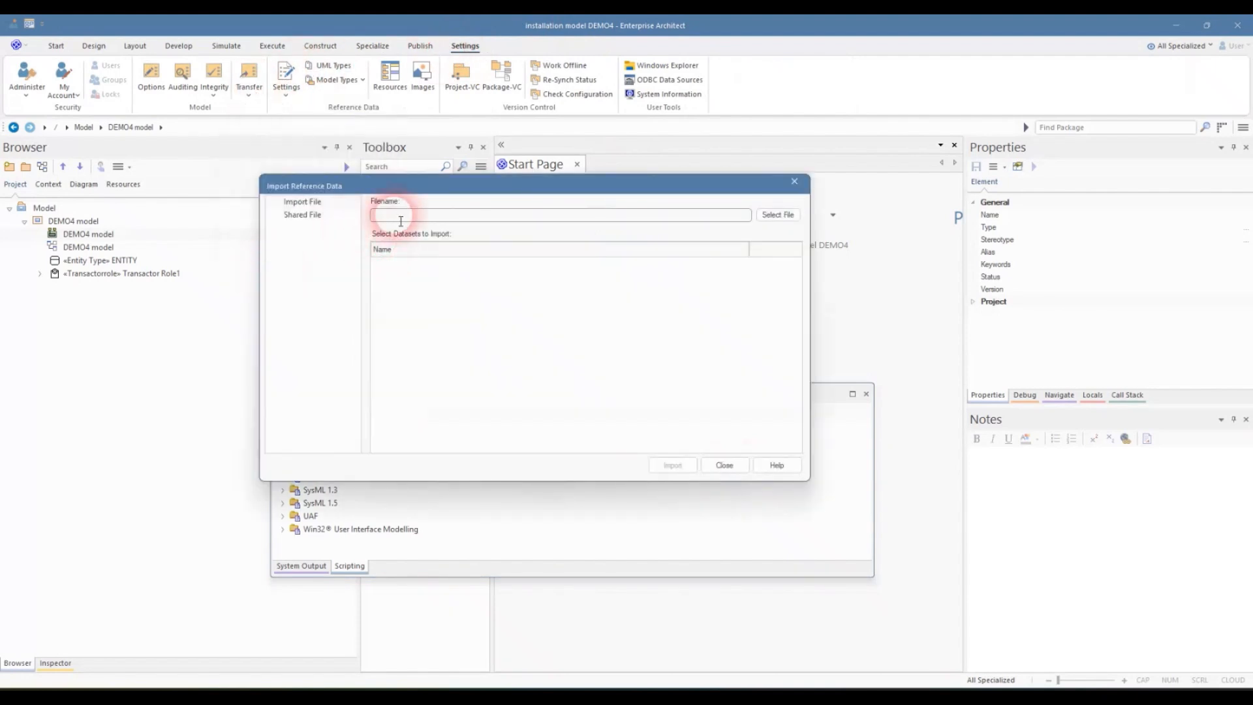
click(782, 215)
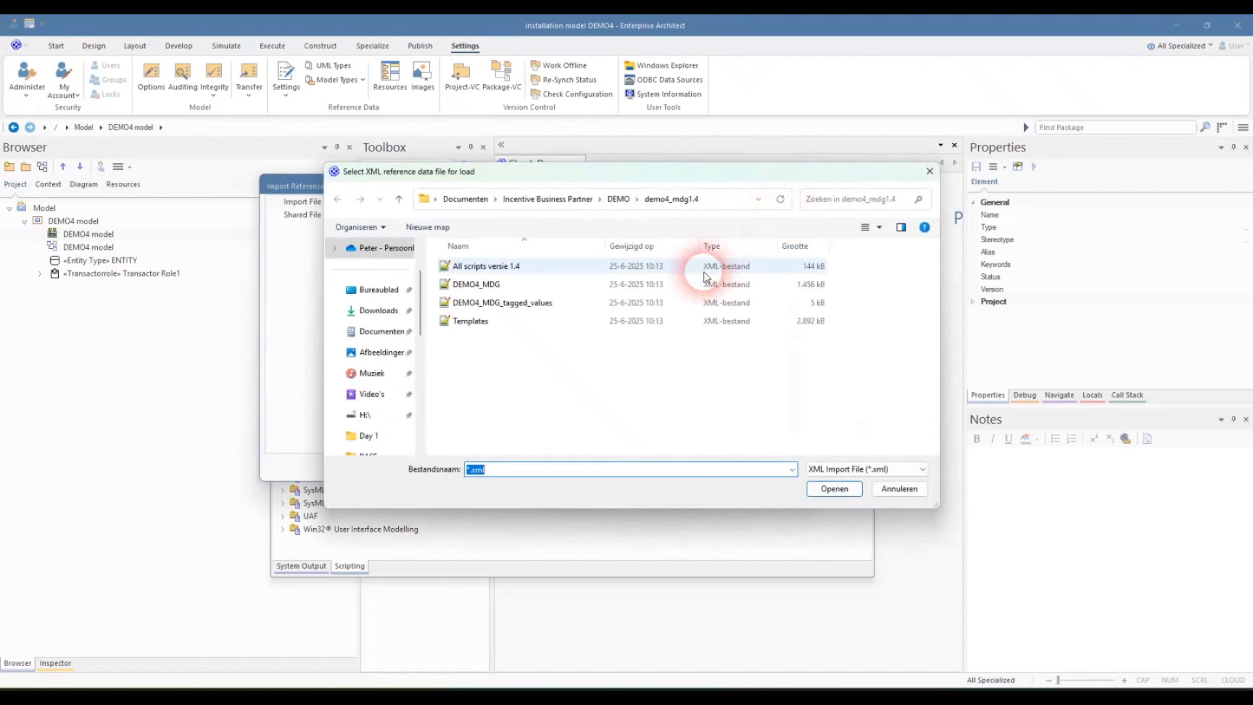
click(470, 265)
click(833, 489)
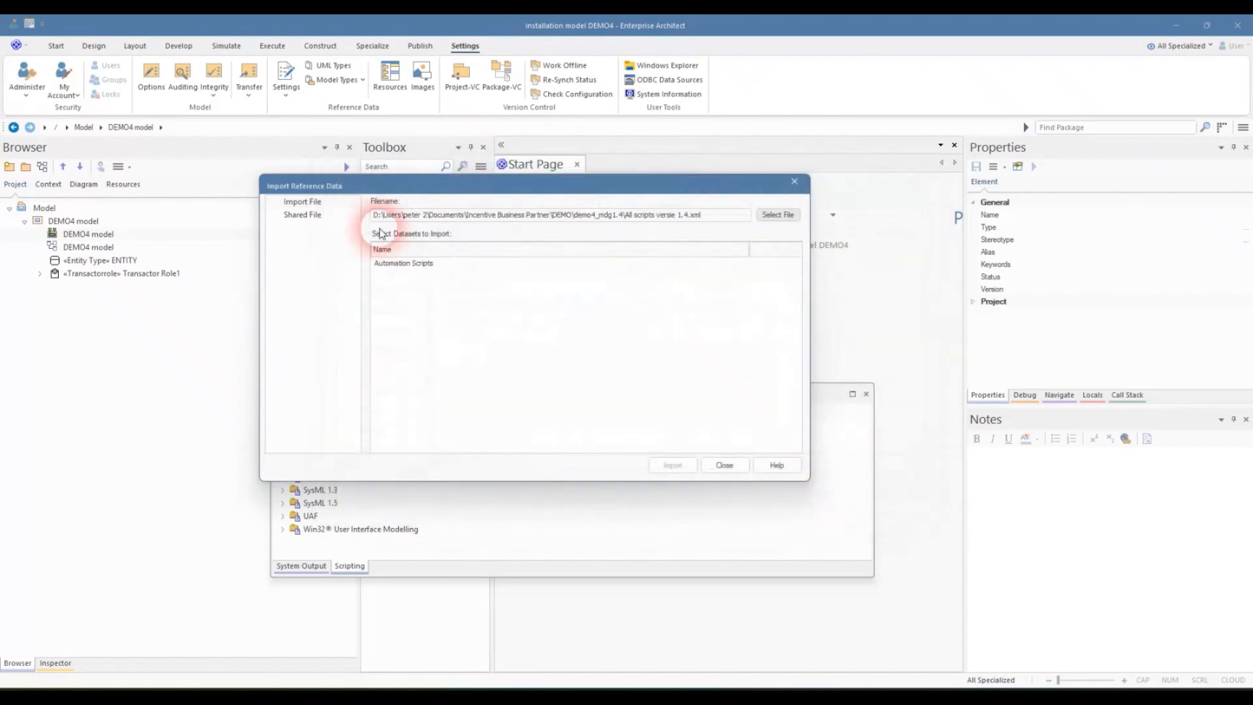
- Import the Automation Scripts dataset and expand the DEMO4 group in the script library
click(390, 264)
click(675, 466)
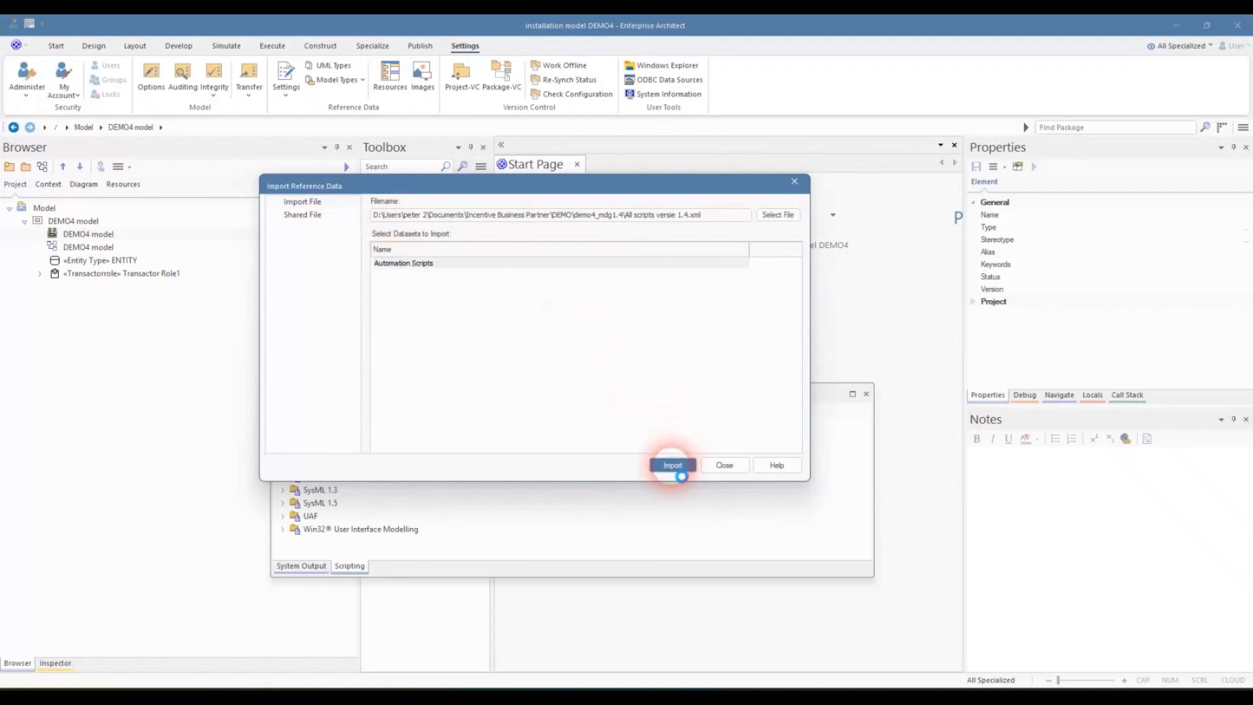
click(680, 471)
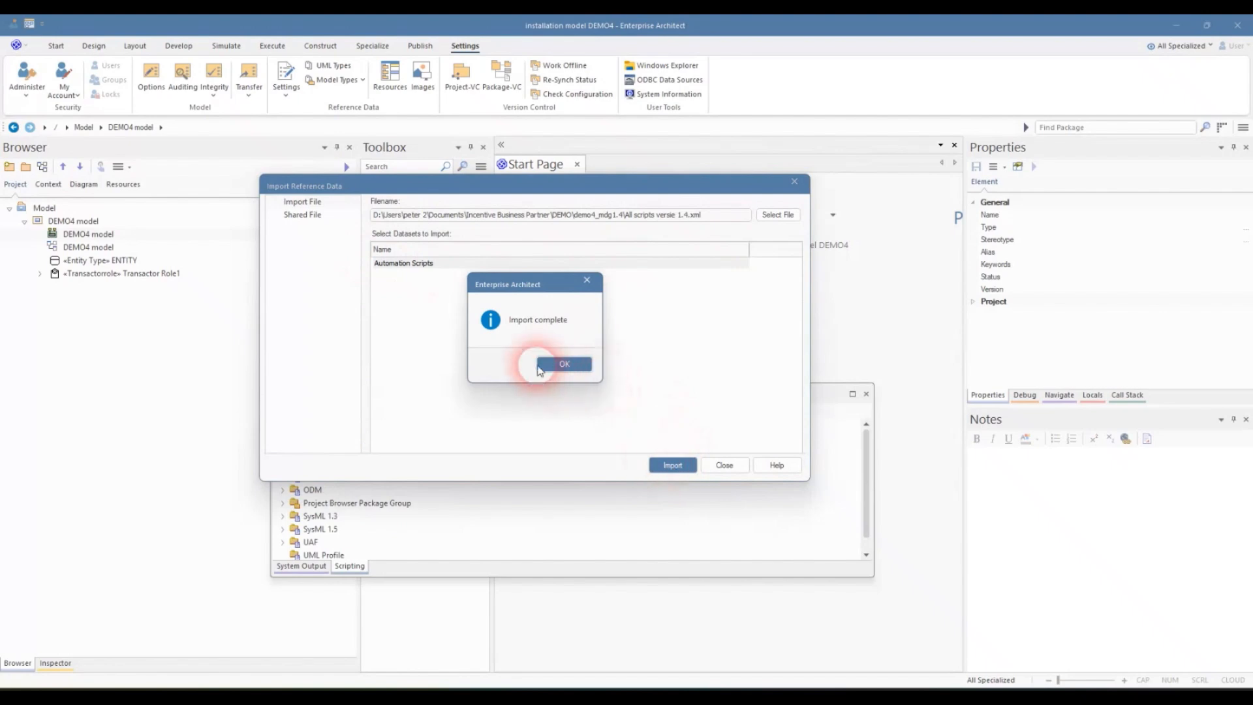
click(563, 364)
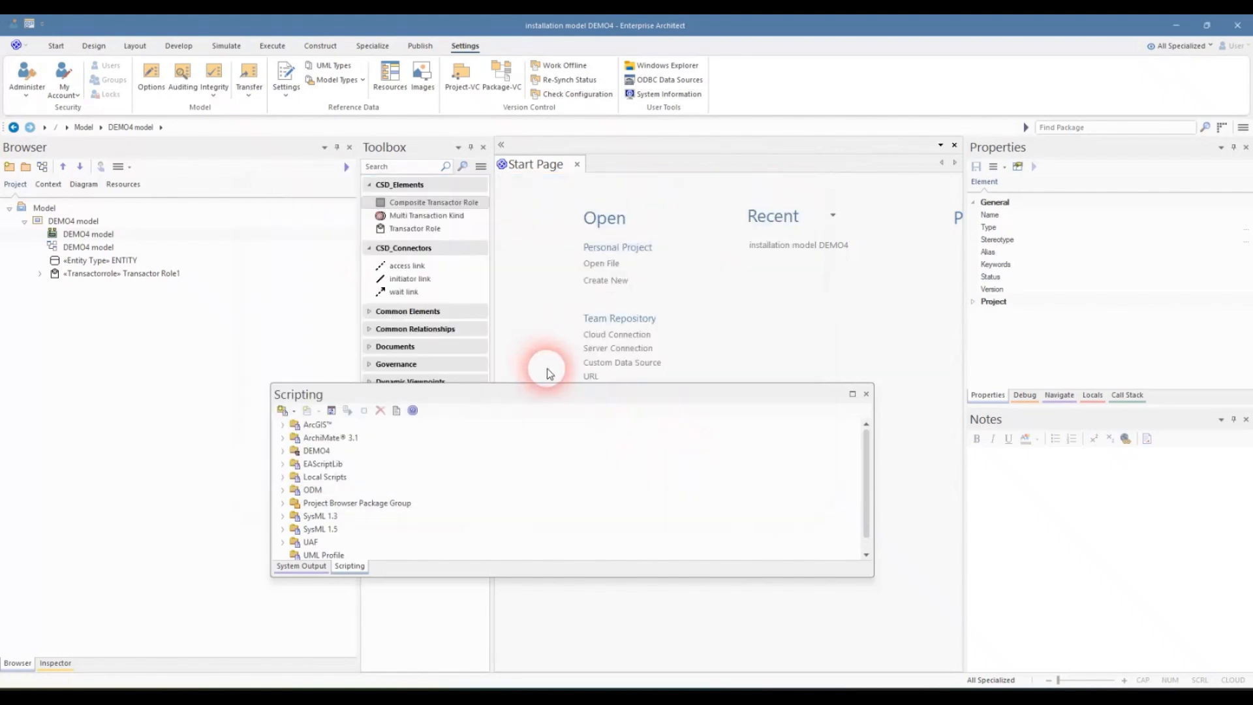
click(282, 451)
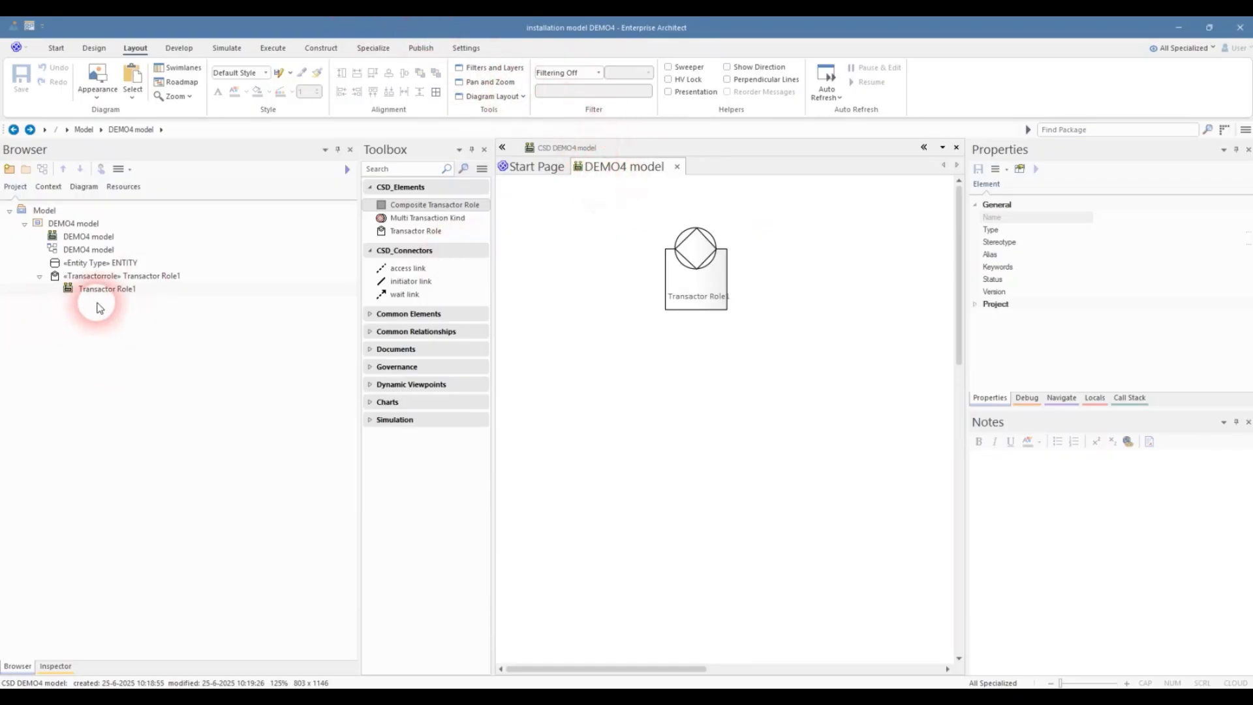
- Save the CSD diagram and open the HD diagram nested under Transactor Role1
click(58, 237)
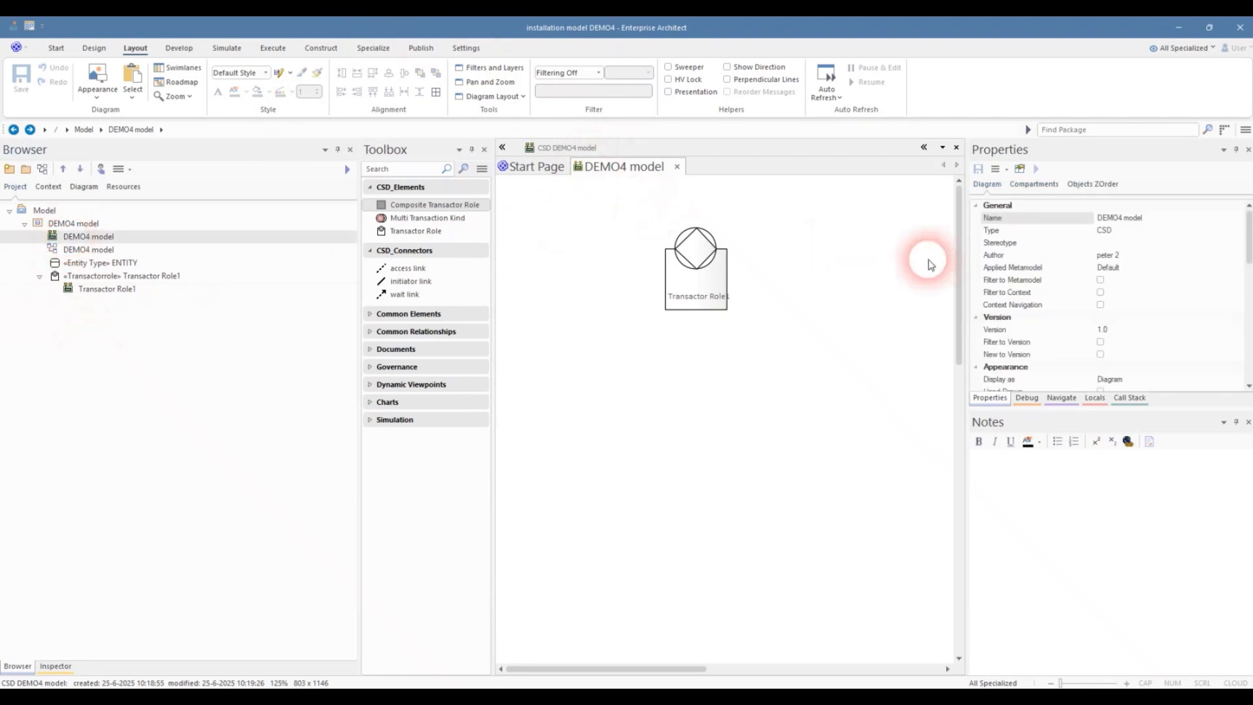
click(703, 285)
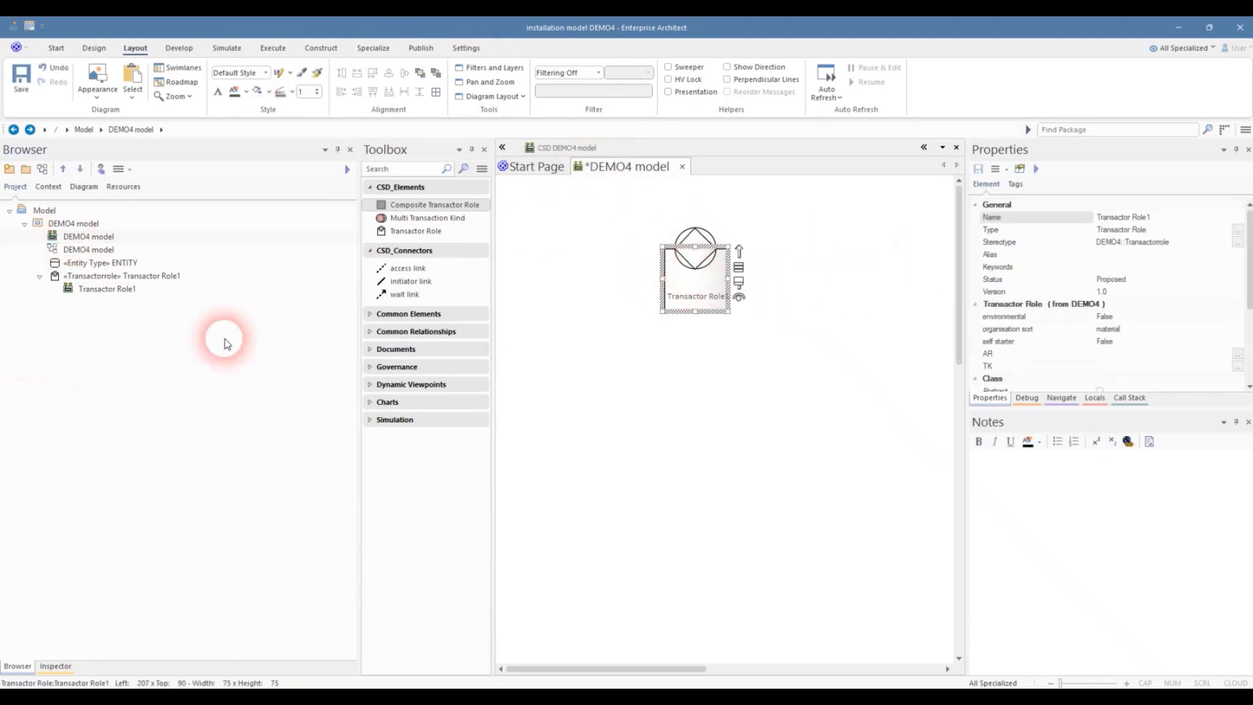
click(88, 290)
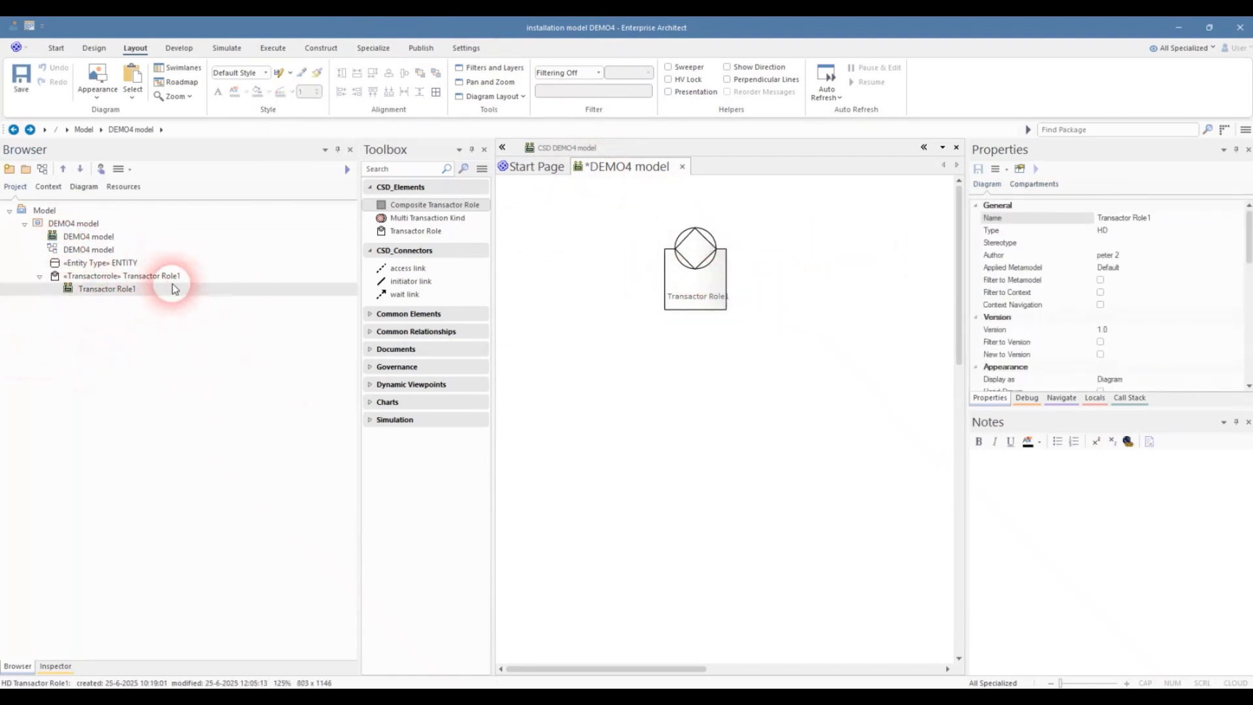
double_click(696, 288)
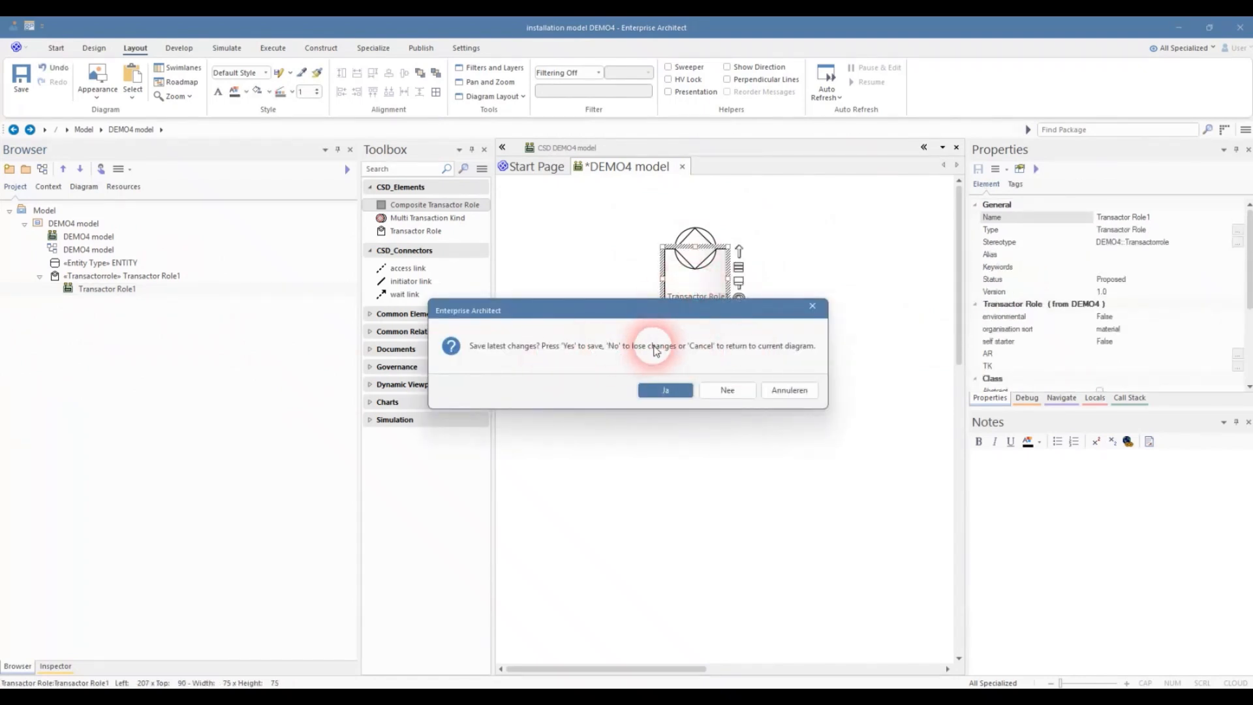
click(803, 390)
click(22, 74)
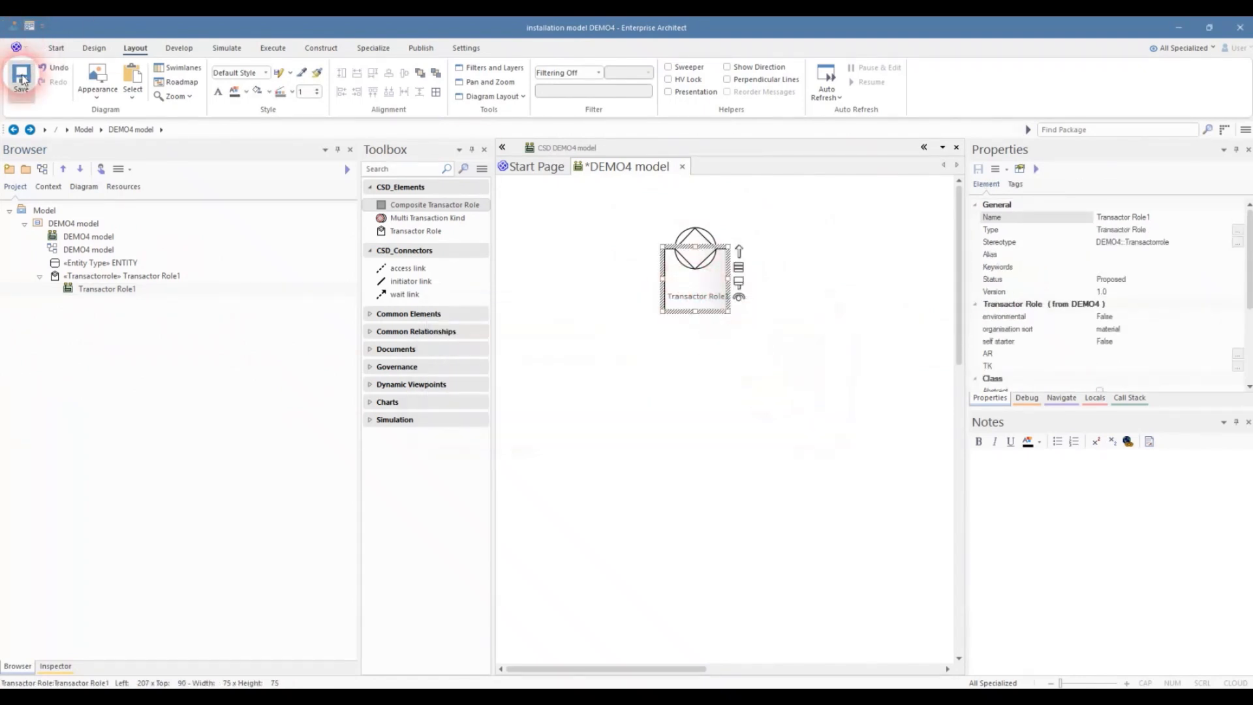
click(825, 359)
double_click(696, 287)
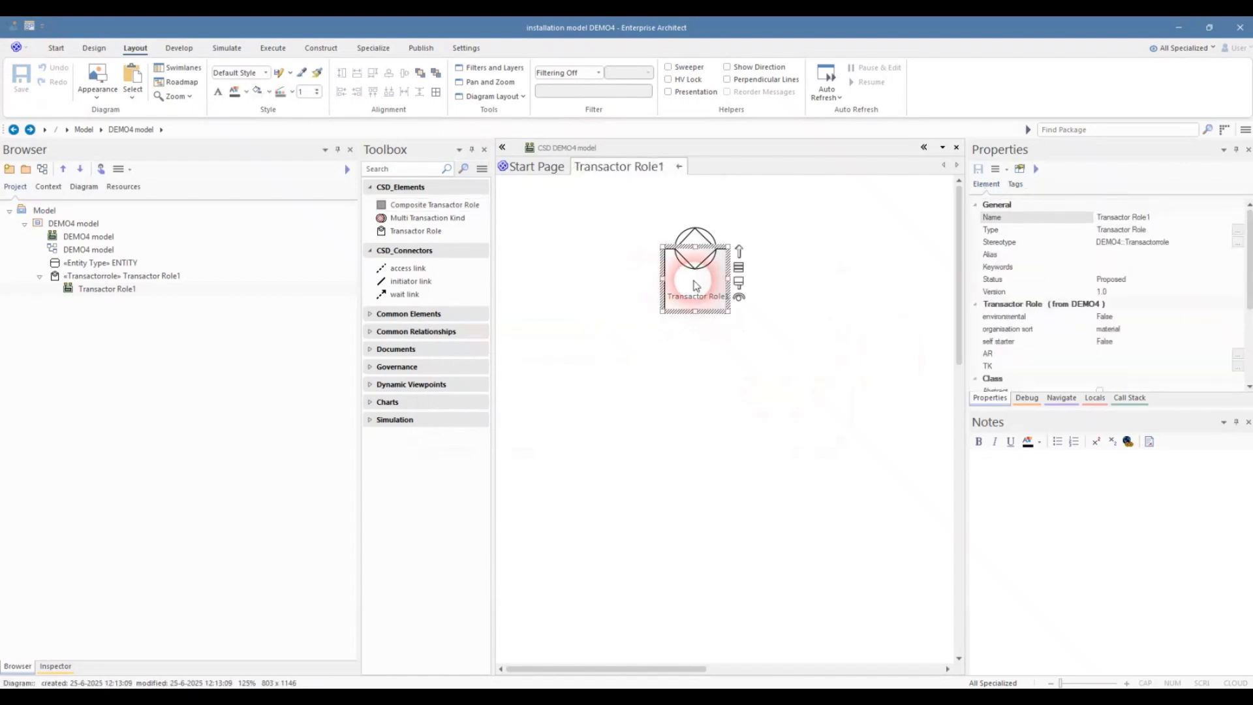
- Rename the Transactor Role's HD diagram as TAR01
right_click(649, 237)
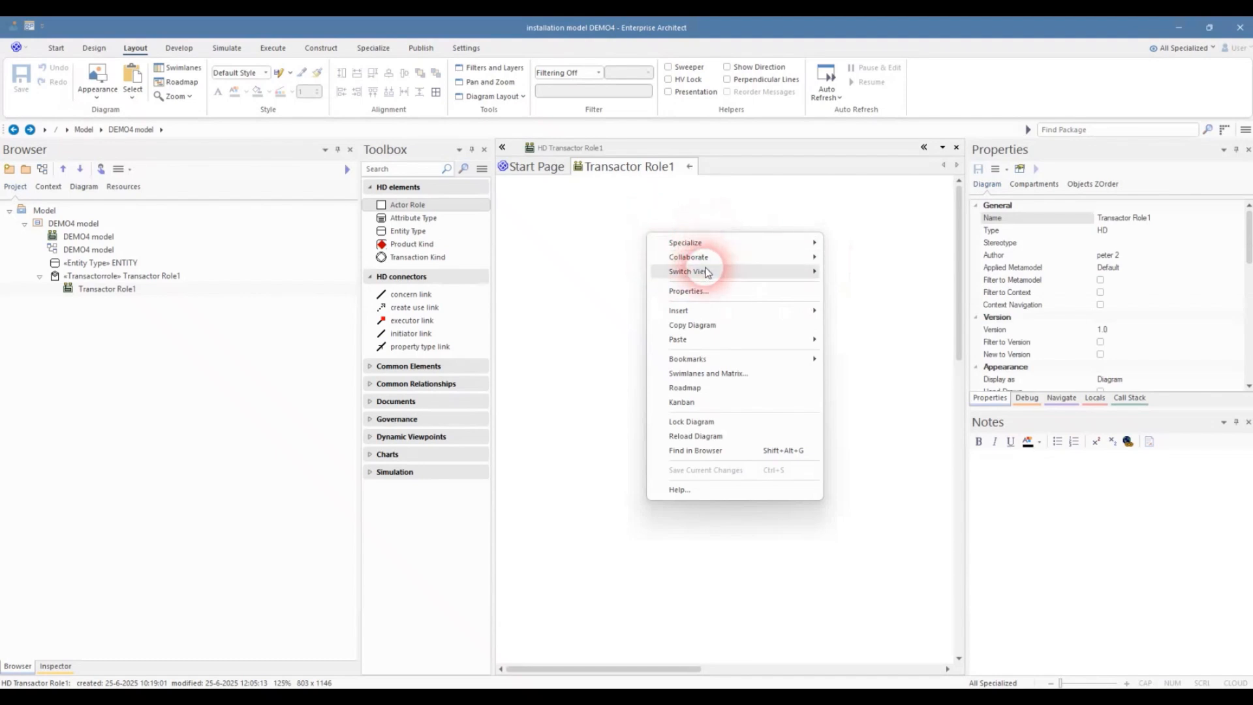
click(704, 294)
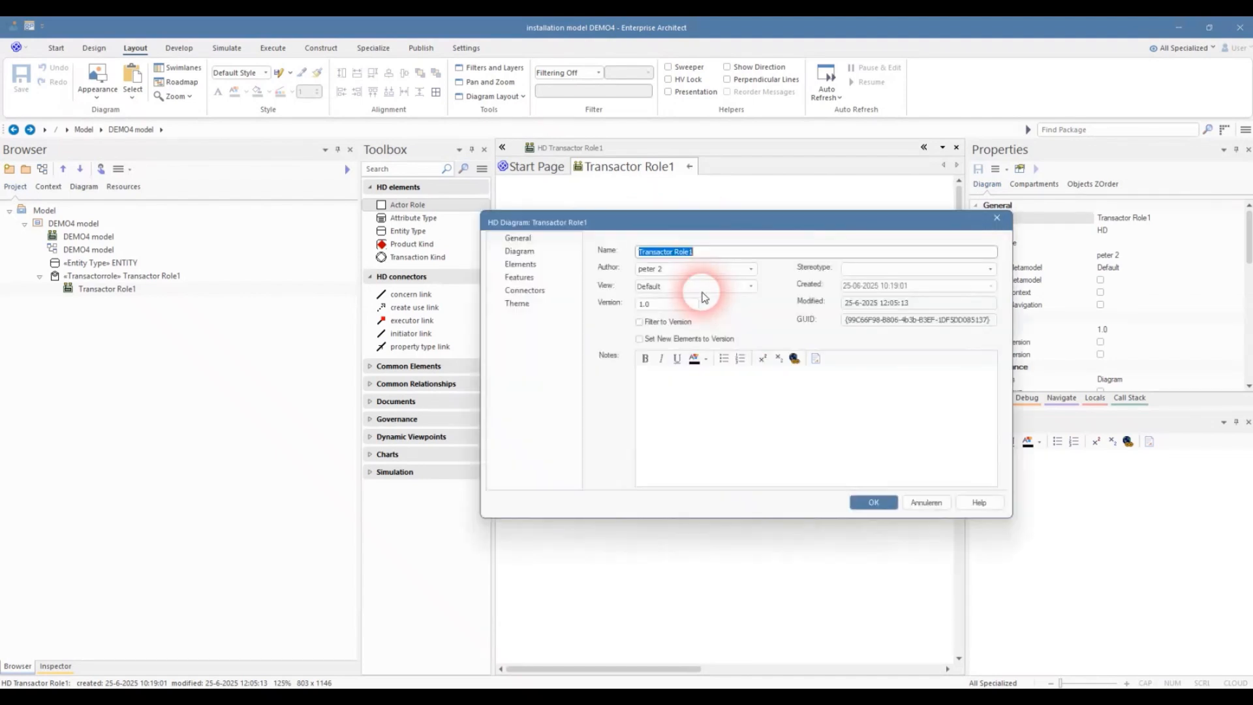
text(TAR01)
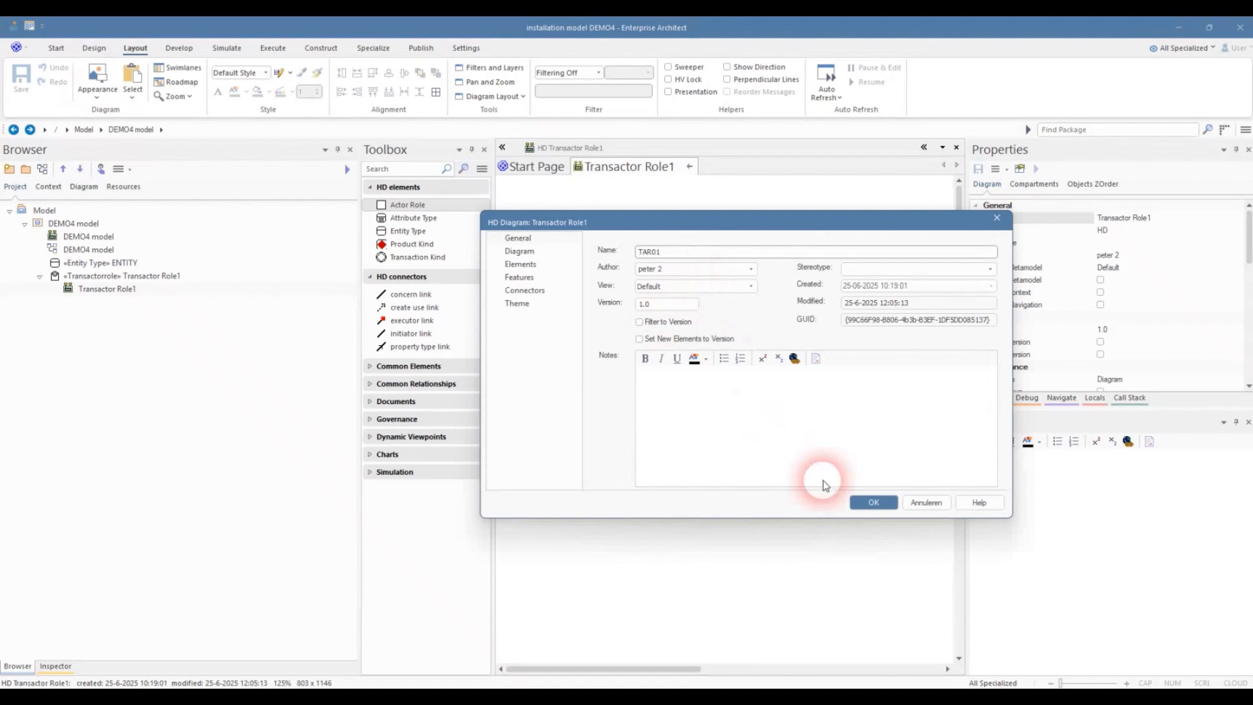
click(872, 503)
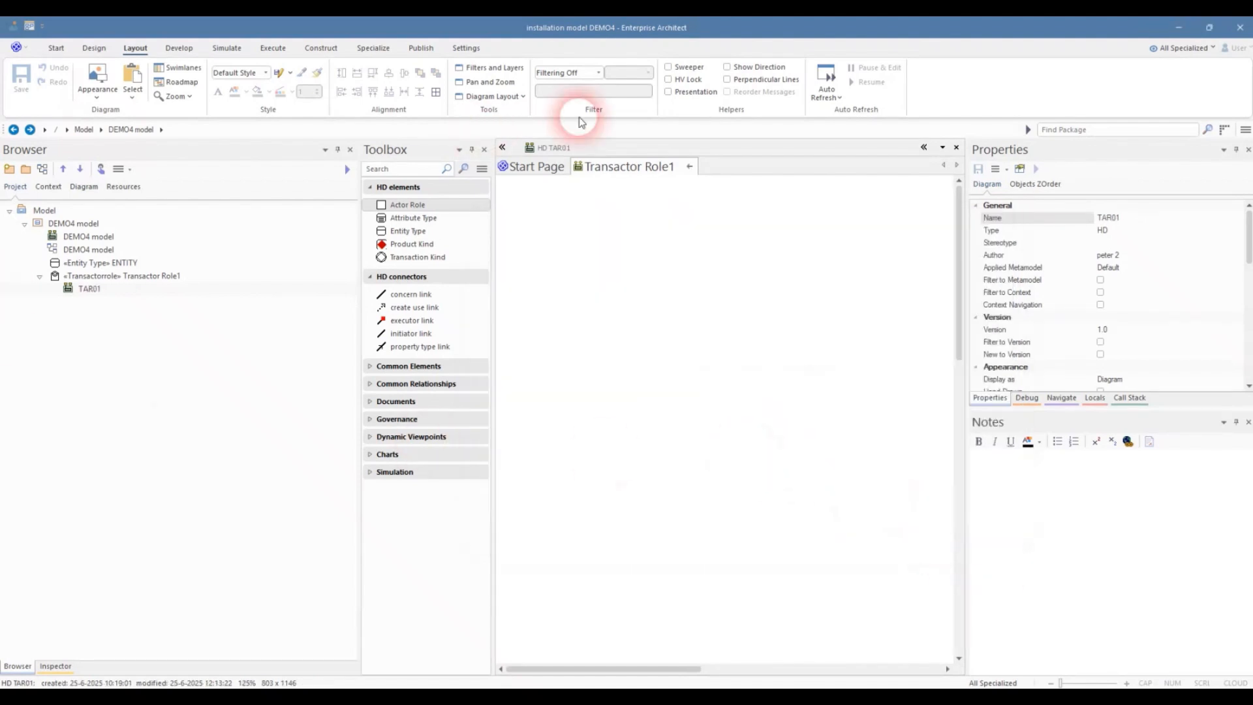
click(79, 293)
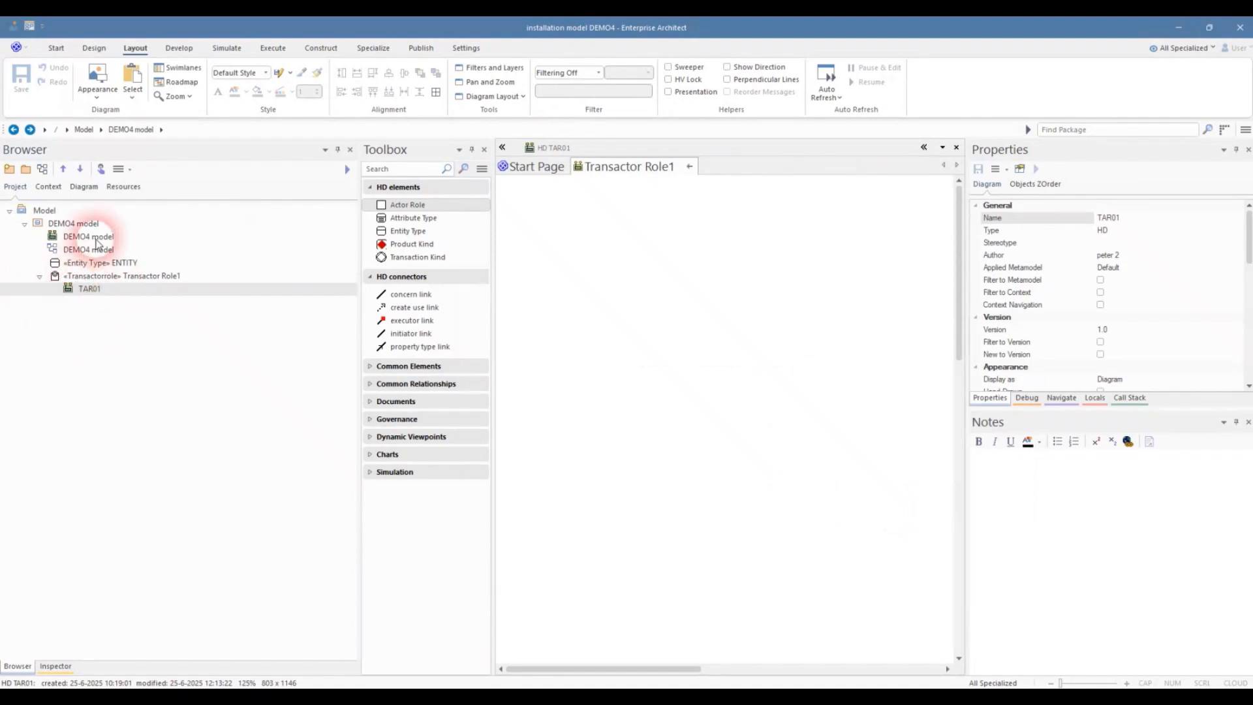
- Place a Transaction Kind on the lower part of the TAR01 diagram and name it Transaction Kind Name
click(409, 258)
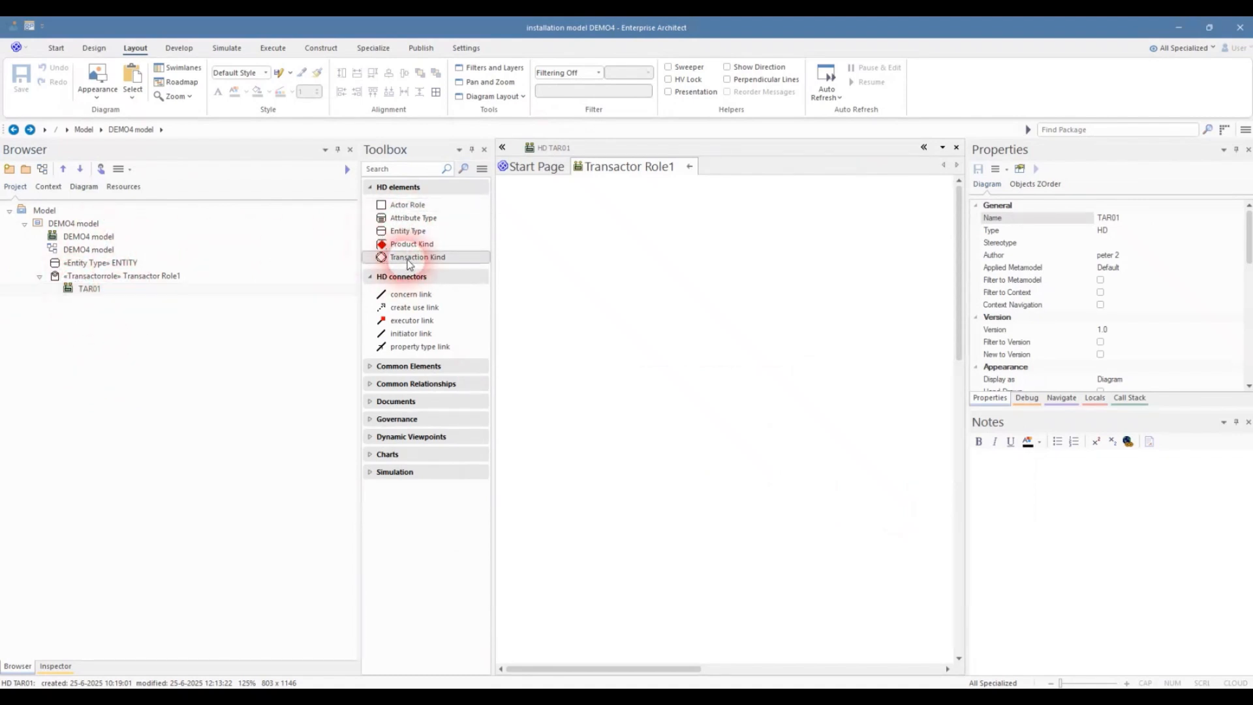
click(728, 501)
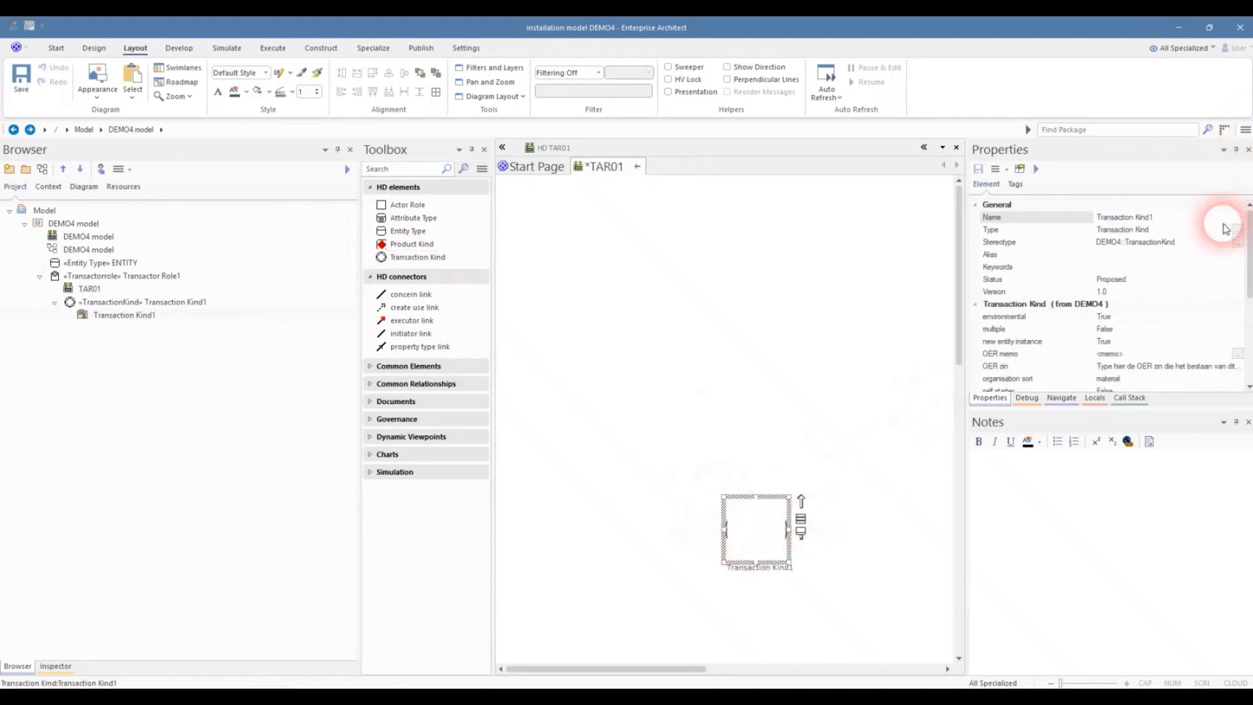
click(1175, 217)
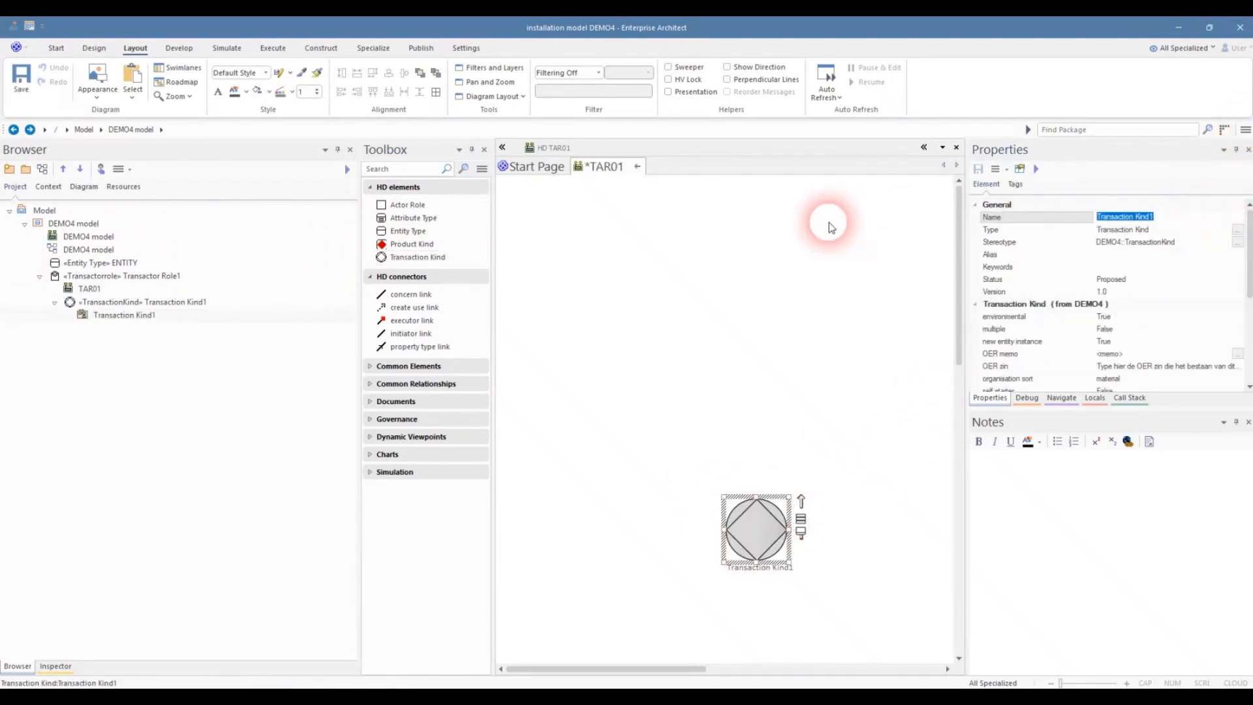
text(T)
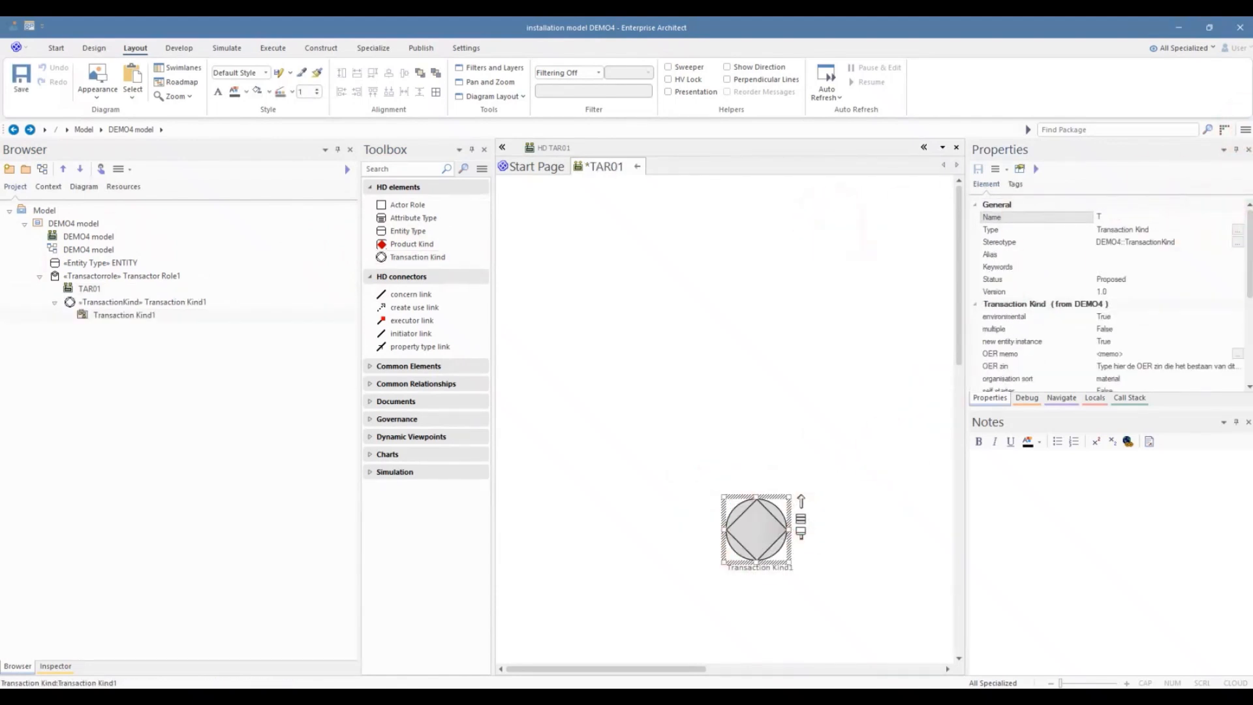
click(829, 223)
- Give the new Transaction Kind the alias TK01
click(1121, 255)
text(TK0)
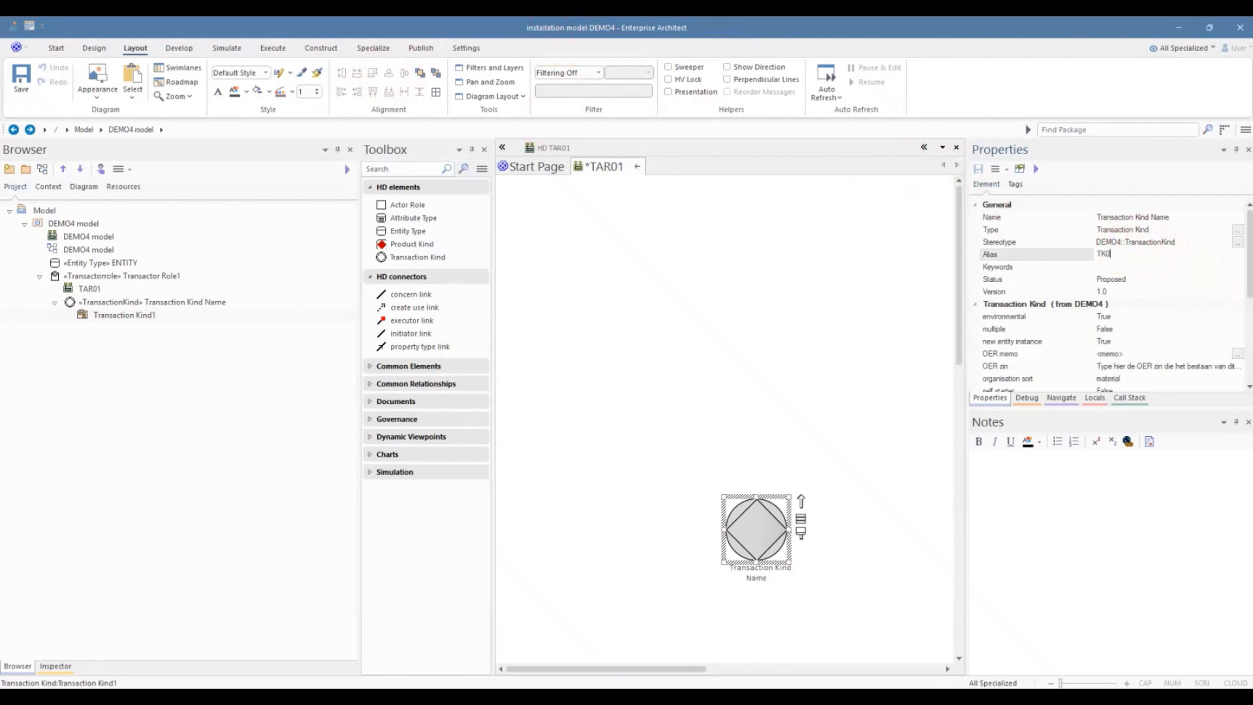
text(1)
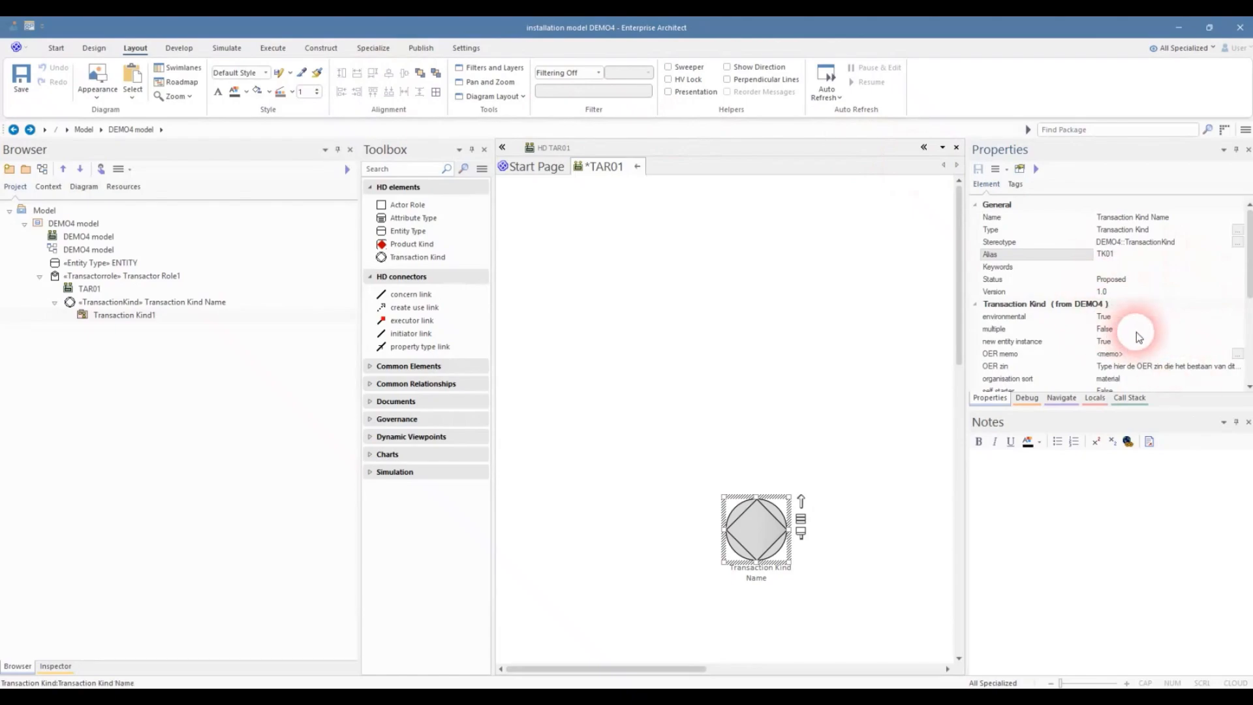
click(1147, 345)
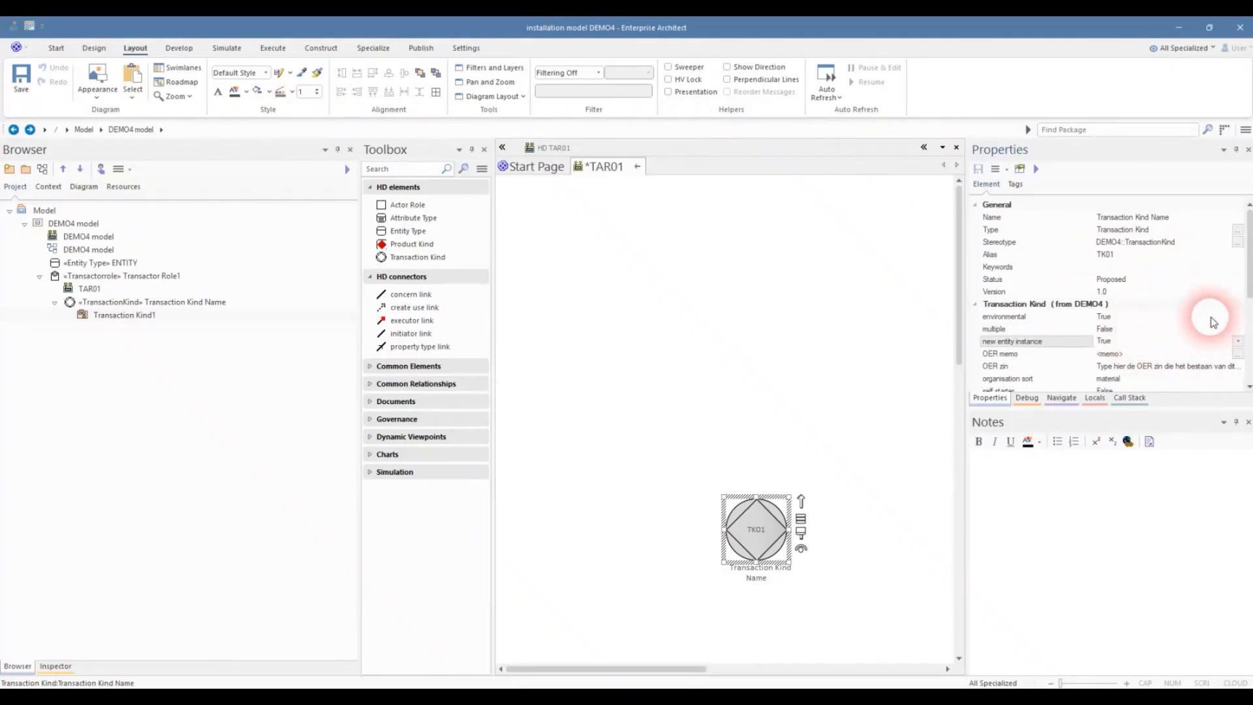
- Set the environmental property of Transaction Kind TK01 to False
click(1232, 316)
click(1239, 317)
click(1216, 344)
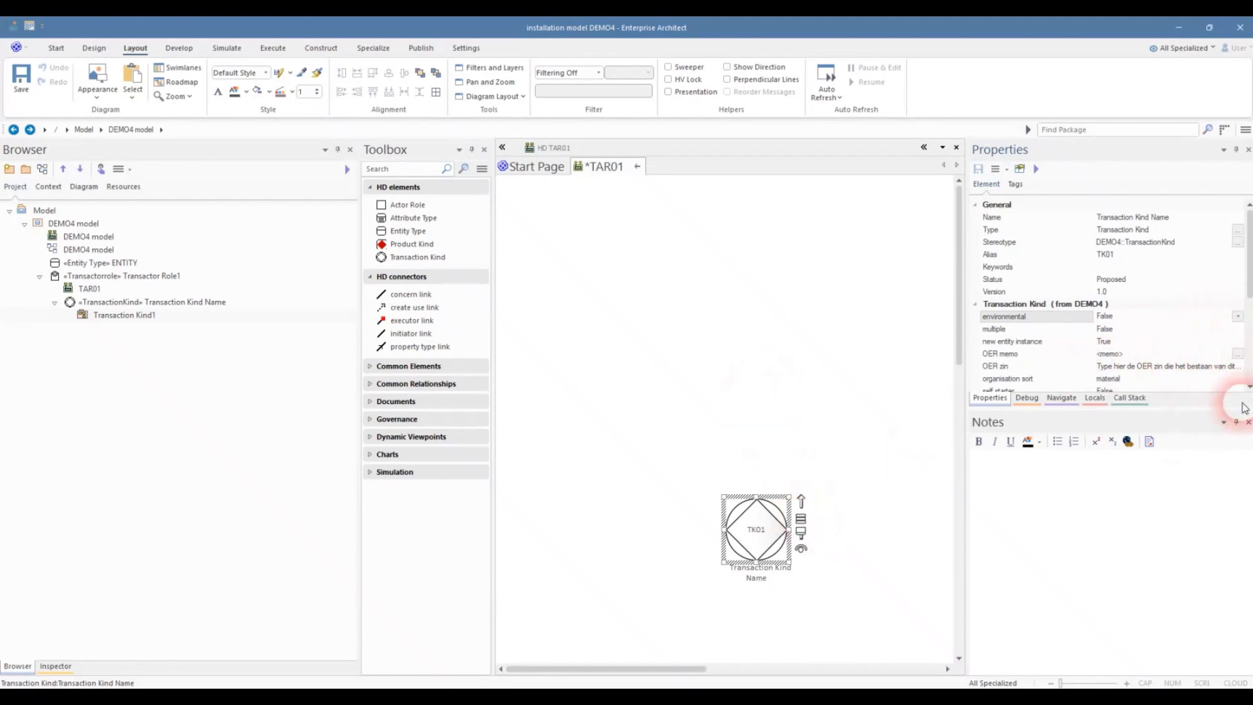
- Set the organisation sort of Transaction Kind TK01 to original
click(1226, 379)
click(1239, 379)
click(1214, 405)
click(621, 477)
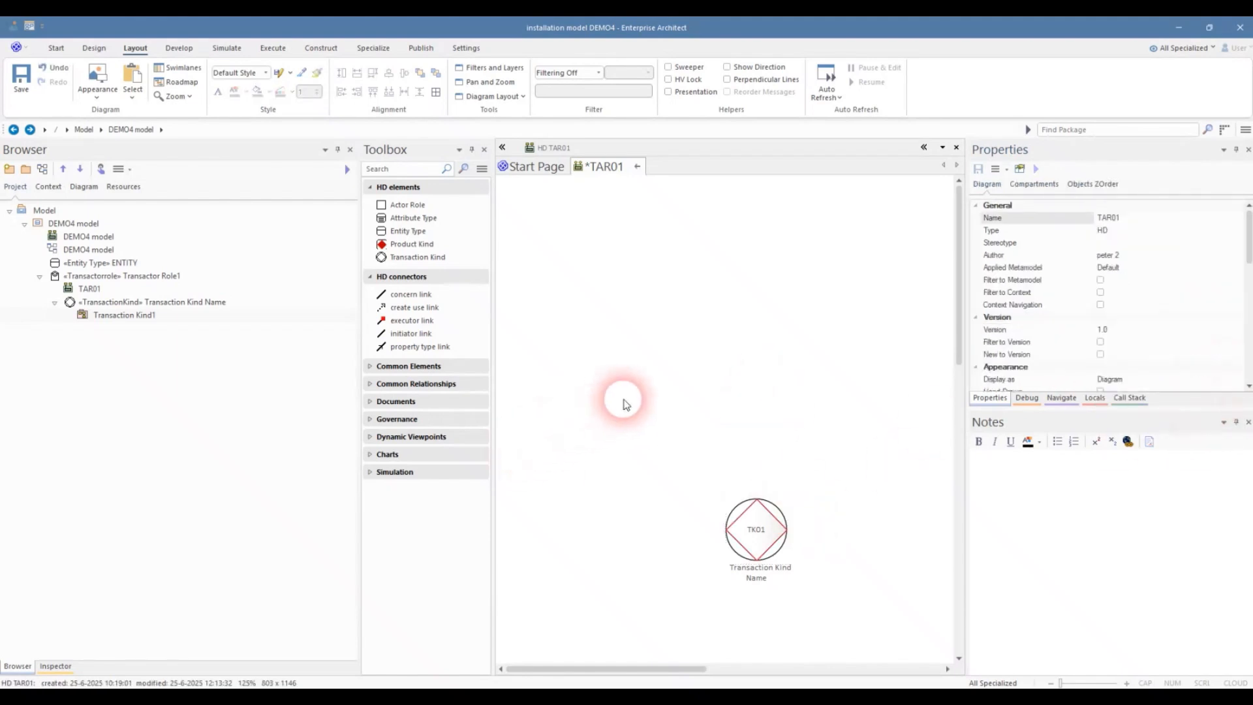
- Place an Actor Role on the near side of the TAR01 diagram, before TK01, and name it Initiator Actor Role
click(401, 205)
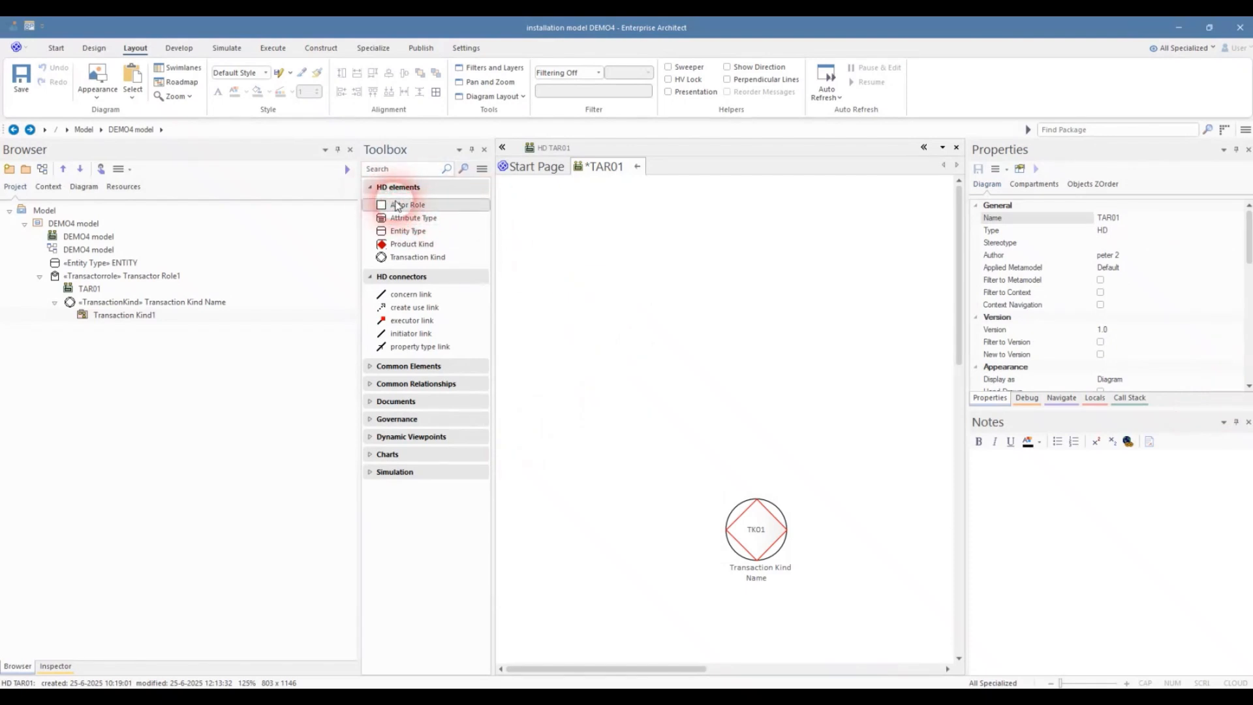
click(556, 500)
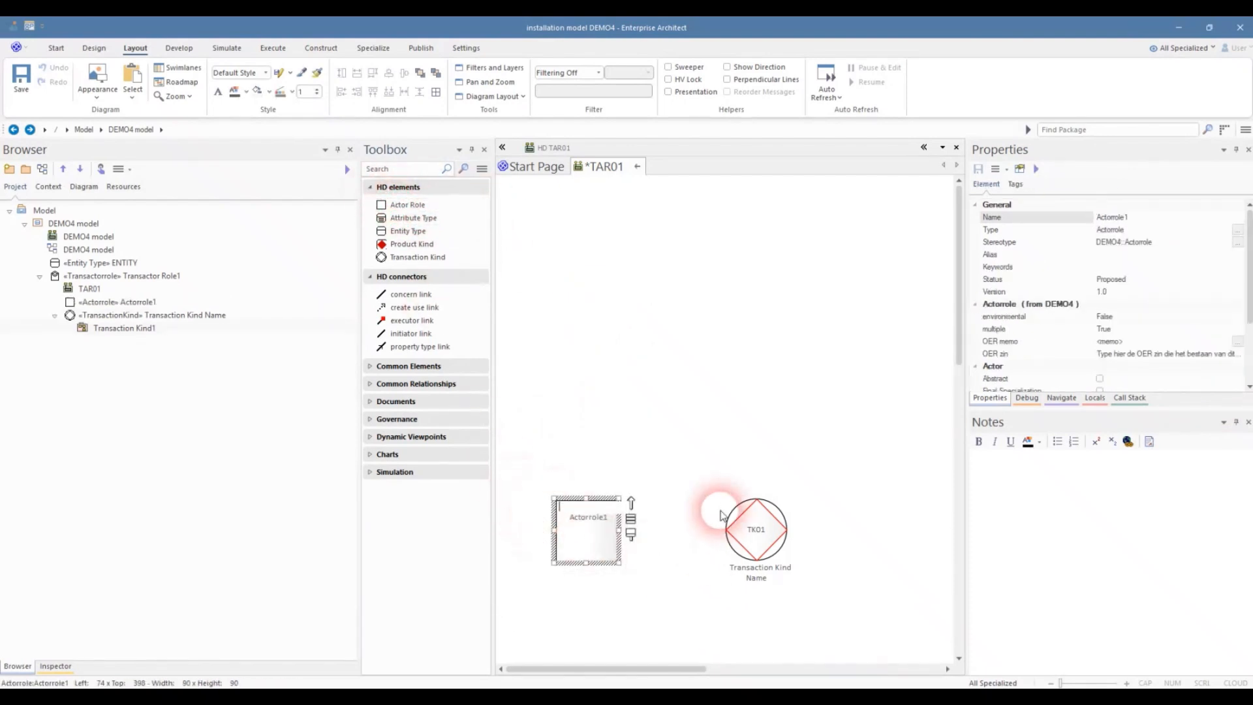
click(1138, 220)
text(Initiator)
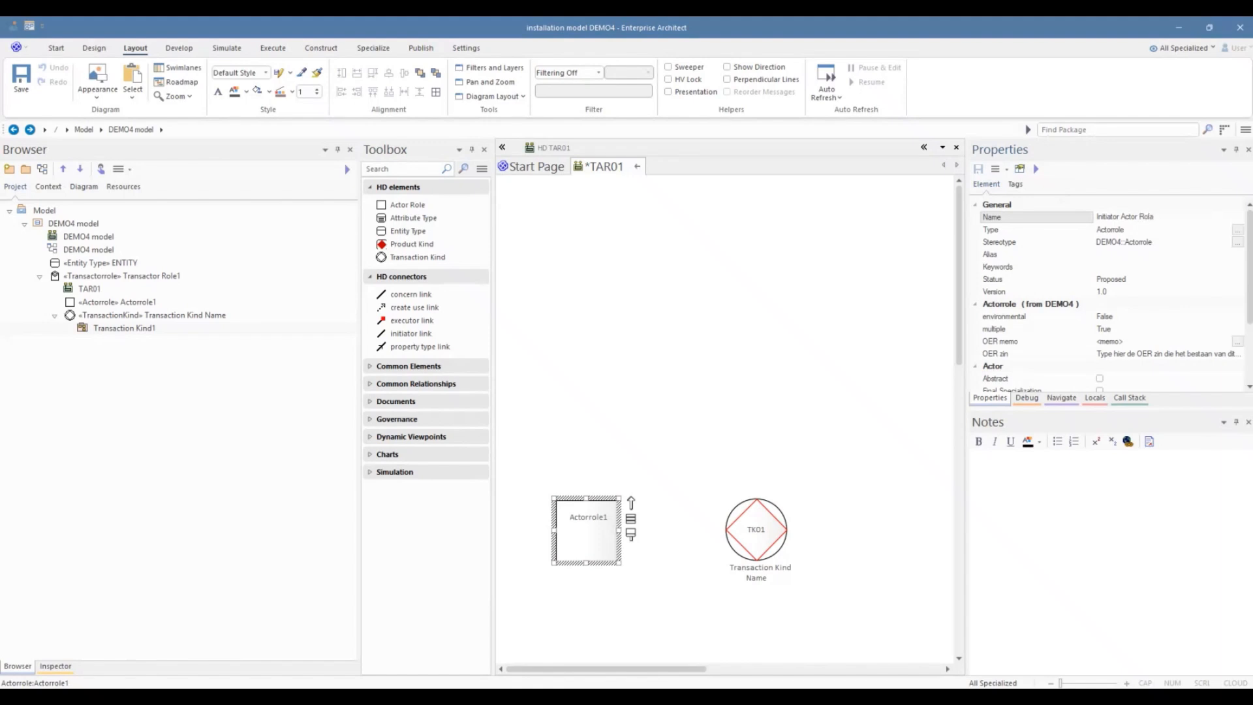
click(727, 470)
- Place a second Actor Role on the opposite side of TK01, named Executor Actor Role with alias AR01
drag(383, 207, 894, 508)
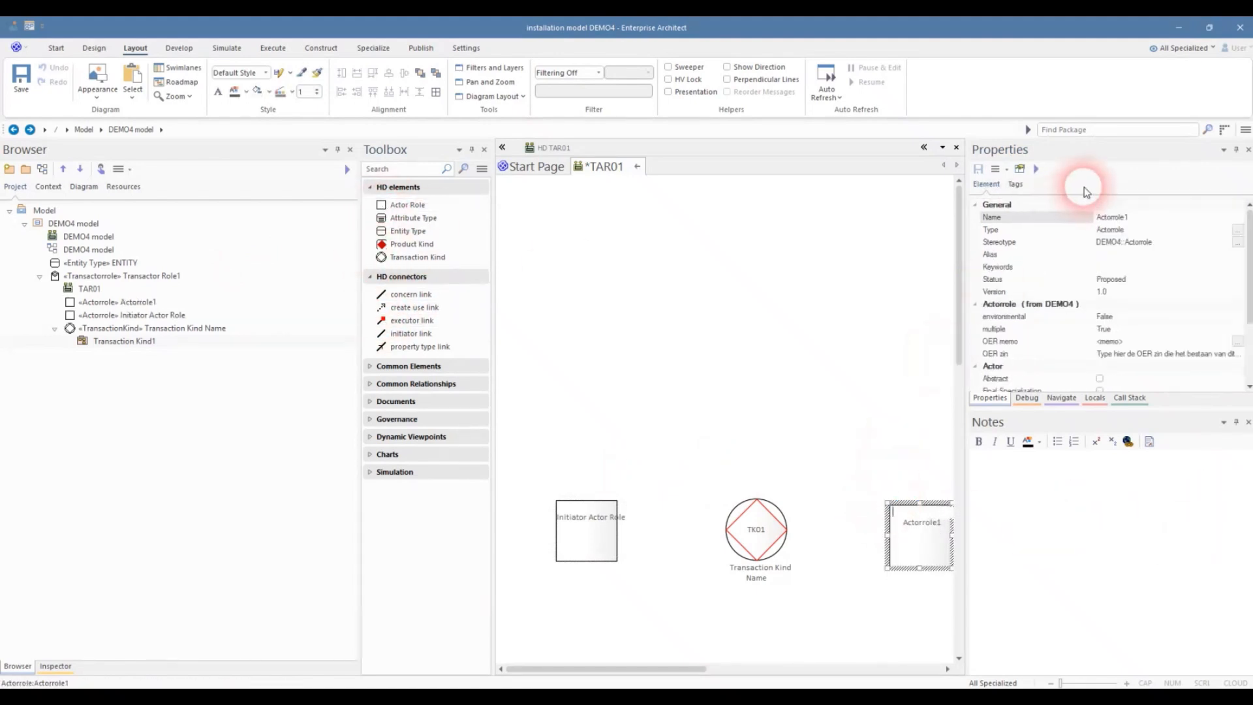
text(Executor)
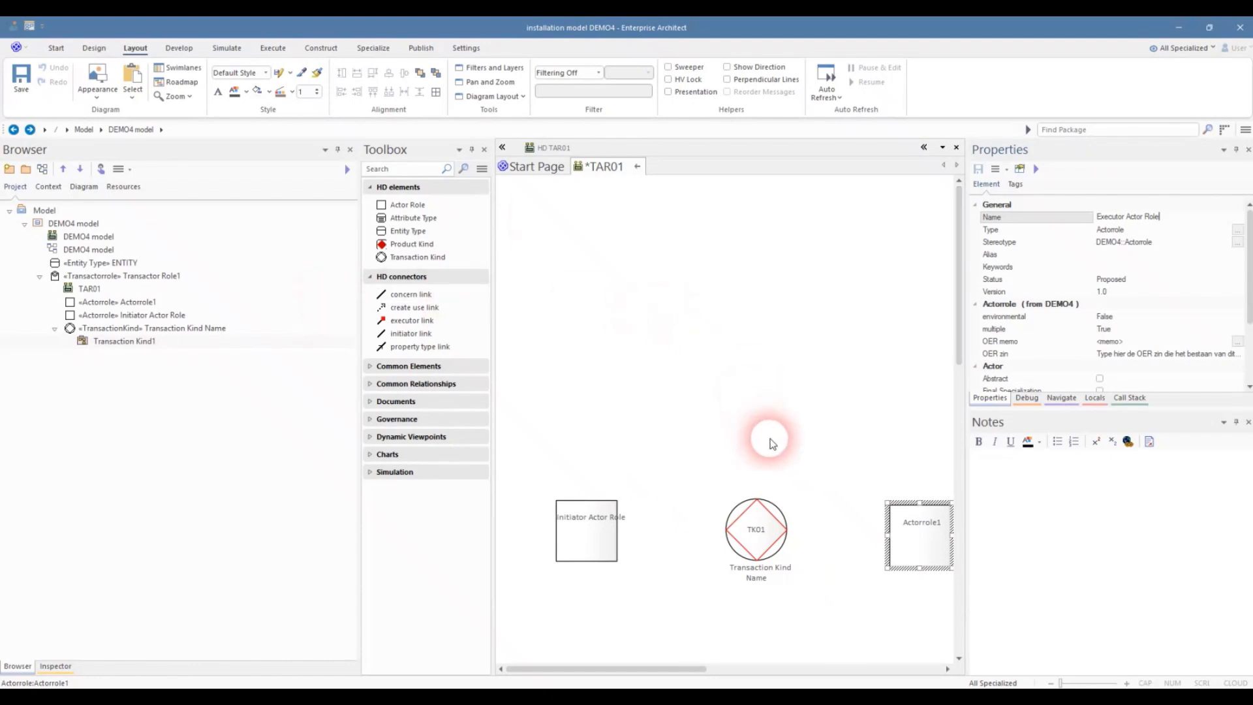
click(1123, 255)
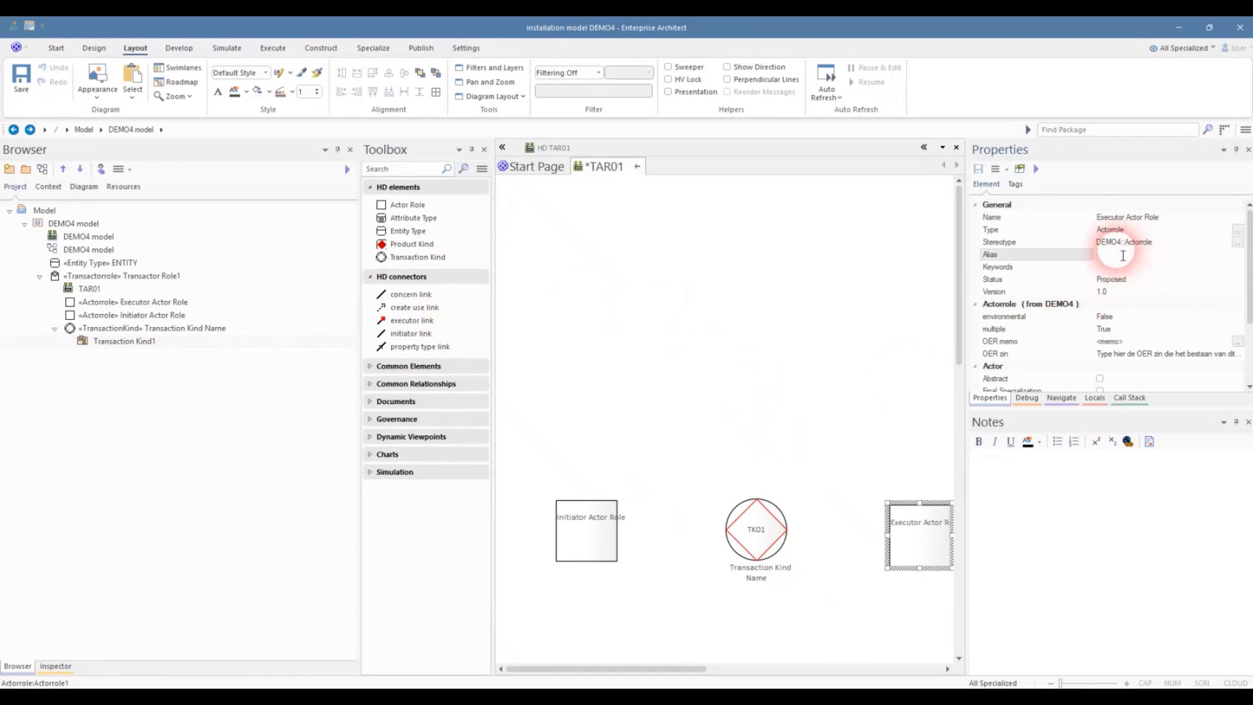
text(AR01)
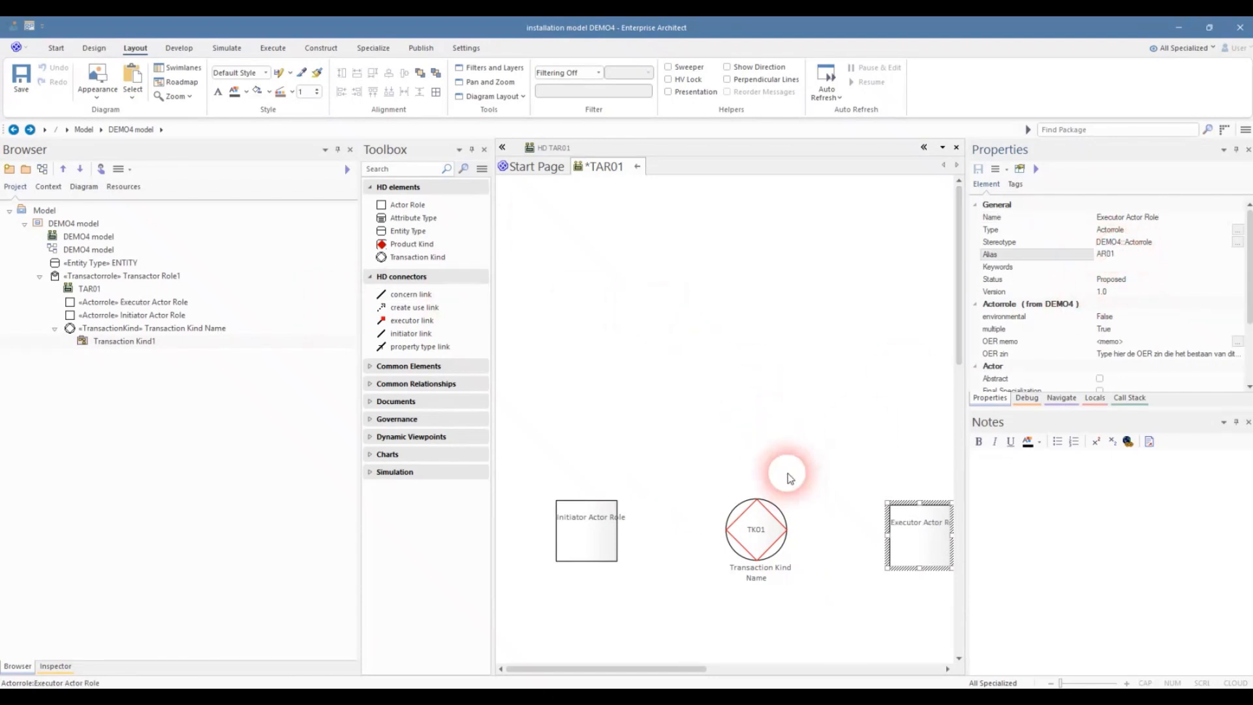
click(792, 414)
- Align the tops of both Actor Roles and the Transaction Kind and space the three evenly across
drag(545, 459, 946, 517)
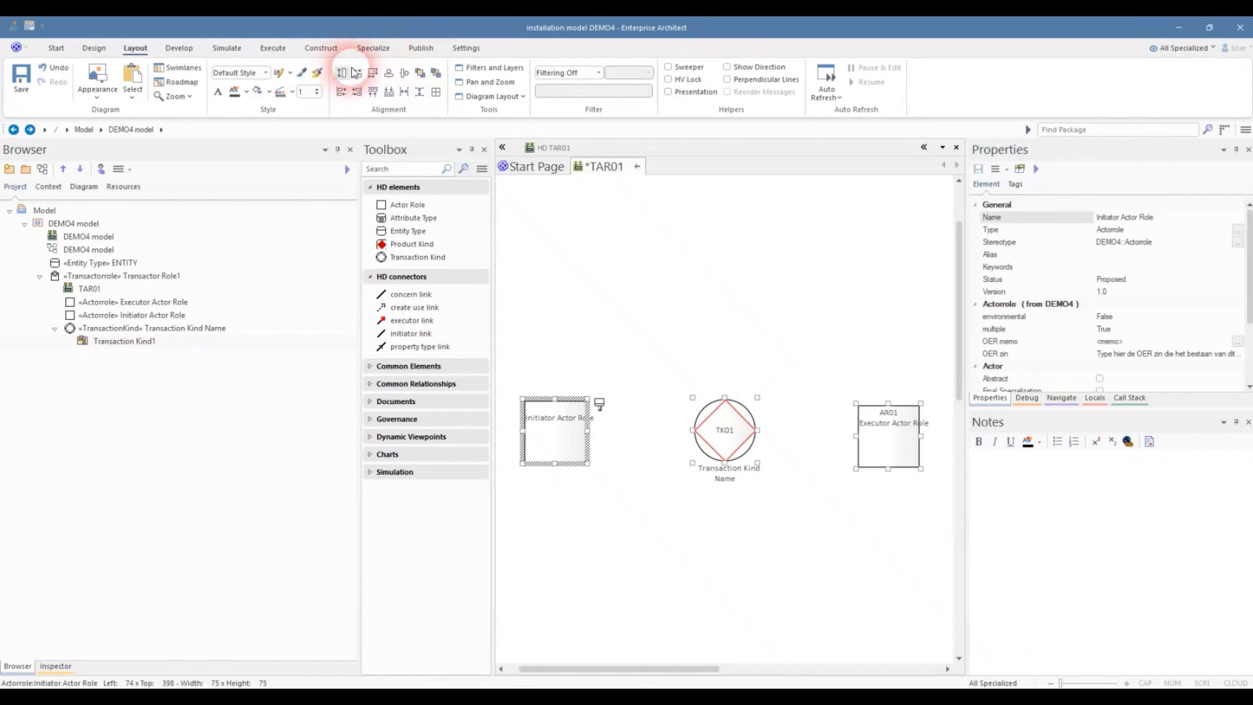
click(412, 95)
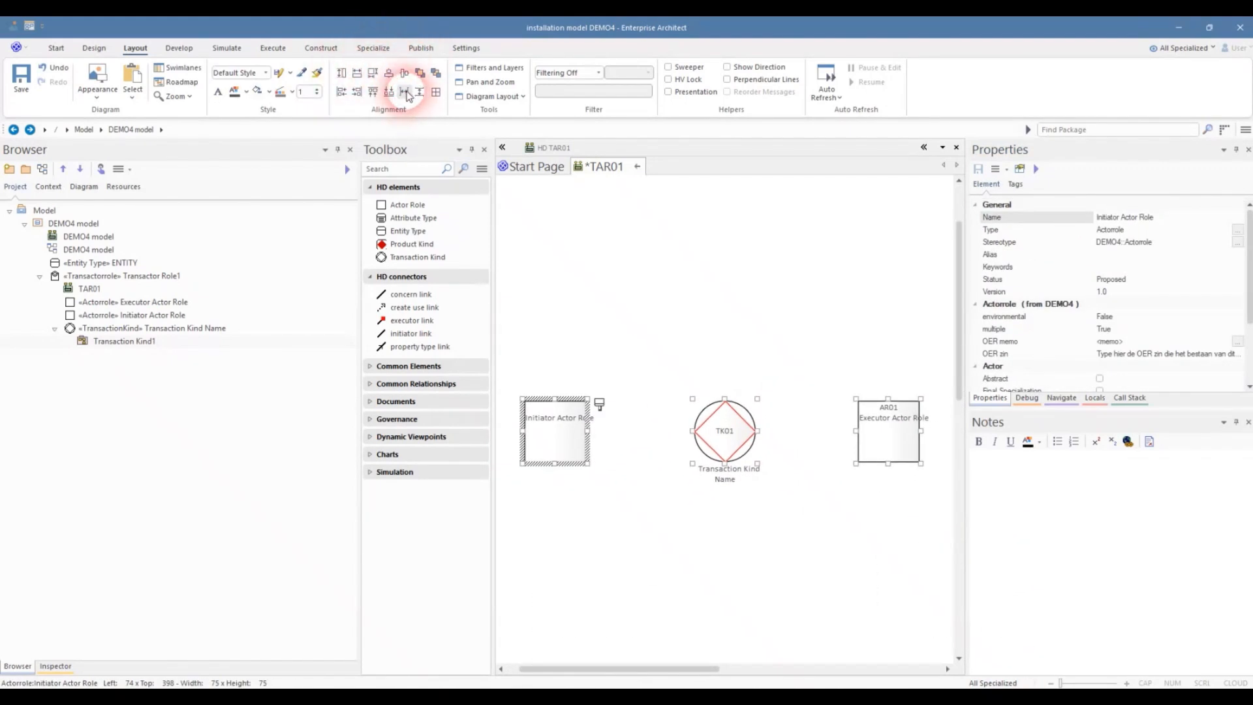
click(743, 331)
- Connect the Initiator Actor Role to TK01 with an initiator link and set its line style to Lateral - Horizontal
click(570, 419)
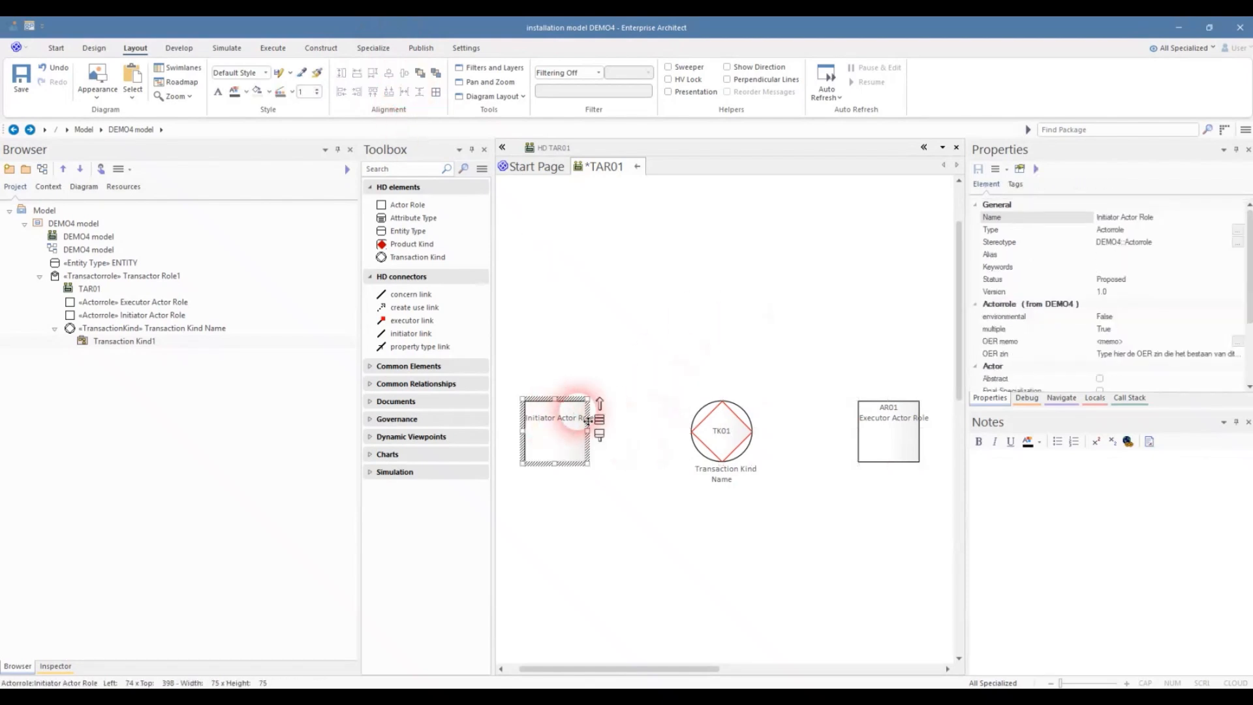
drag(599, 405, 703, 429)
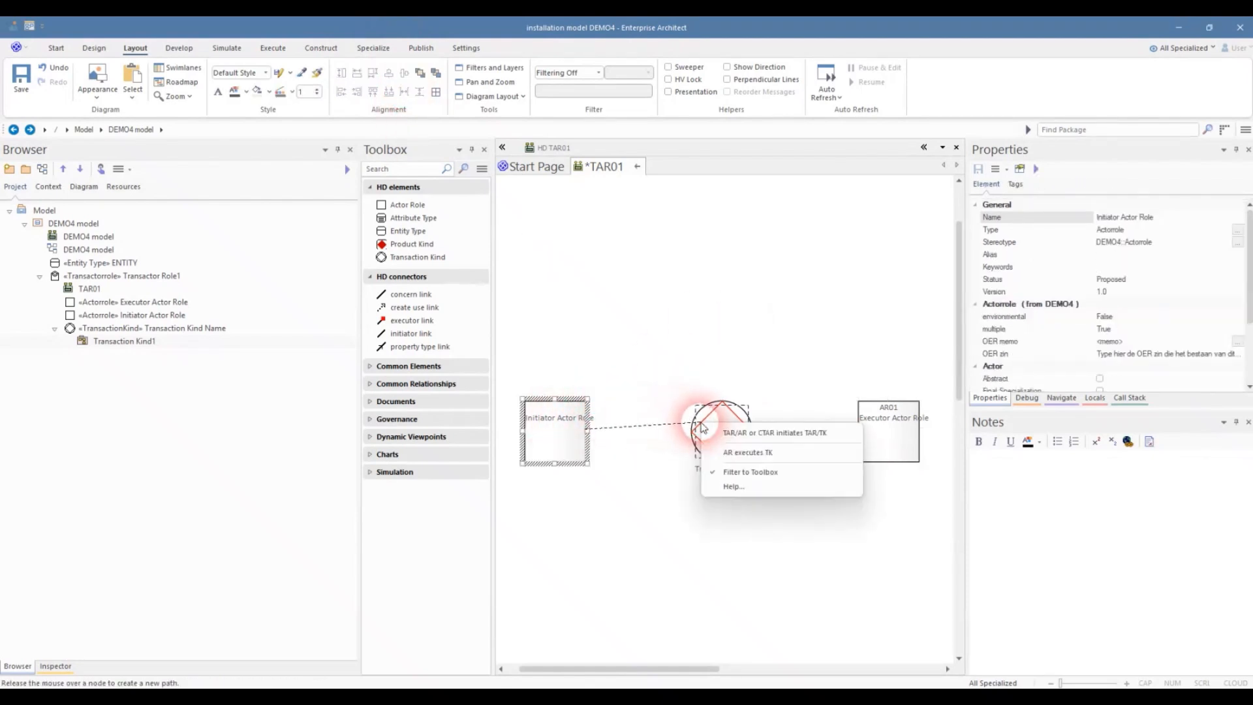
click(792, 435)
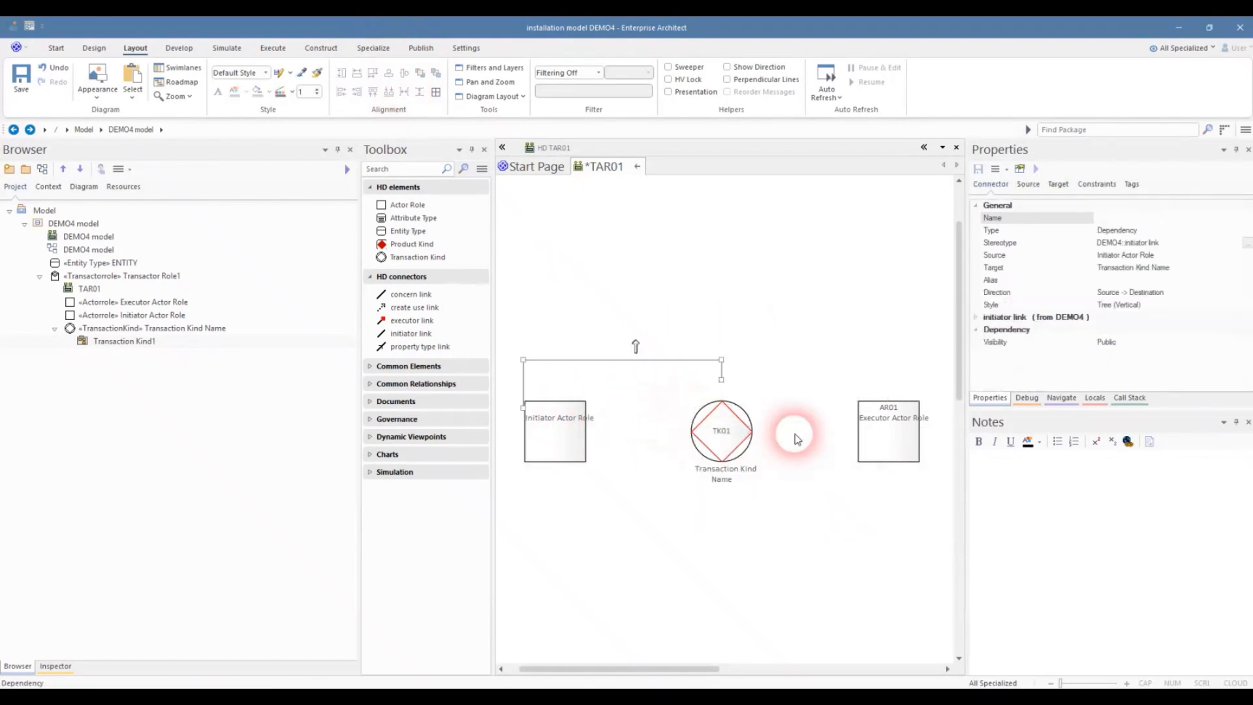
right_click(622, 360)
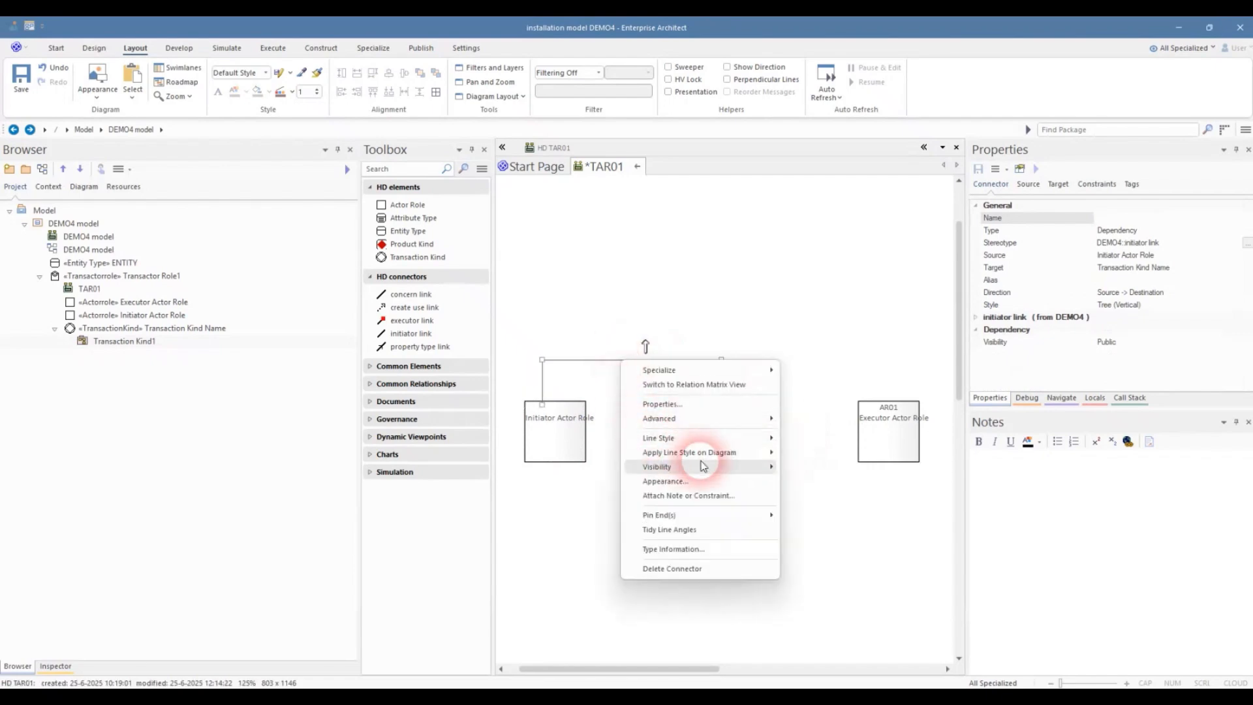
mouse_move(698, 438)
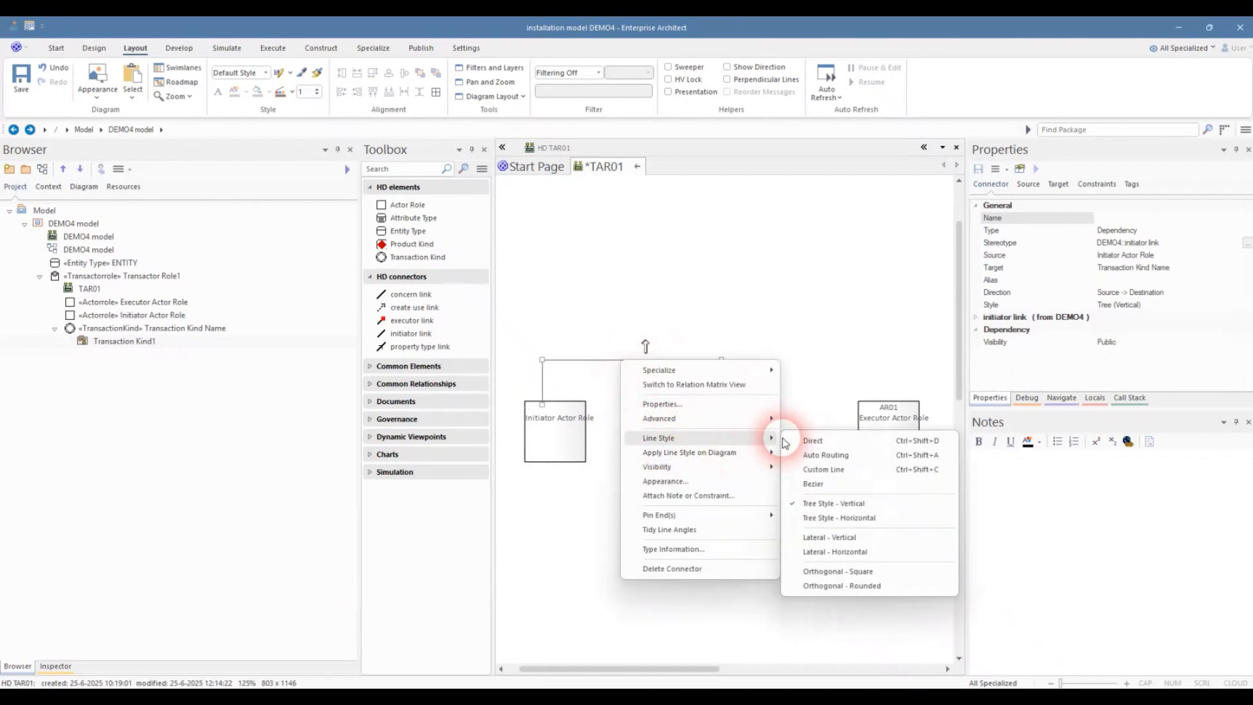
click(848, 549)
- Connect TK01 to the Executor Actor Role with an executor link (TK is executed by AR) in Lateral - Horizontal line style
click(721, 432)
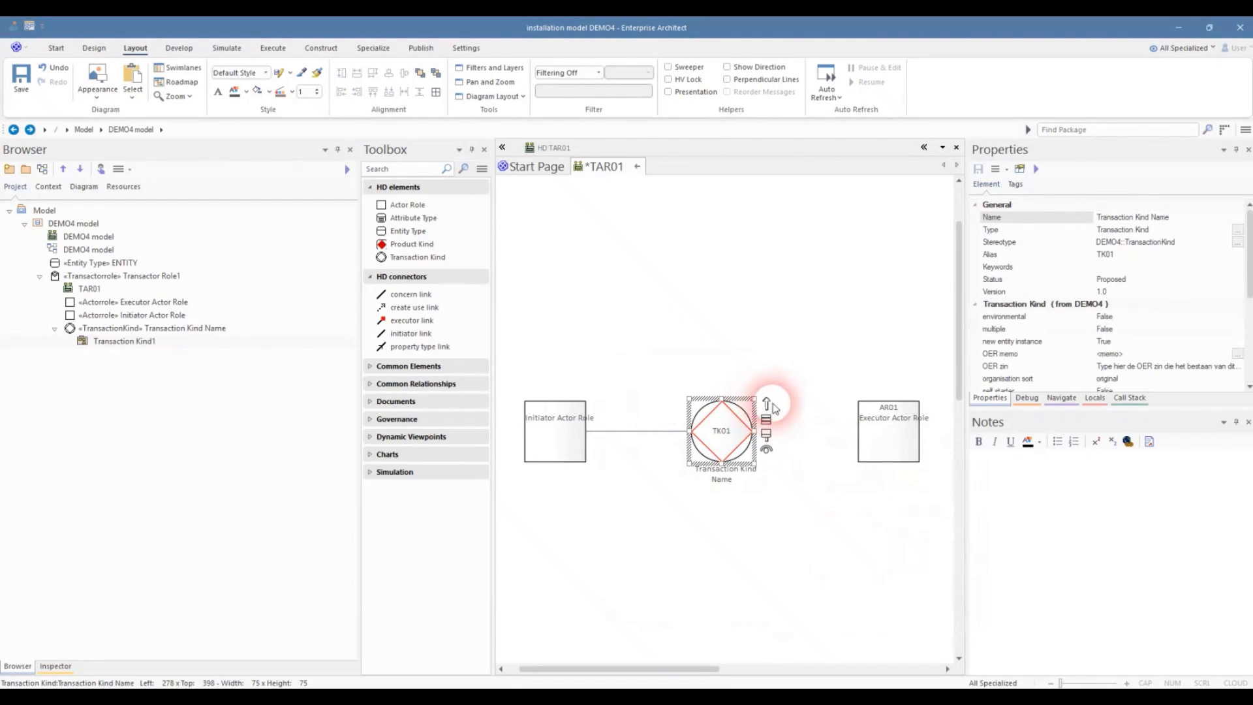
drag(767, 403, 896, 438)
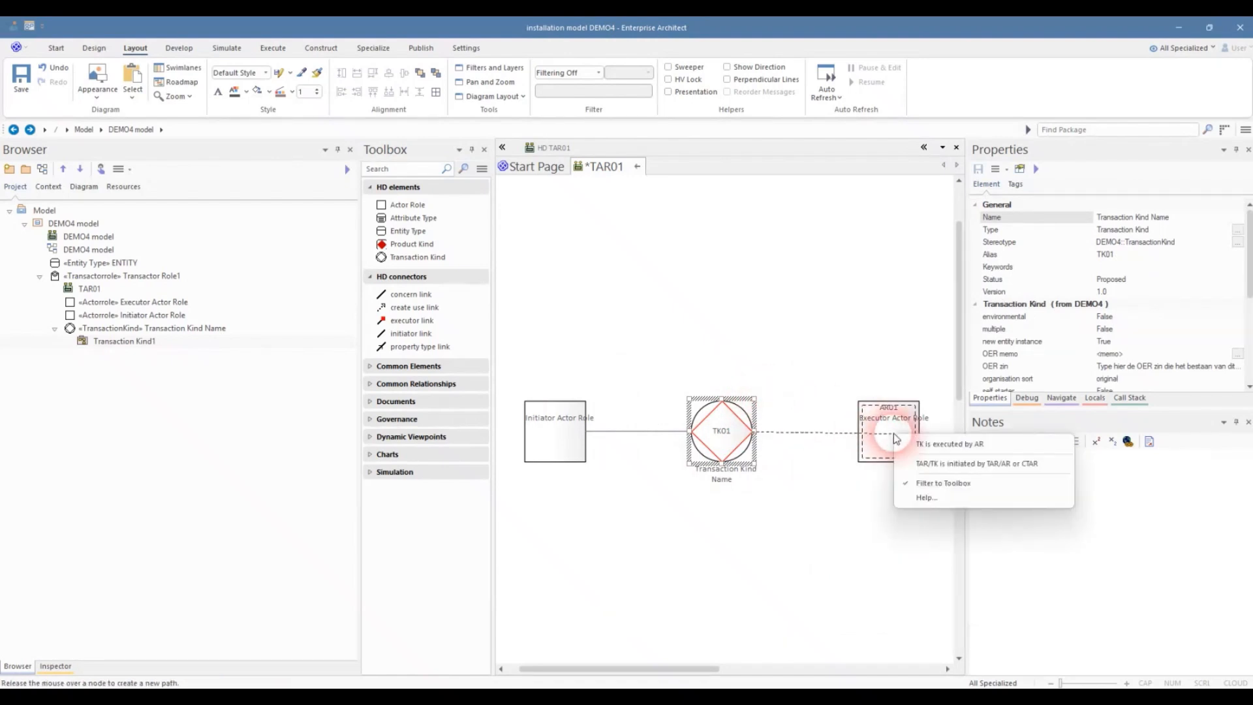
click(943, 445)
right_click(790, 435)
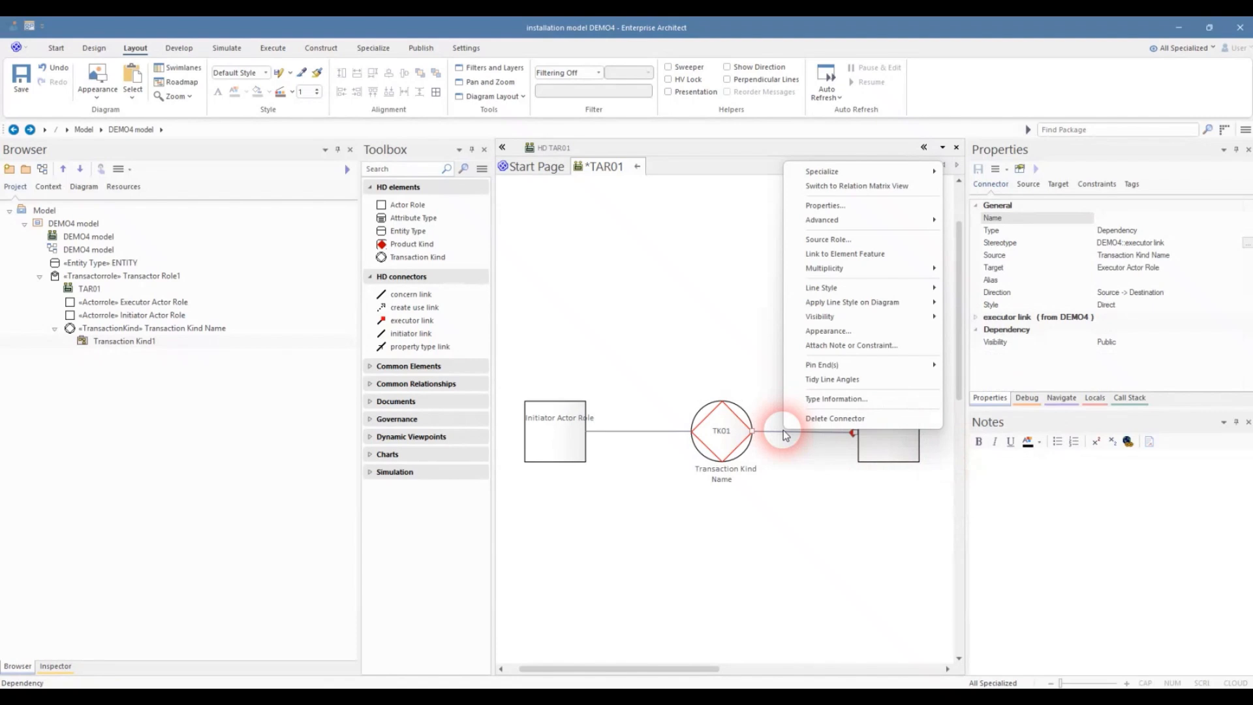
mouse_move(882, 287)
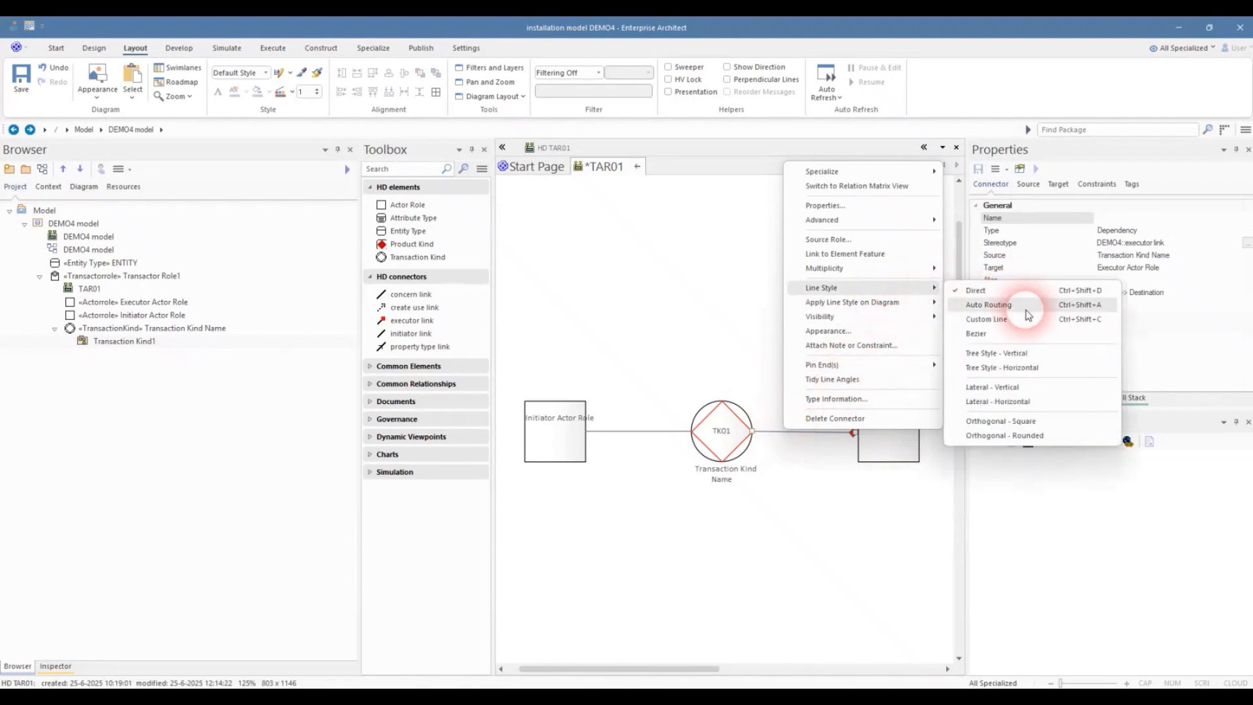
click(1022, 400)
click(682, 297)
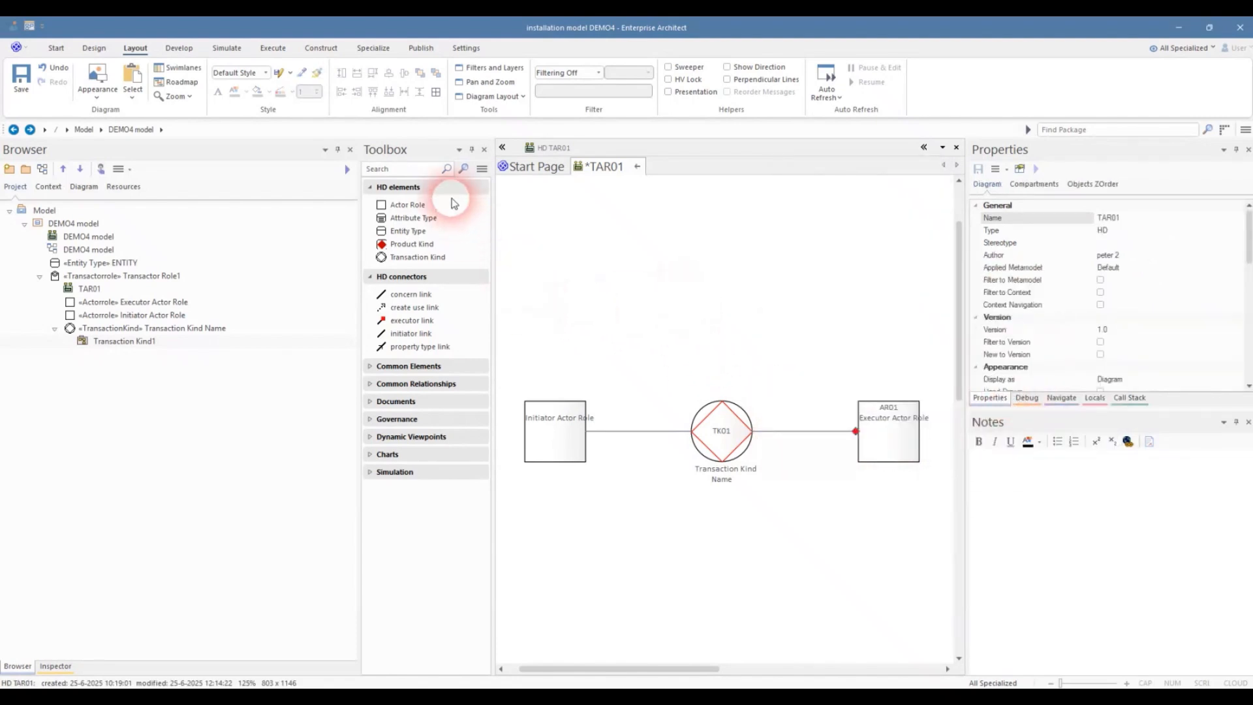
- Place an Entity Type named CASE KIND above the Initiator Actor Role, shifted towards the diagram's upper corner
click(408, 232)
click(509, 220)
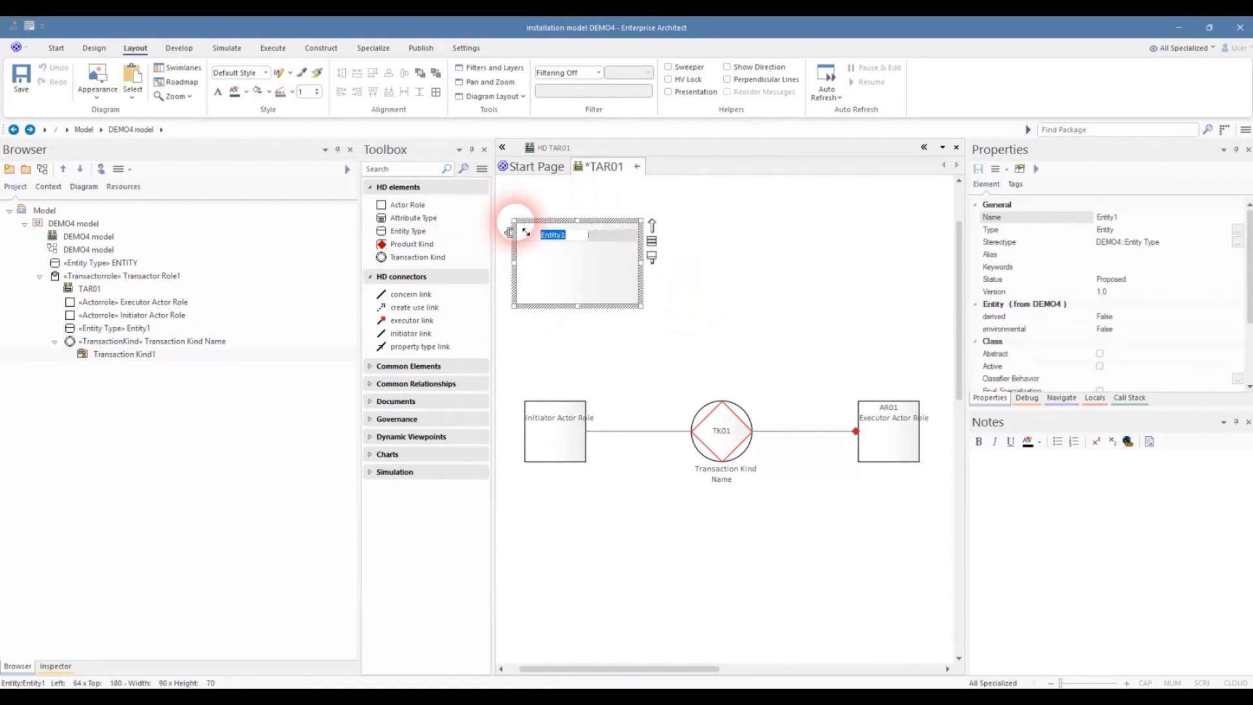
text(ENT)
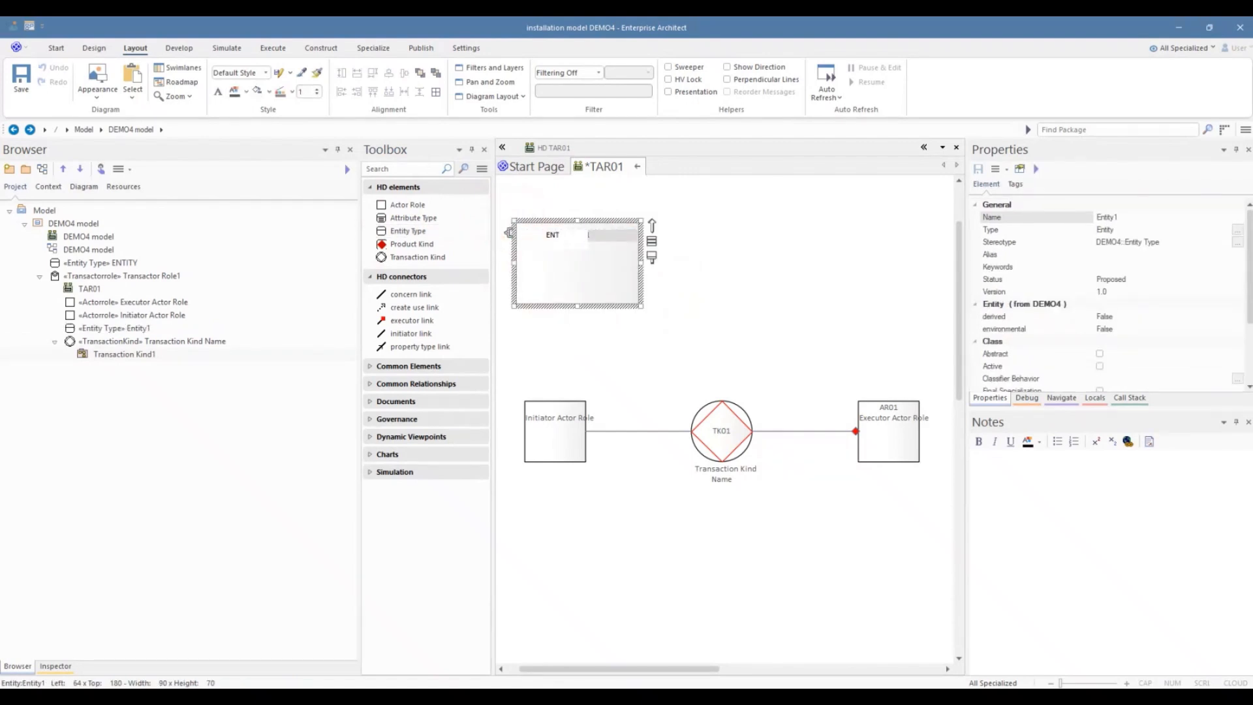
text(SE KINDE)
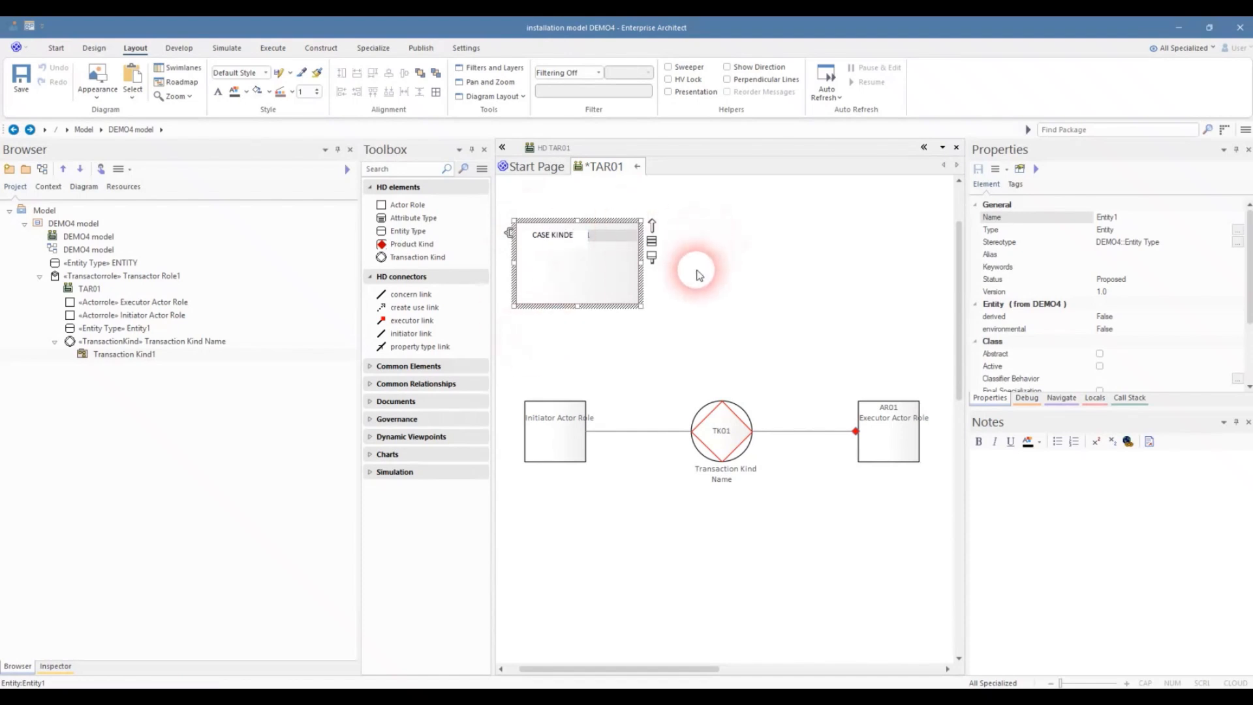
key(BackSpace)
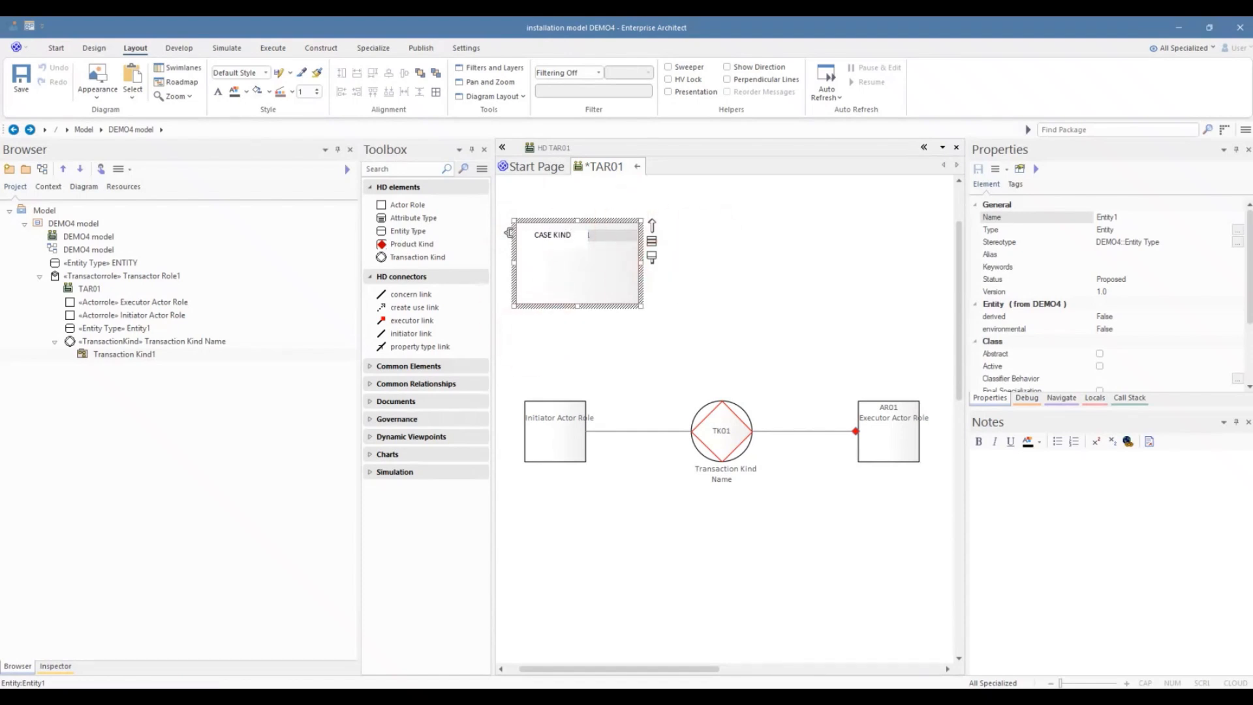
click(744, 202)
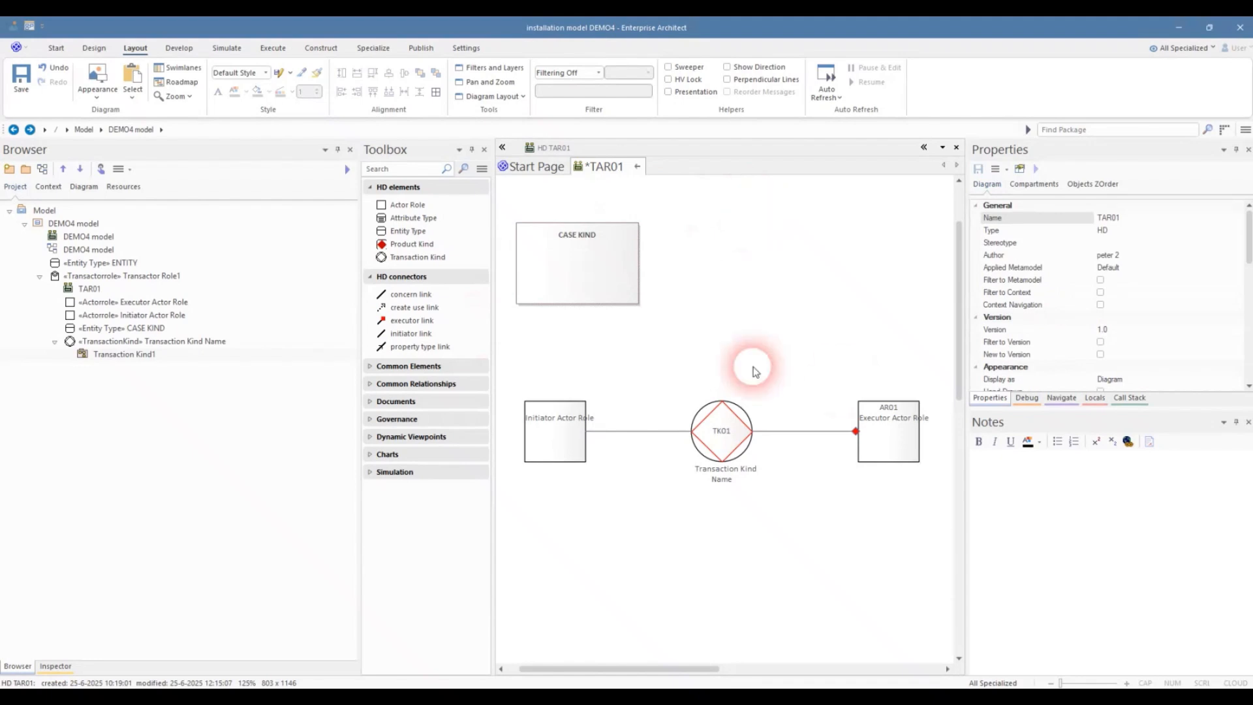
drag(628, 273, 597, 252)
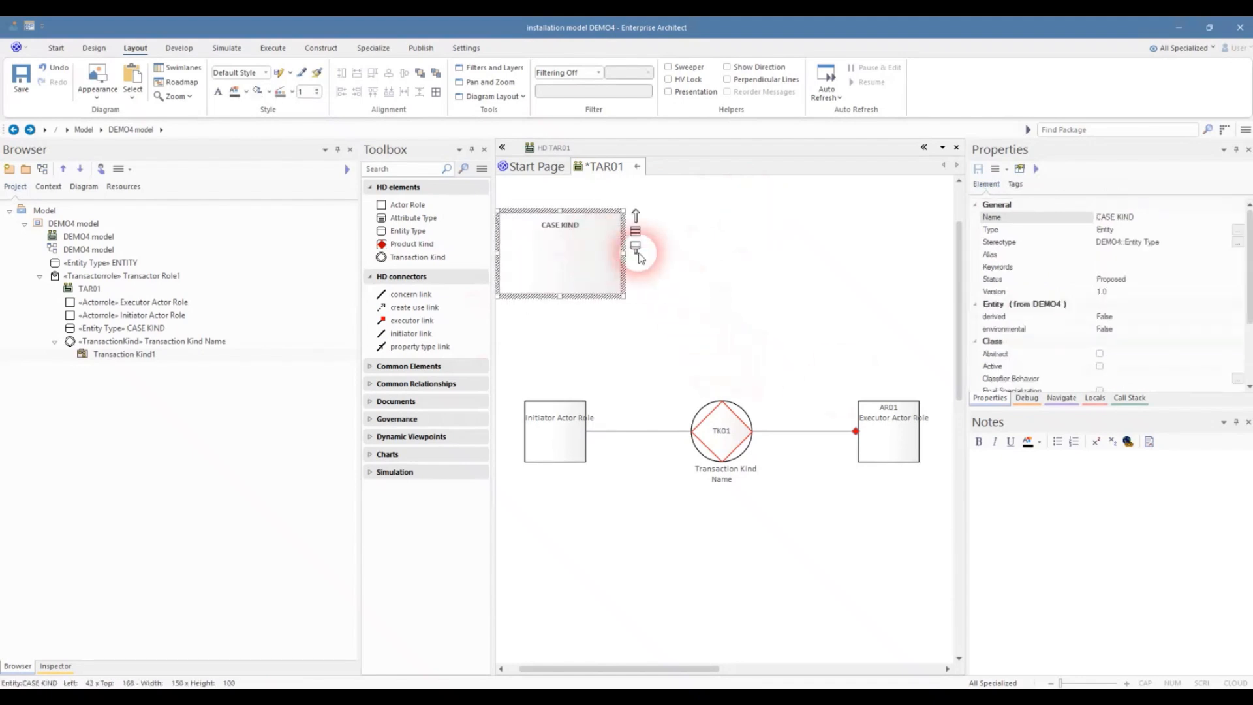
- Connect CASE KIND to TK01 with a create use link and set its line style to Direct
drag(636, 222, 716, 424)
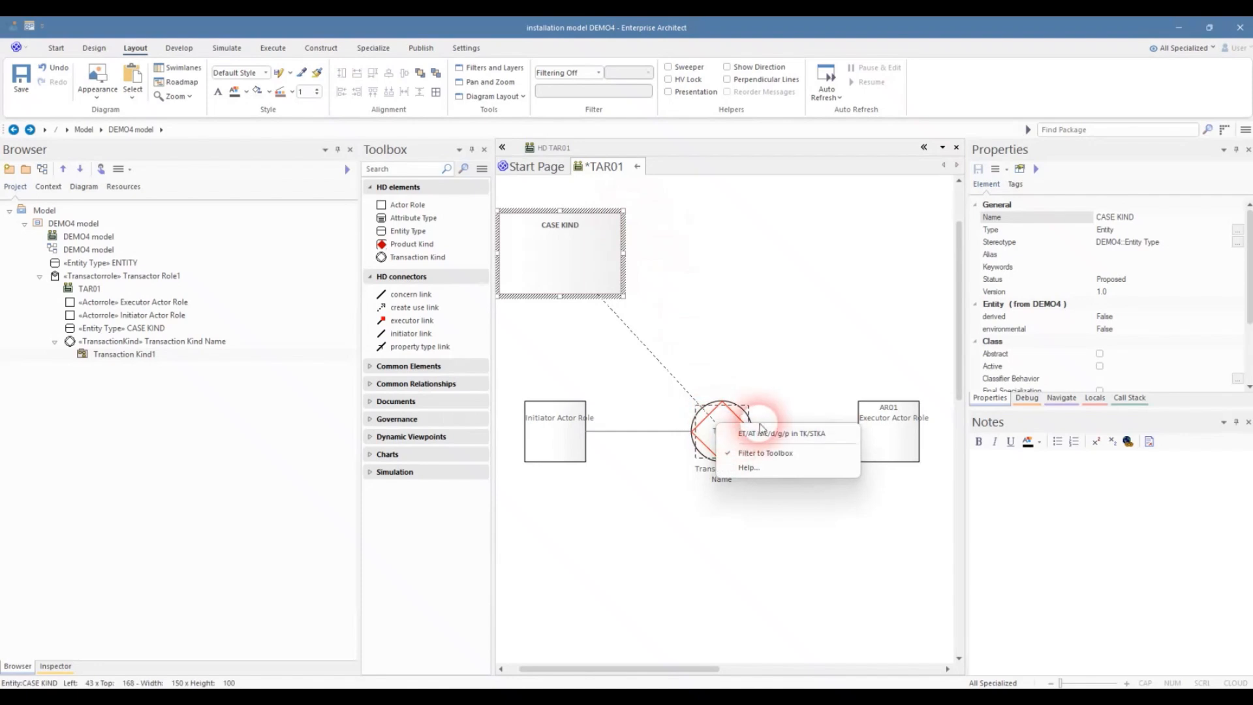
click(790, 434)
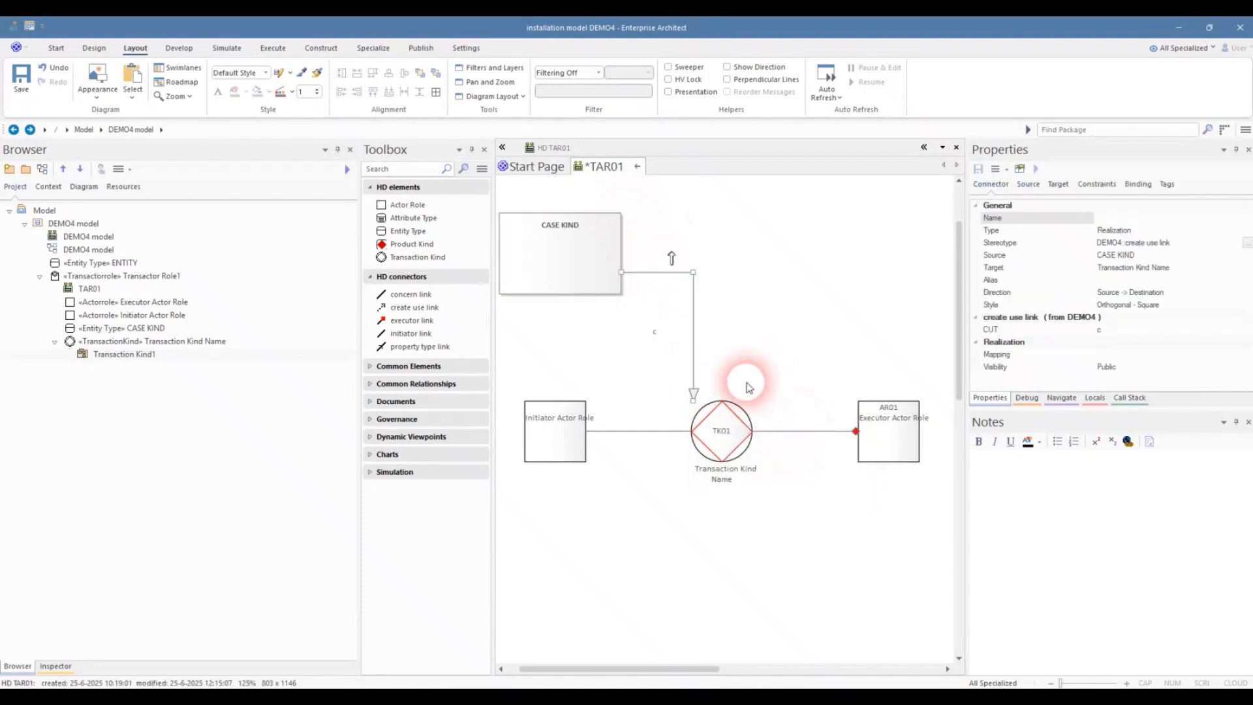
right_click(693, 327)
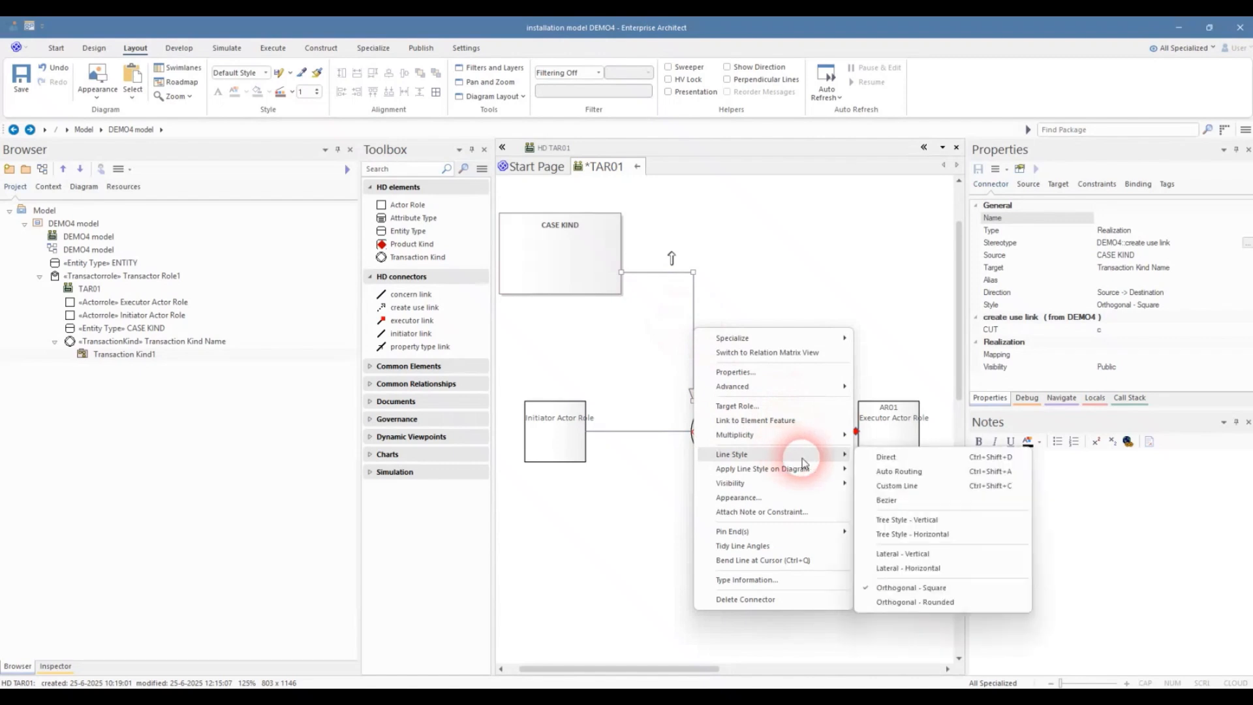
click(909, 457)
click(865, 322)
- Place a Product Kind above the Executor Actor Role, named Product Kind Name with alias 01
click(441, 244)
click(886, 242)
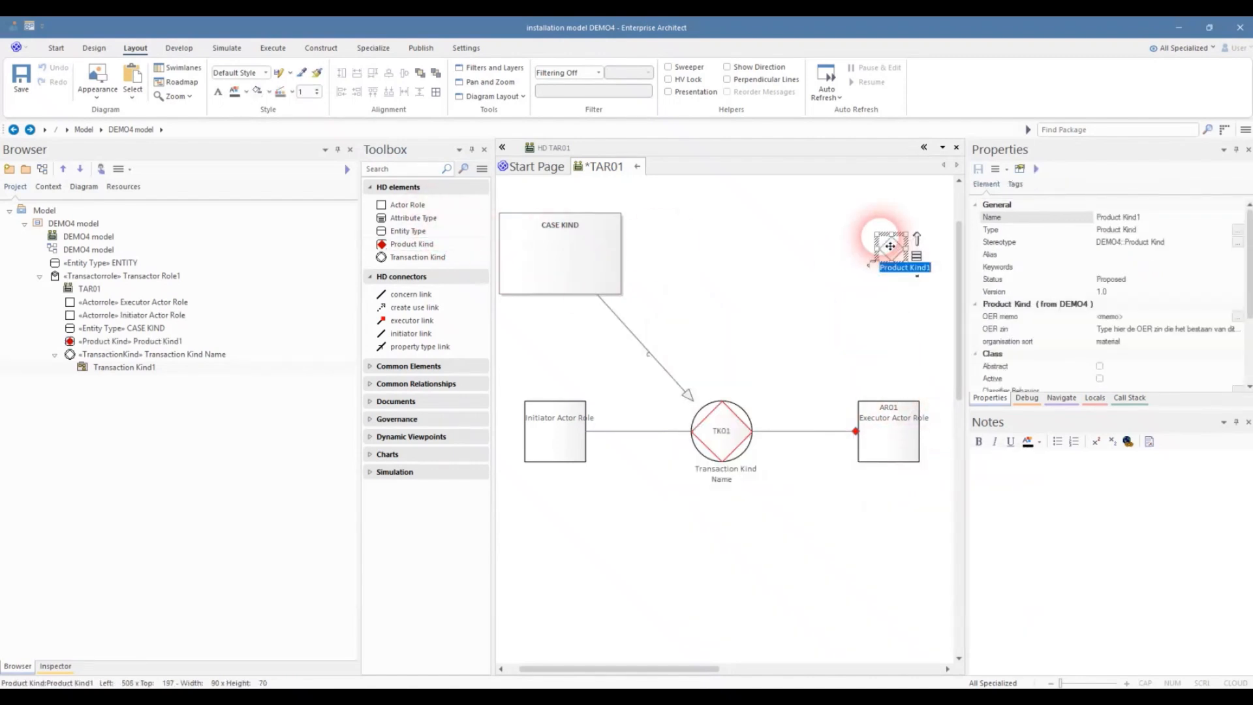
click(1166, 218)
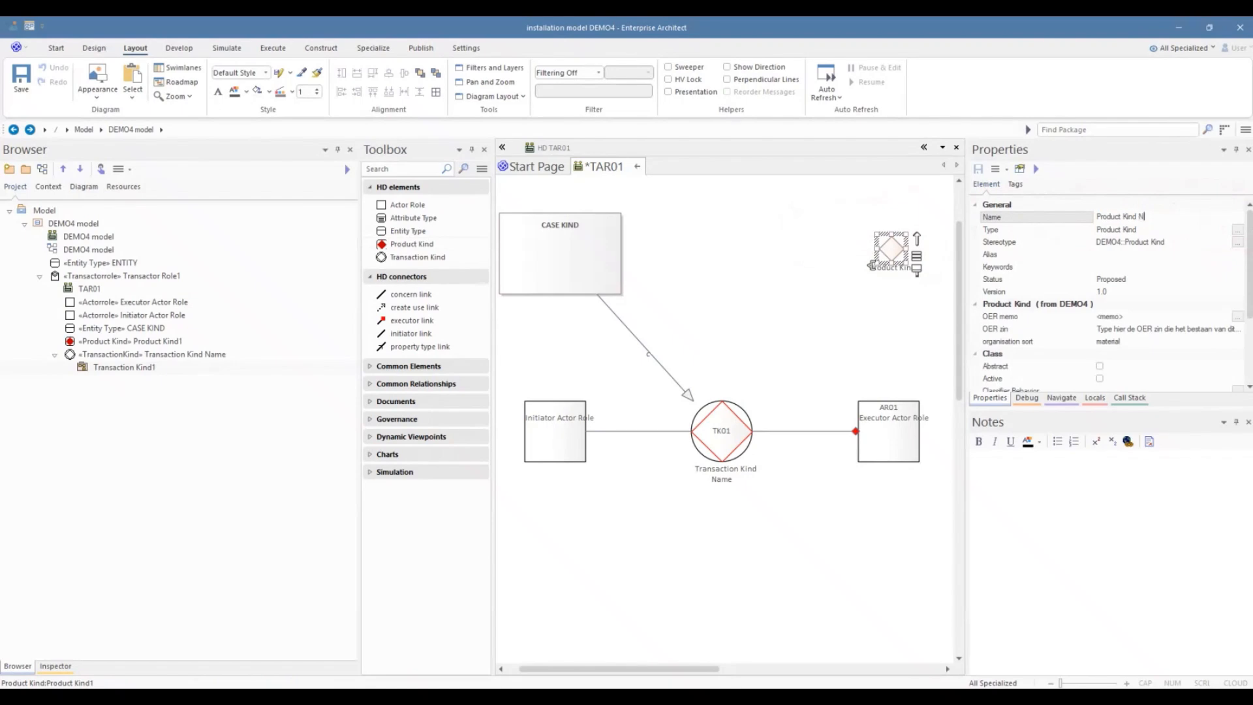
click(1113, 243)
click(1120, 256)
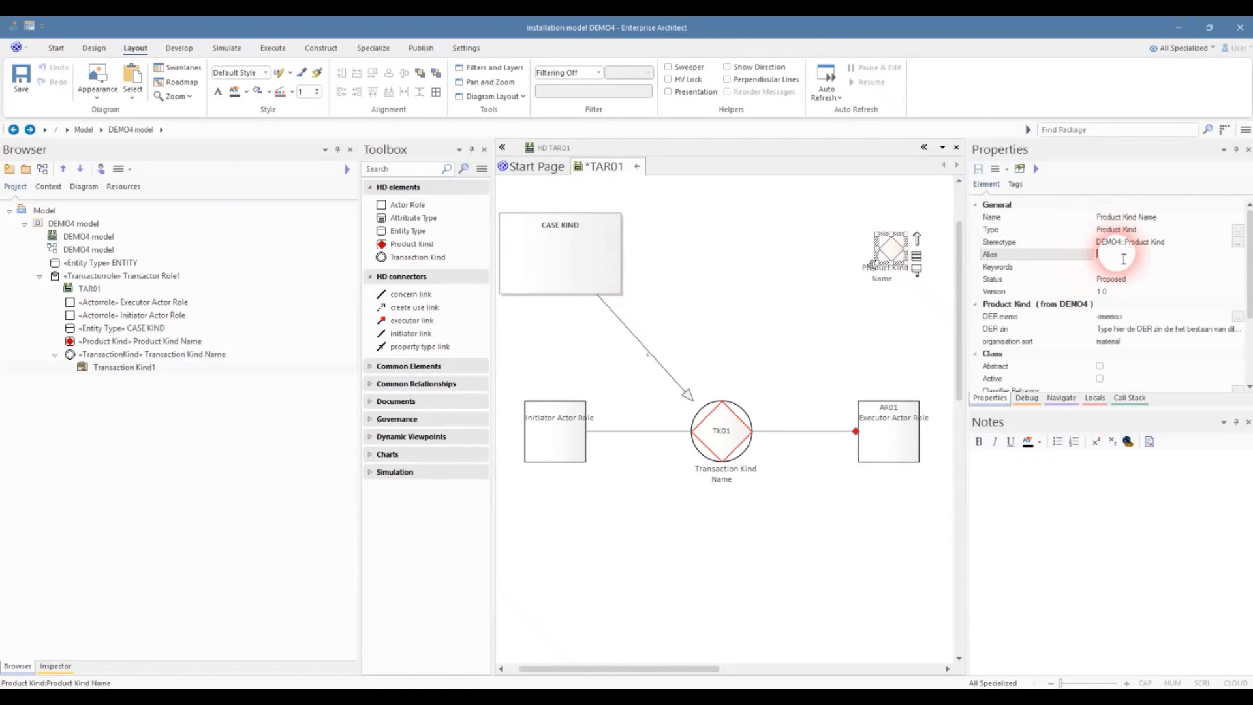
text(01)
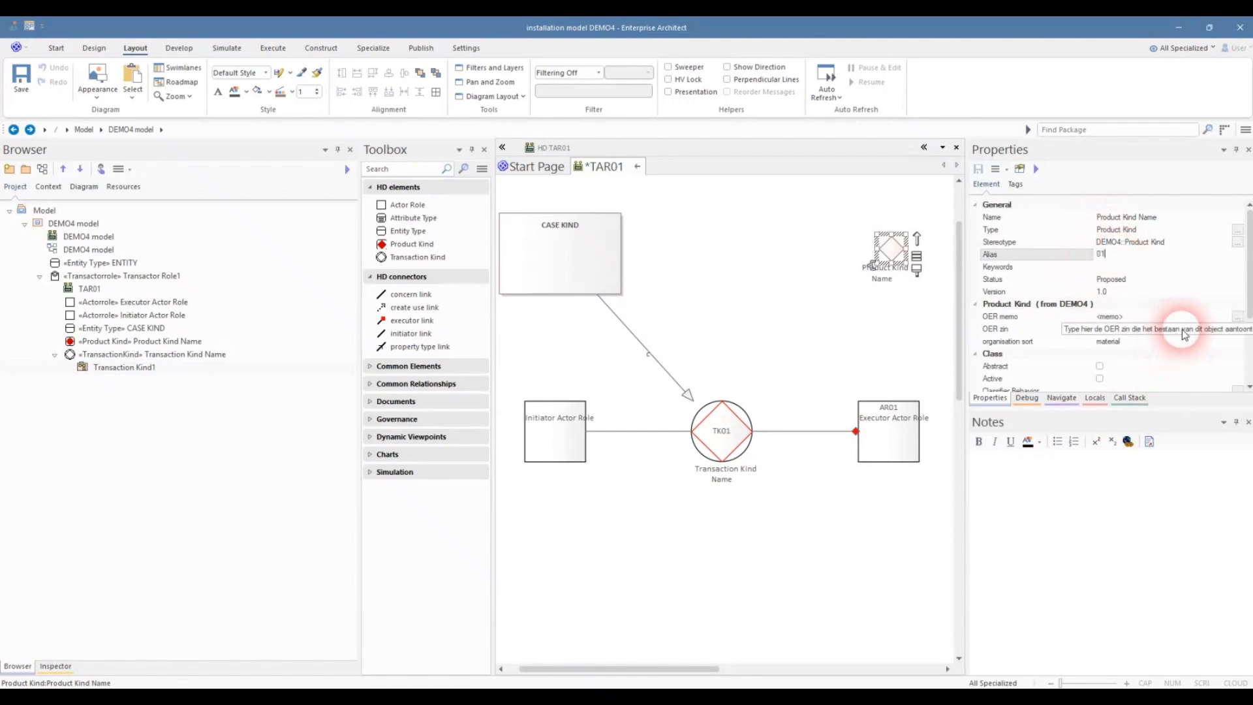
- Set the organisation sort of the Product Kind to original
click(1170, 342)
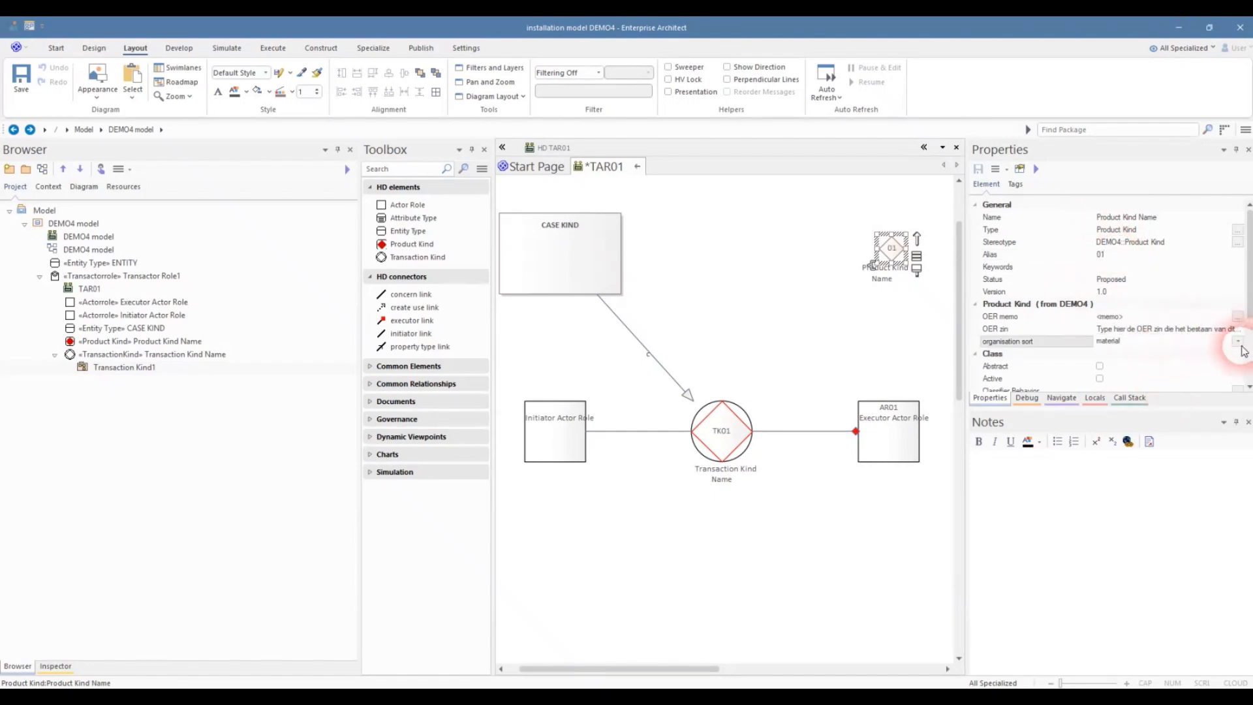
click(1240, 343)
click(1215, 356)
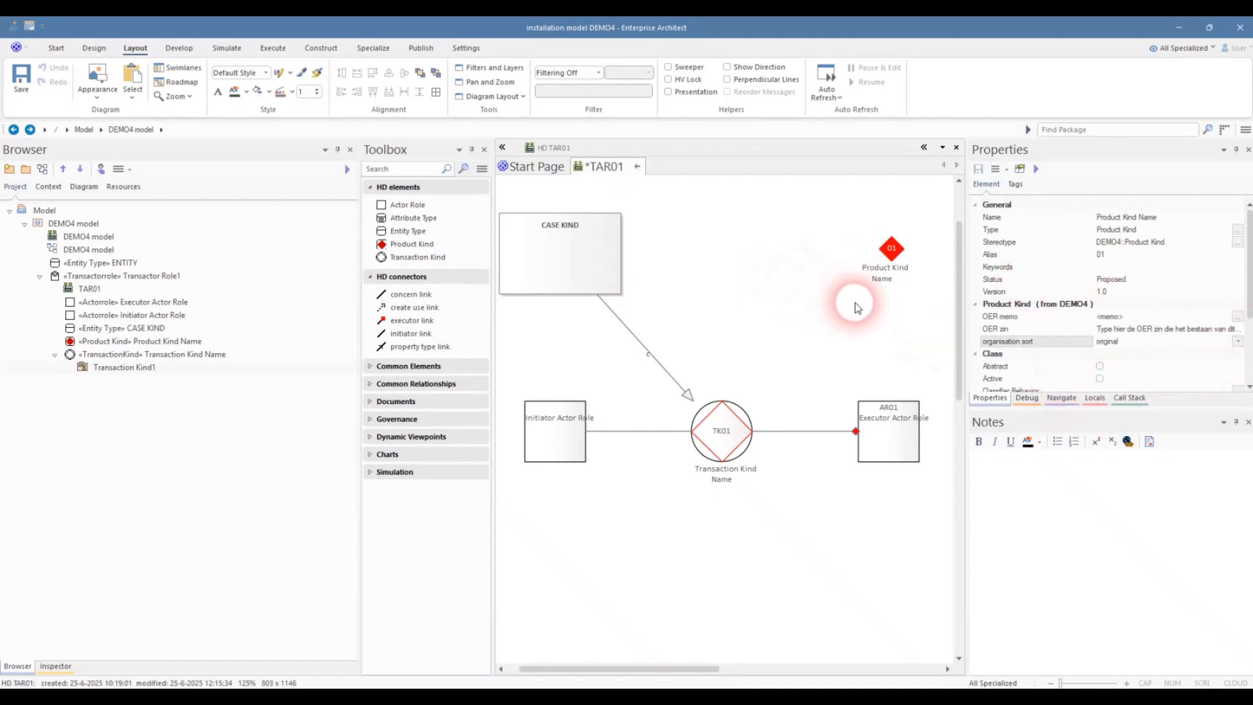
- Connect the Product Kind to CASE KIND with a level link, keeping it above the Executor Actor Role, and save the diagram
click(886, 253)
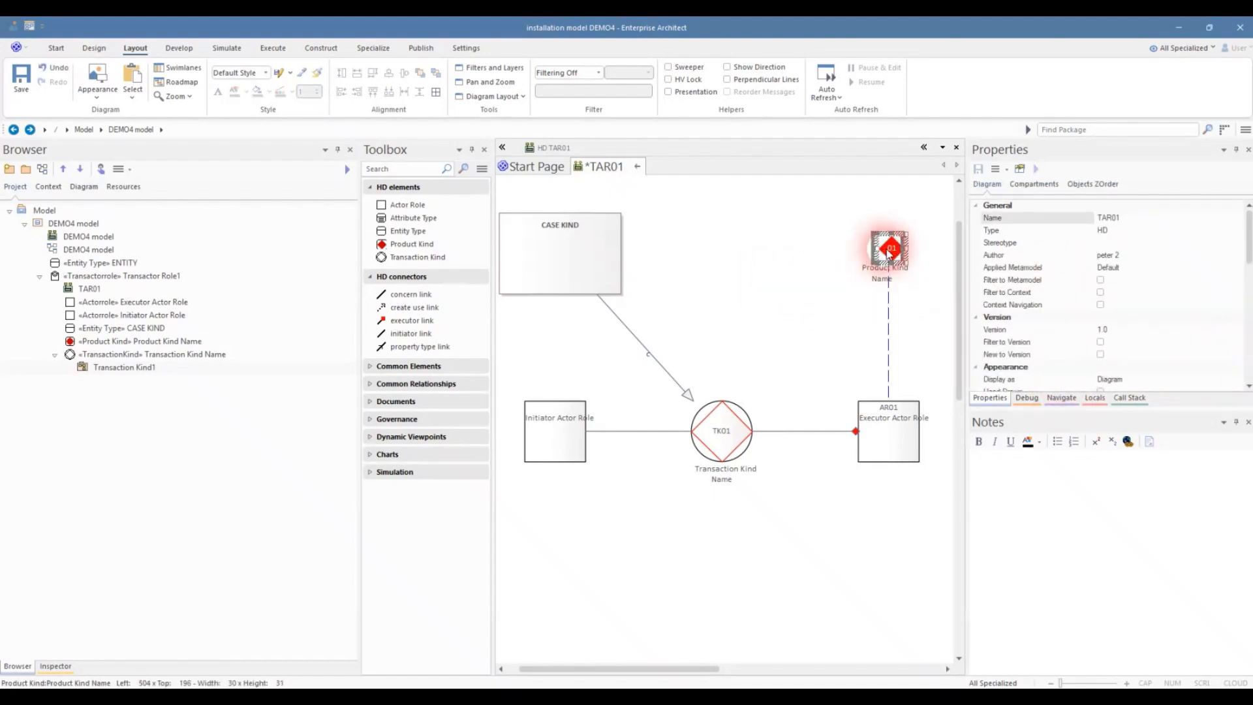
click(742, 300)
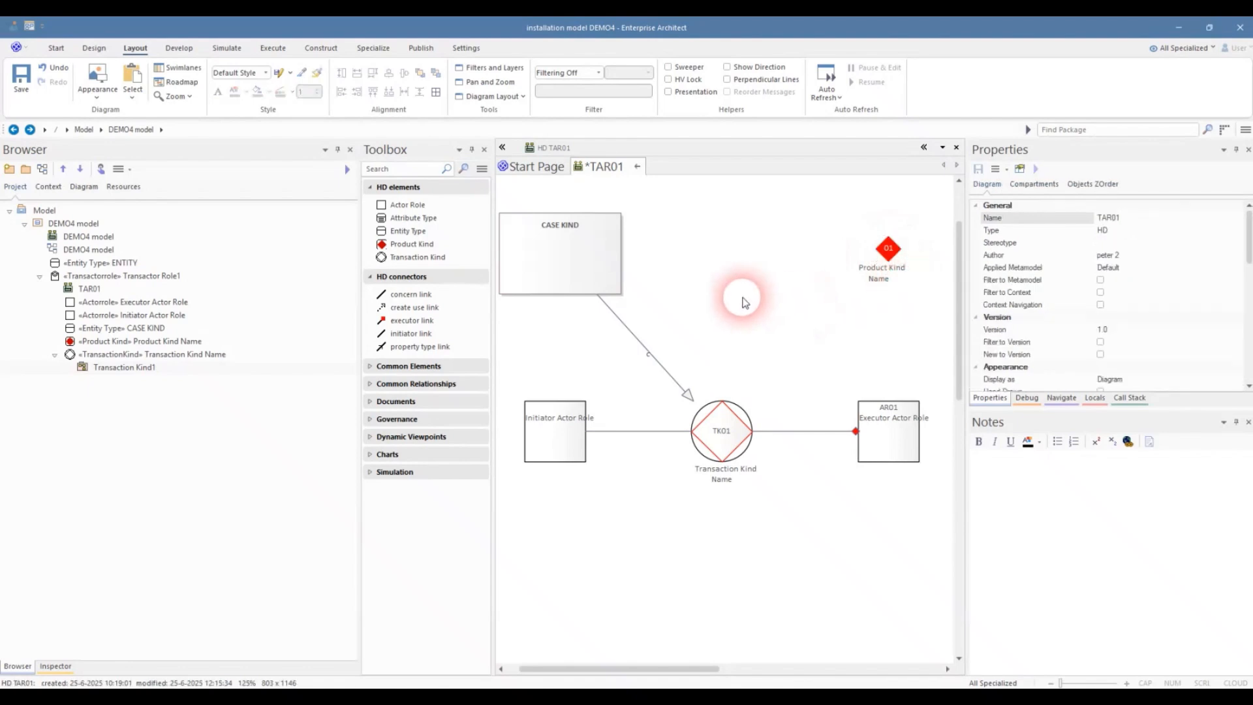
click(898, 250)
drag(916, 239, 573, 246)
click(587, 256)
drag(897, 250, 898, 256)
click(722, 395)
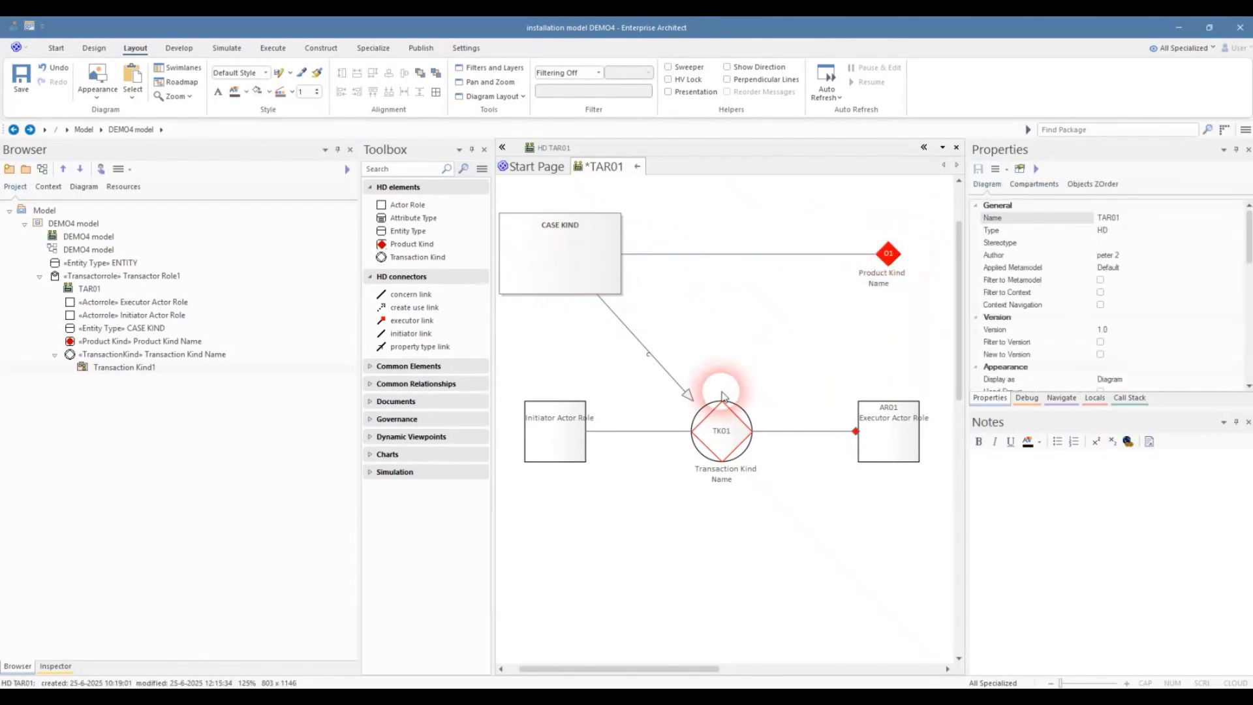
click(20, 78)
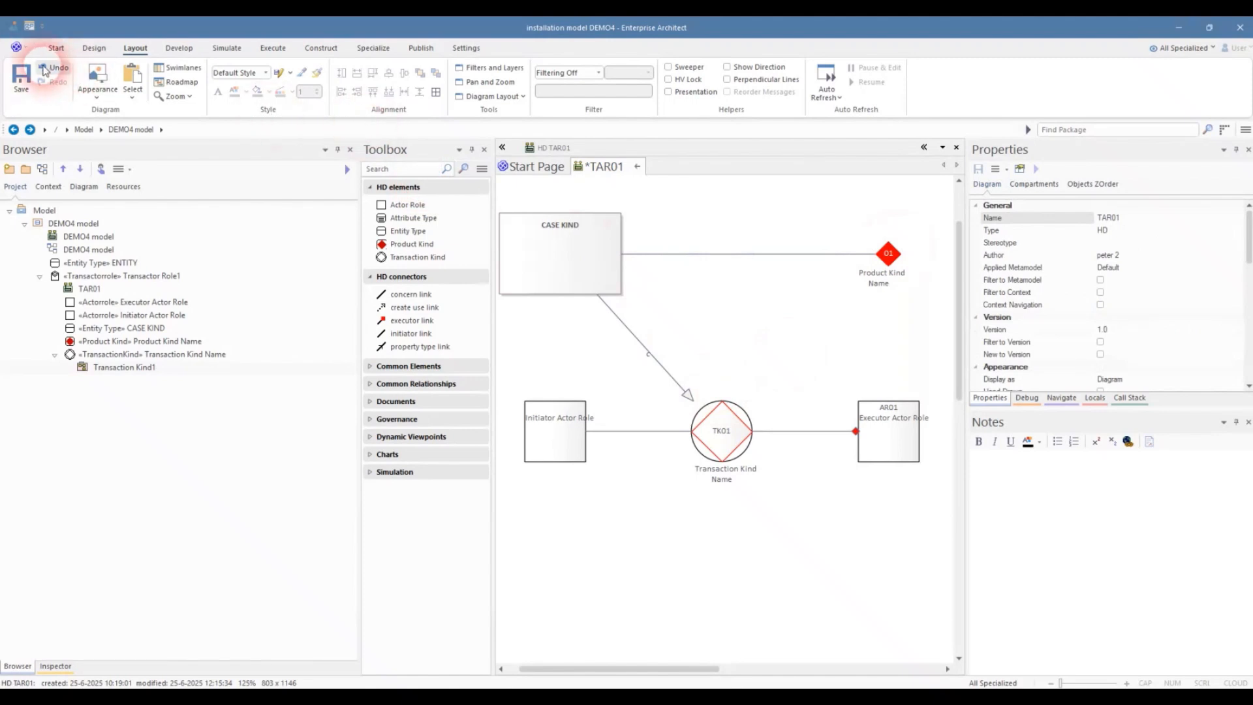
- Open the TPD diagram of the TK01 transaction kind, rename it TK01 and save it
double_click(735, 444)
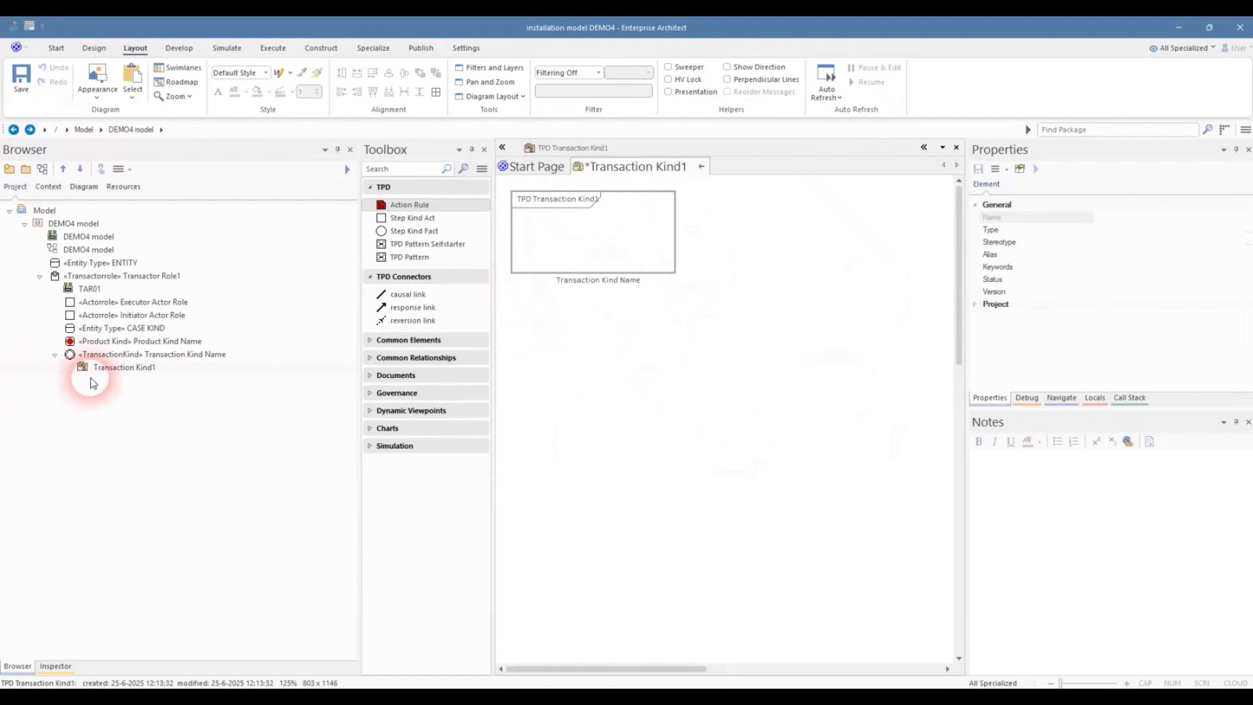
click(107, 359)
click(107, 367)
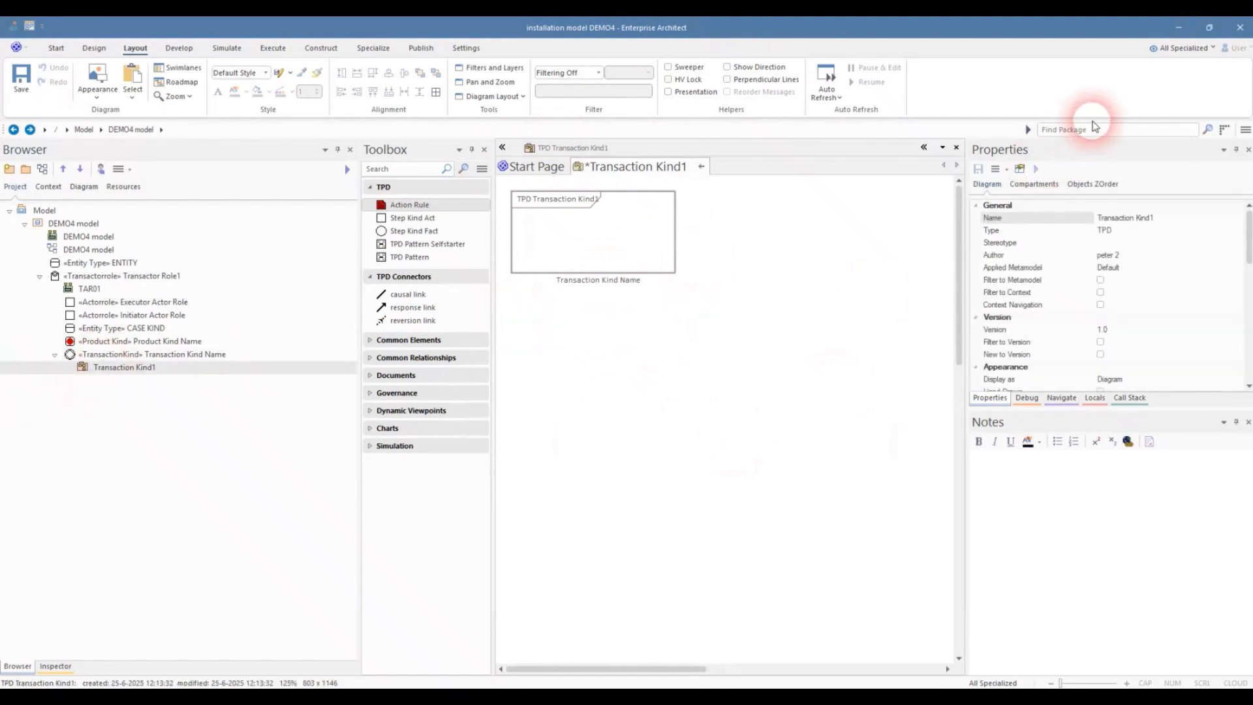
click(1162, 218)
text(TK01)
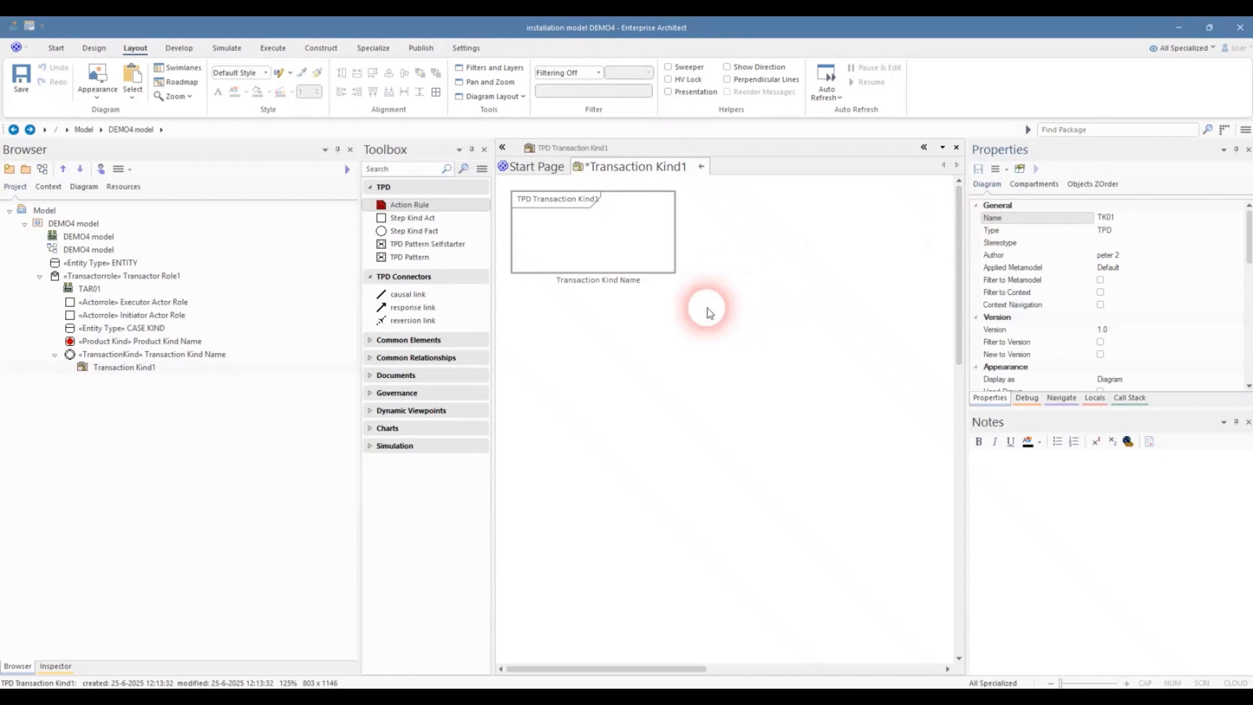
key(Return)
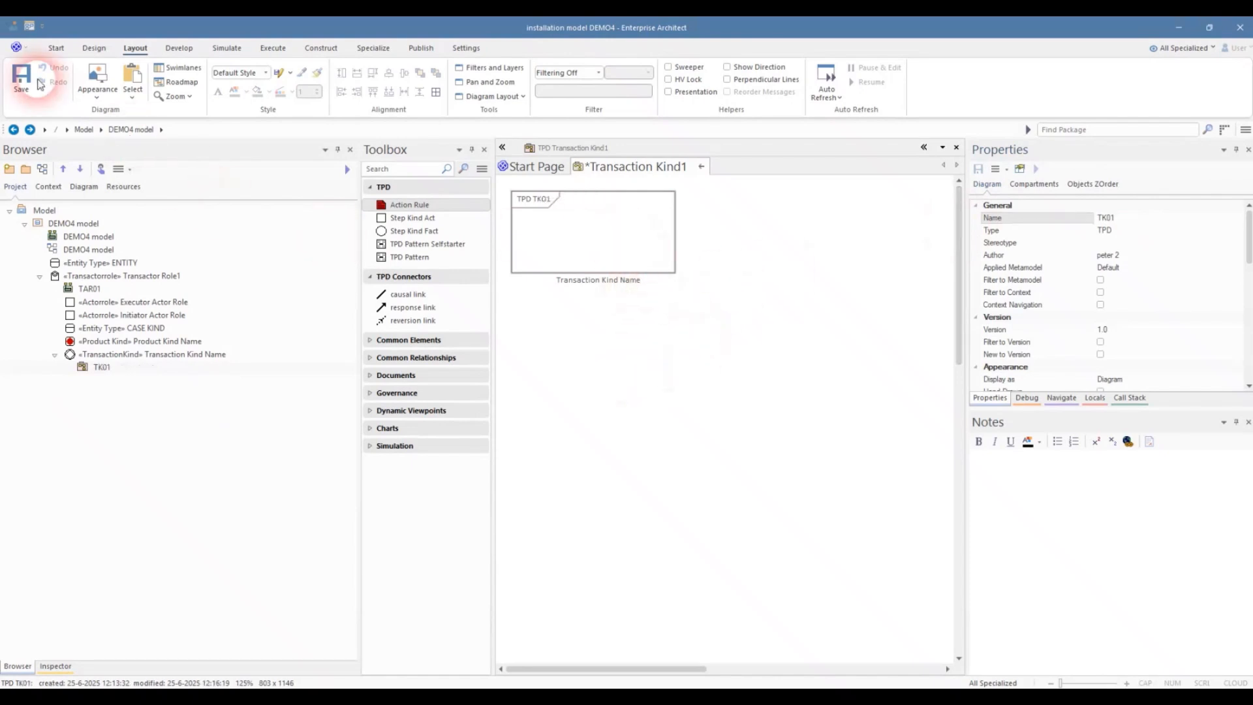
click(21, 80)
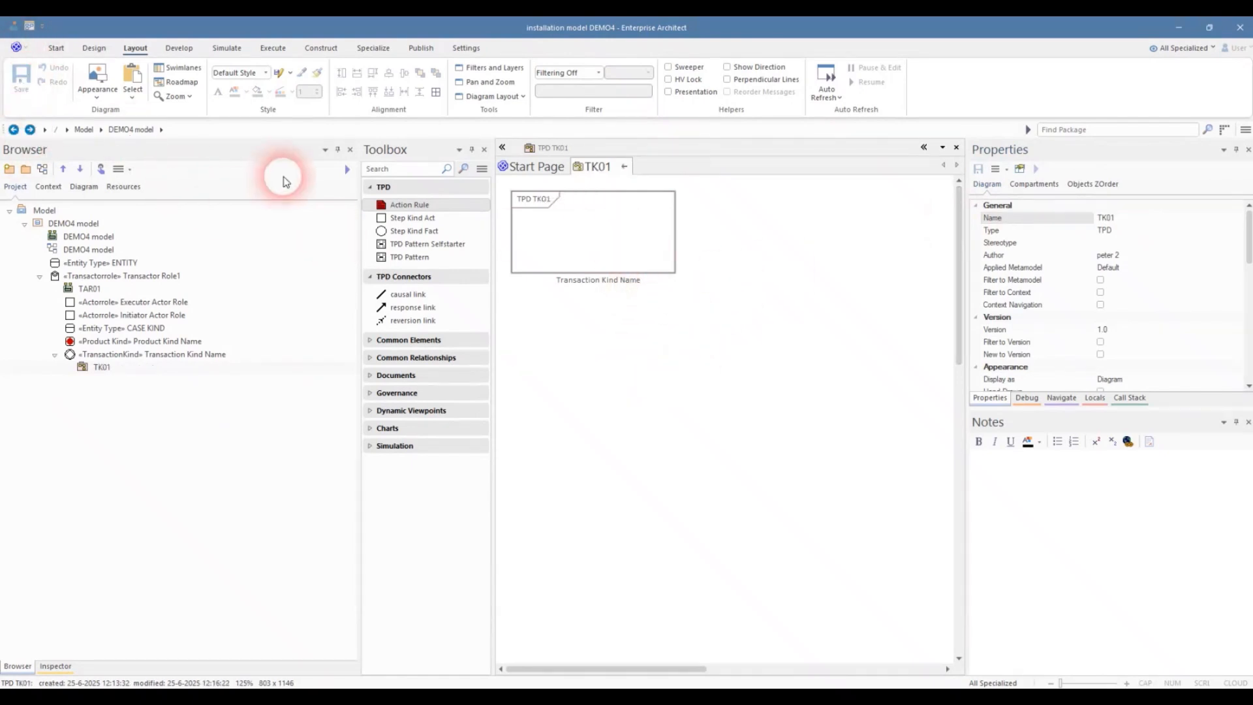
- Insert a TPD Pattern into the TK01 diagram frame and save the diagram
click(409, 256)
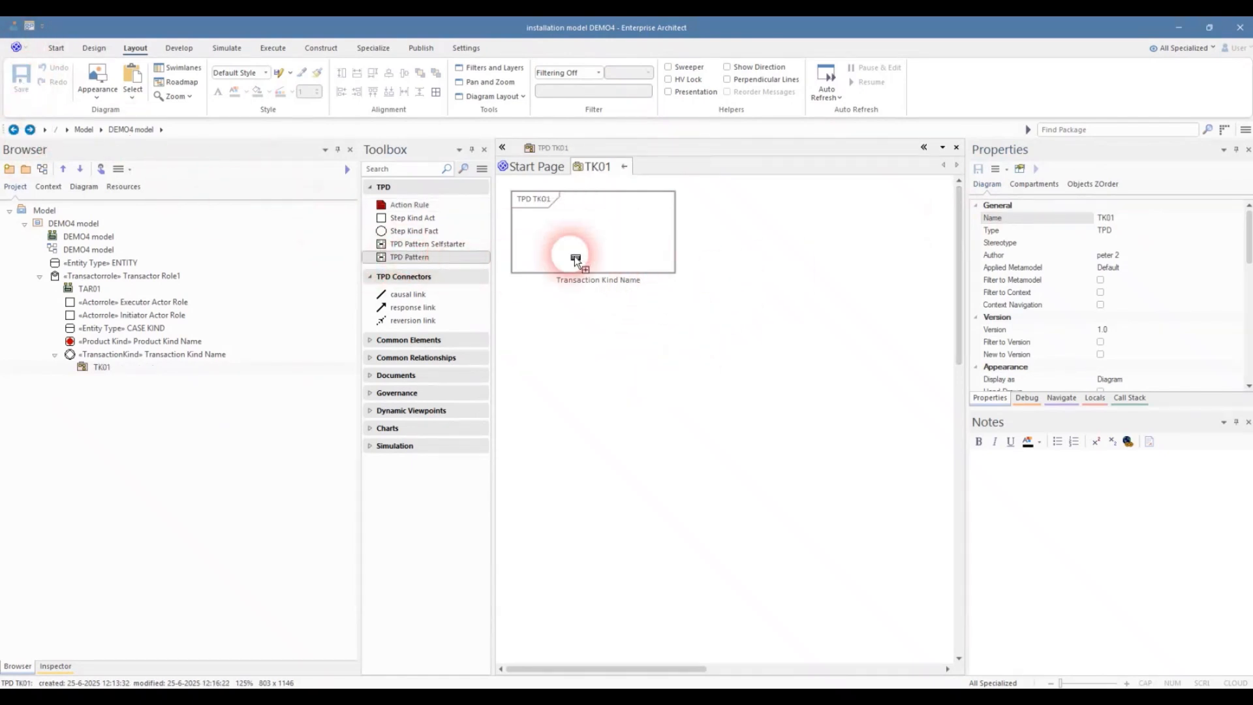
click(548, 233)
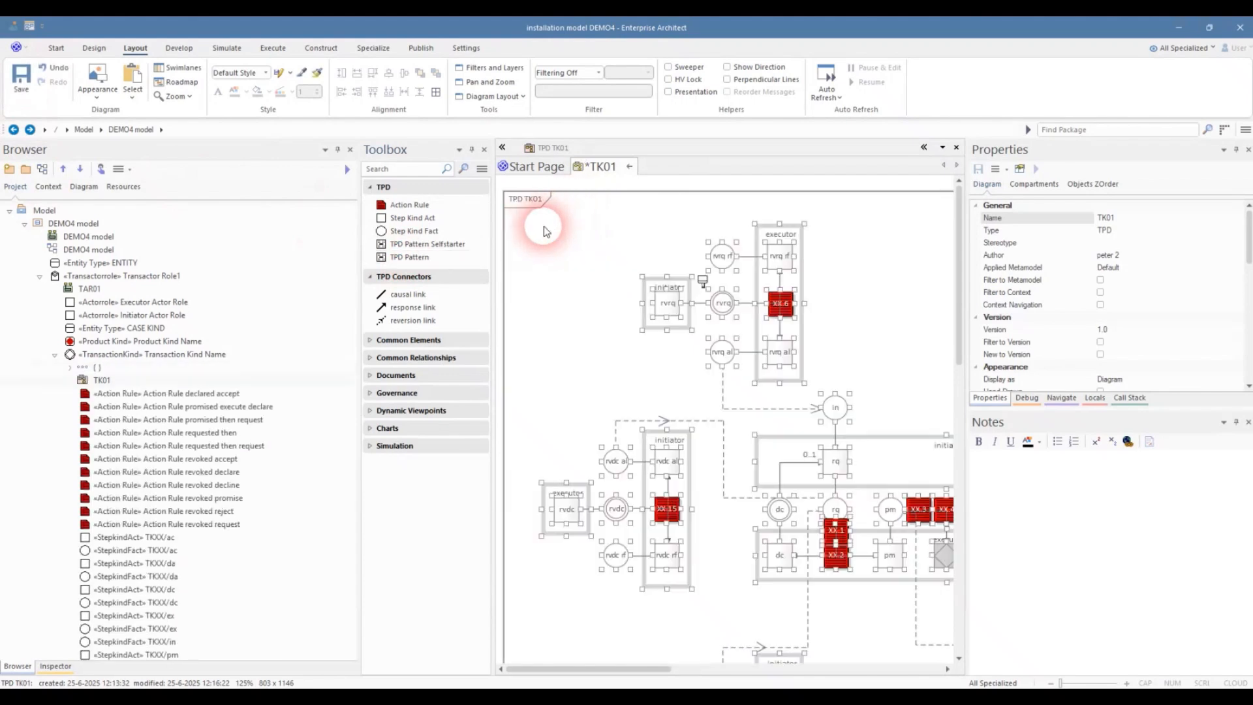
click(606, 187)
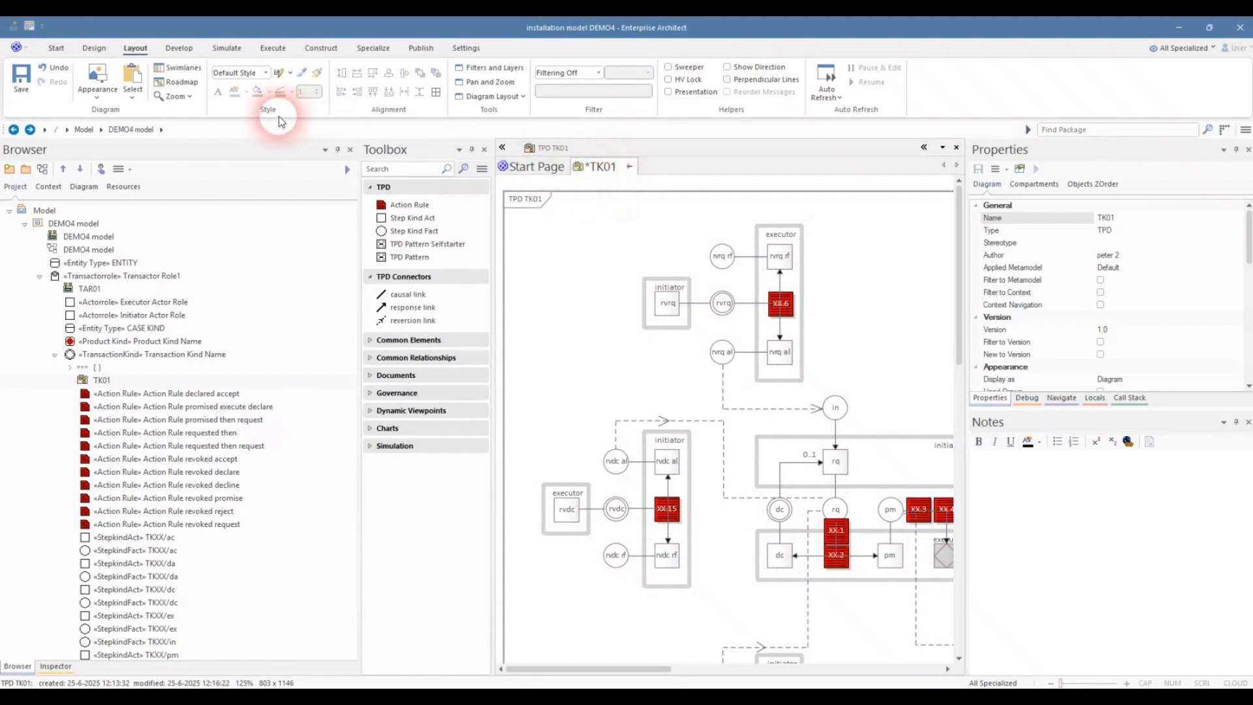
click(17, 81)
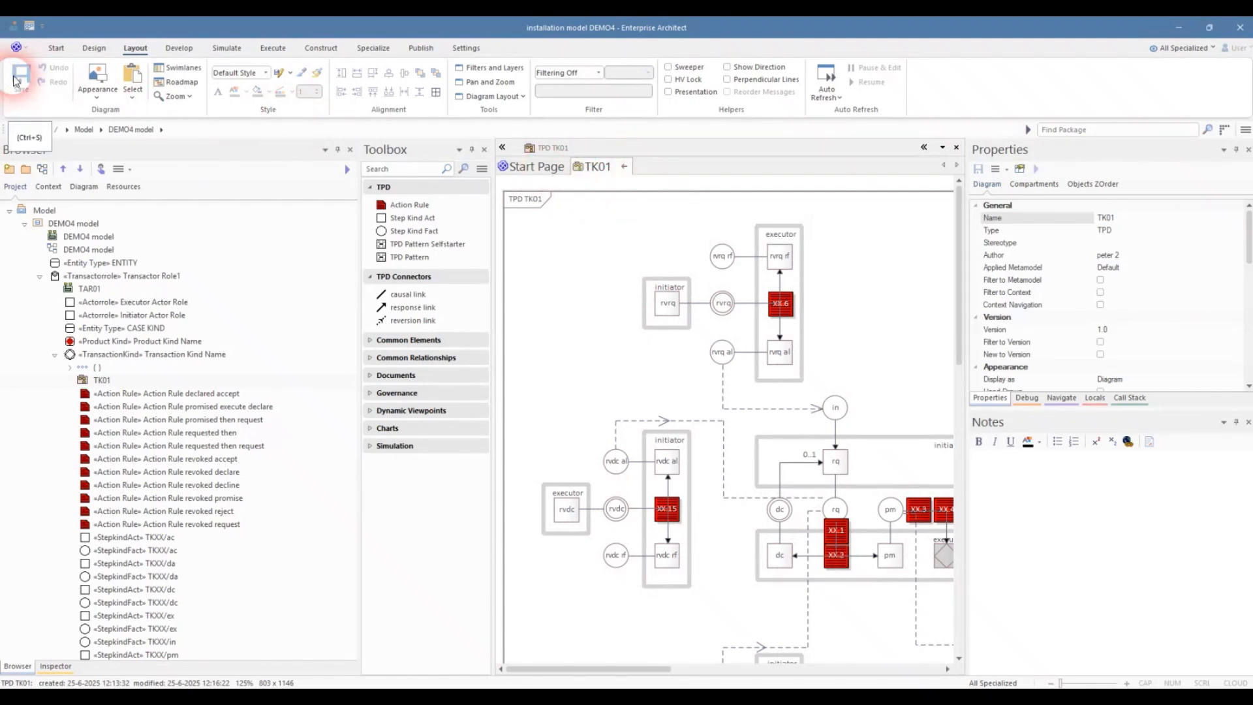
- Run the Rename TPD Elements script on the Transaction Kind with 01 as the new TKid, and close the script output
click(99, 356)
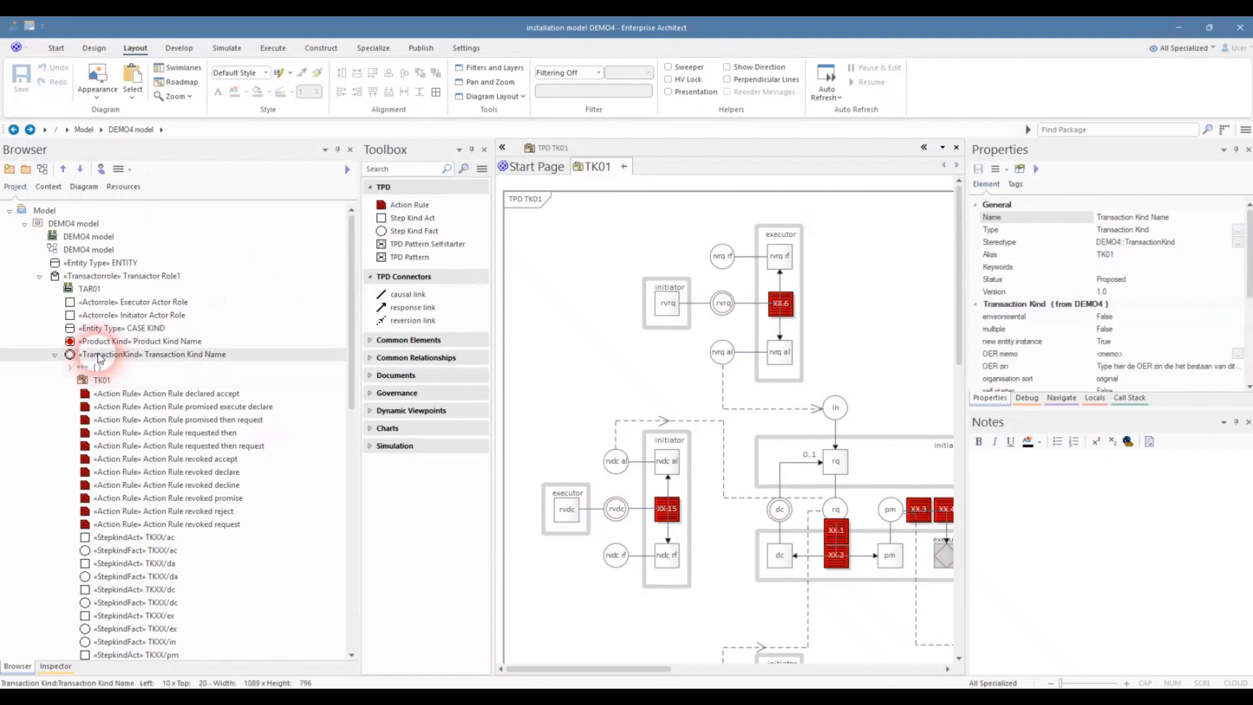
right_click(120, 361)
mouse_move(359, 368)
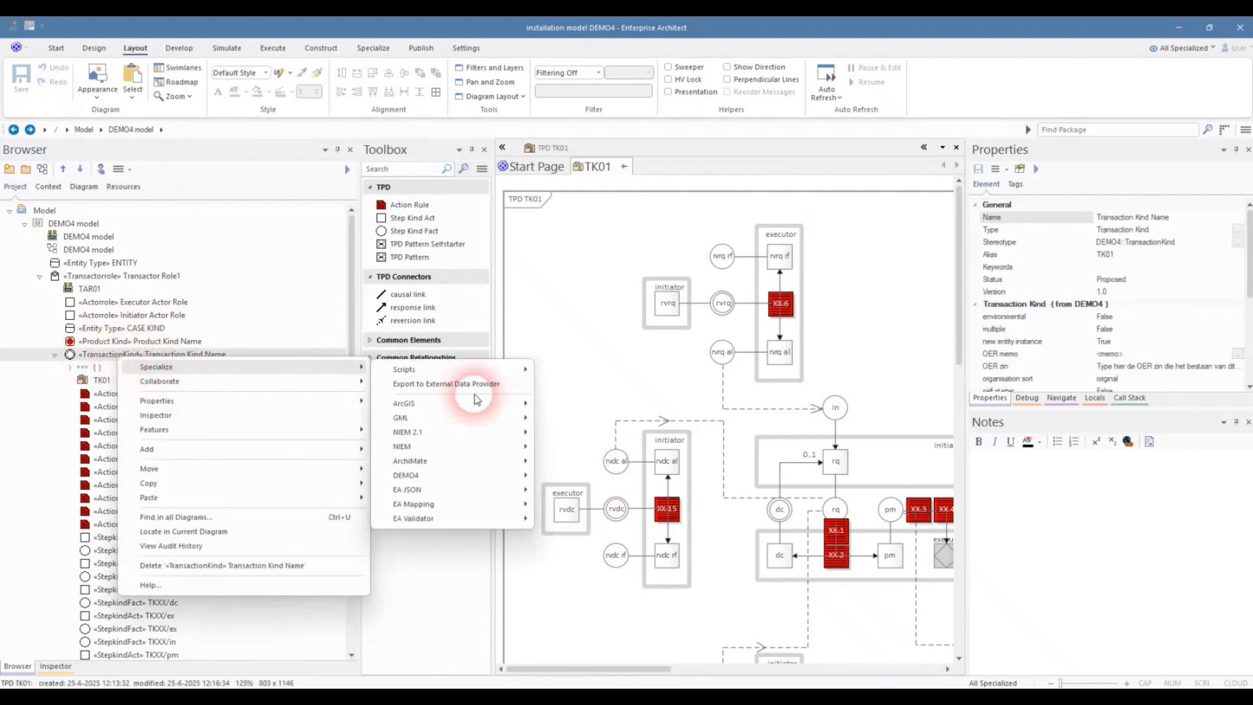
mouse_move(473, 372)
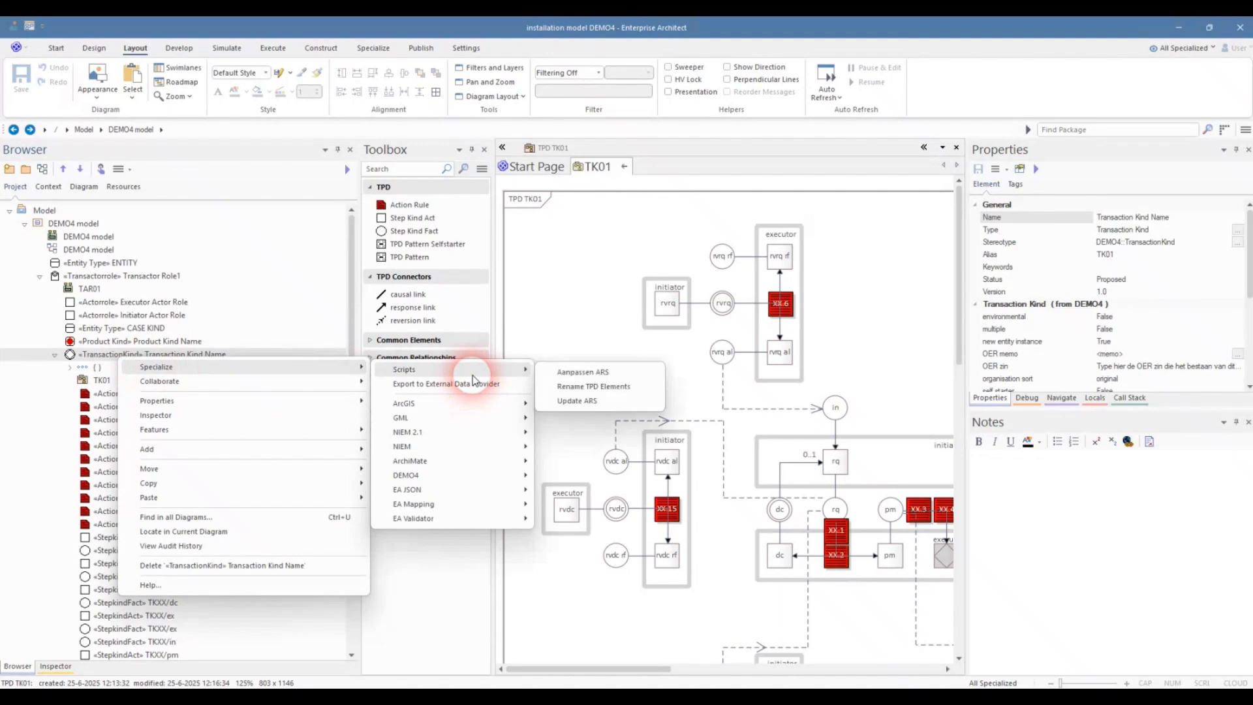
click(615, 387)
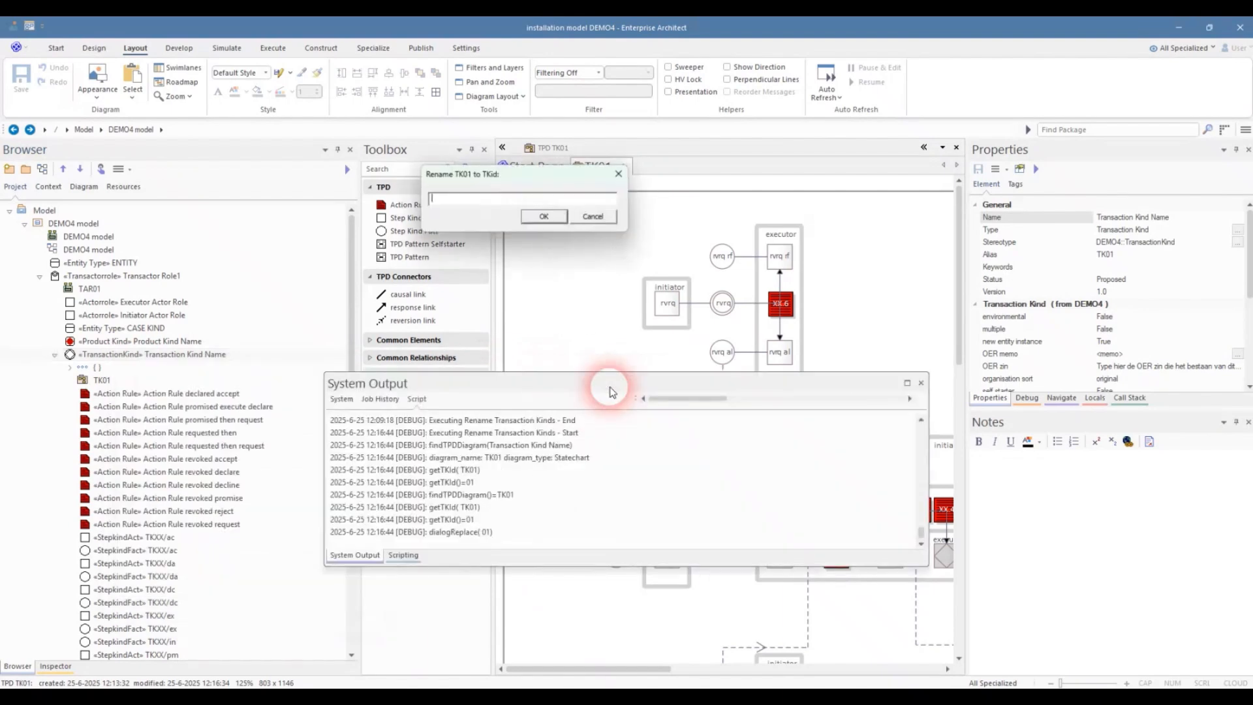
click(468, 201)
text(01)
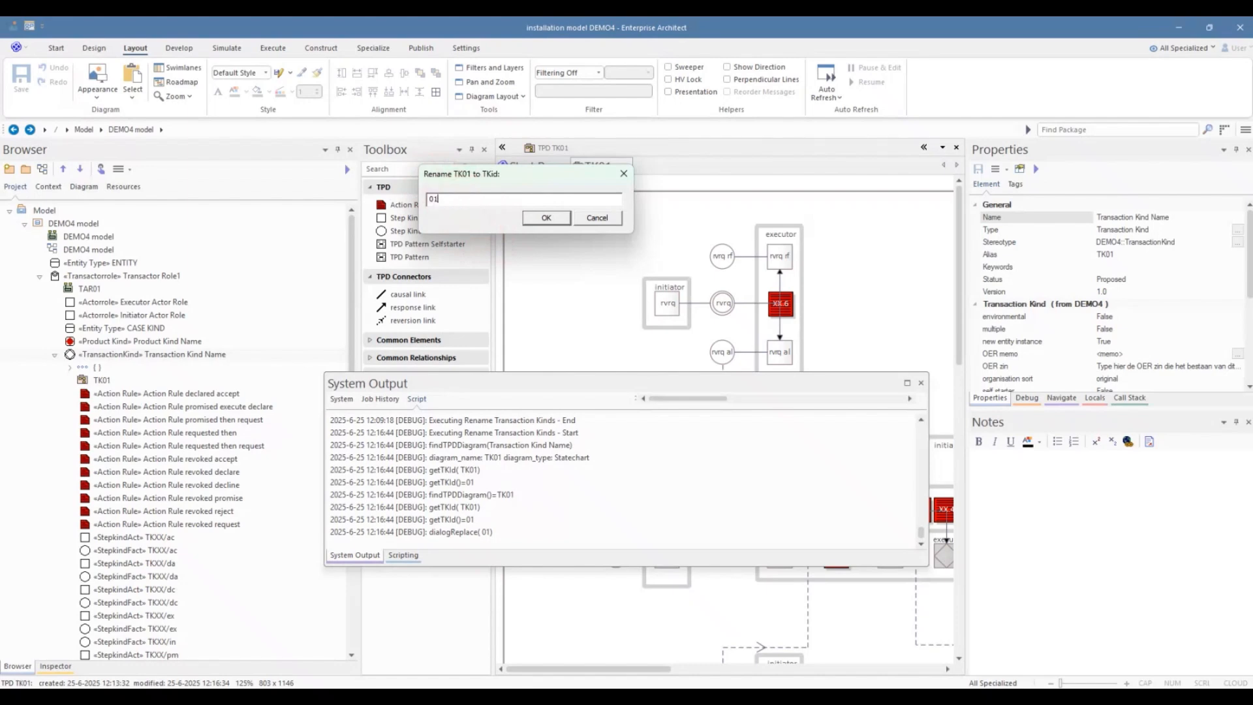
click(551, 215)
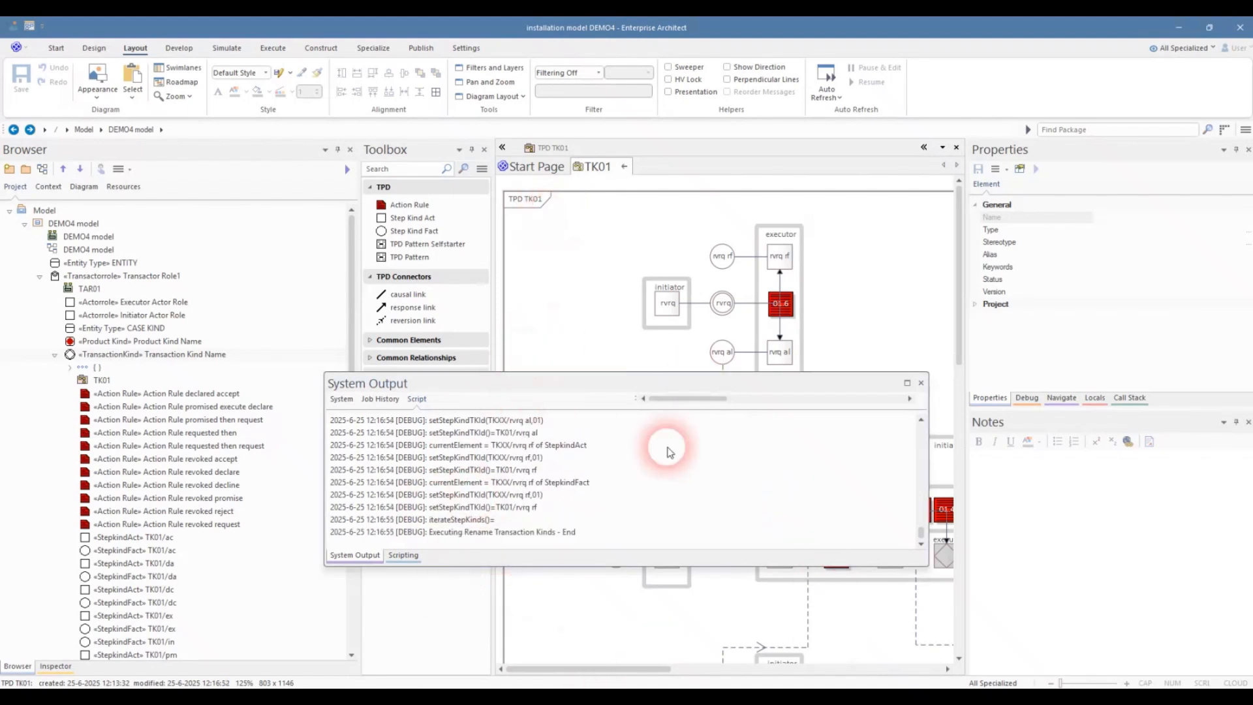
click(921, 383)
click(791, 305)
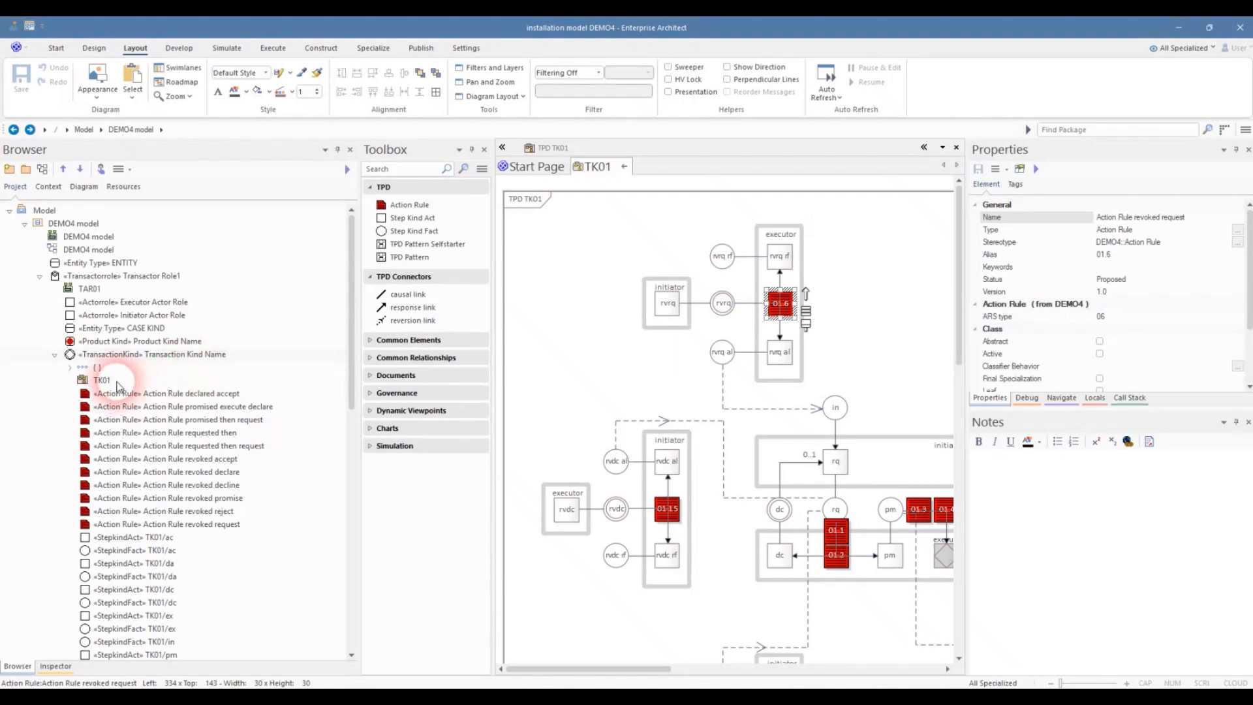
- Run the Update ARS script on the Transaction Kind to generate the action rule specifications
click(88, 381)
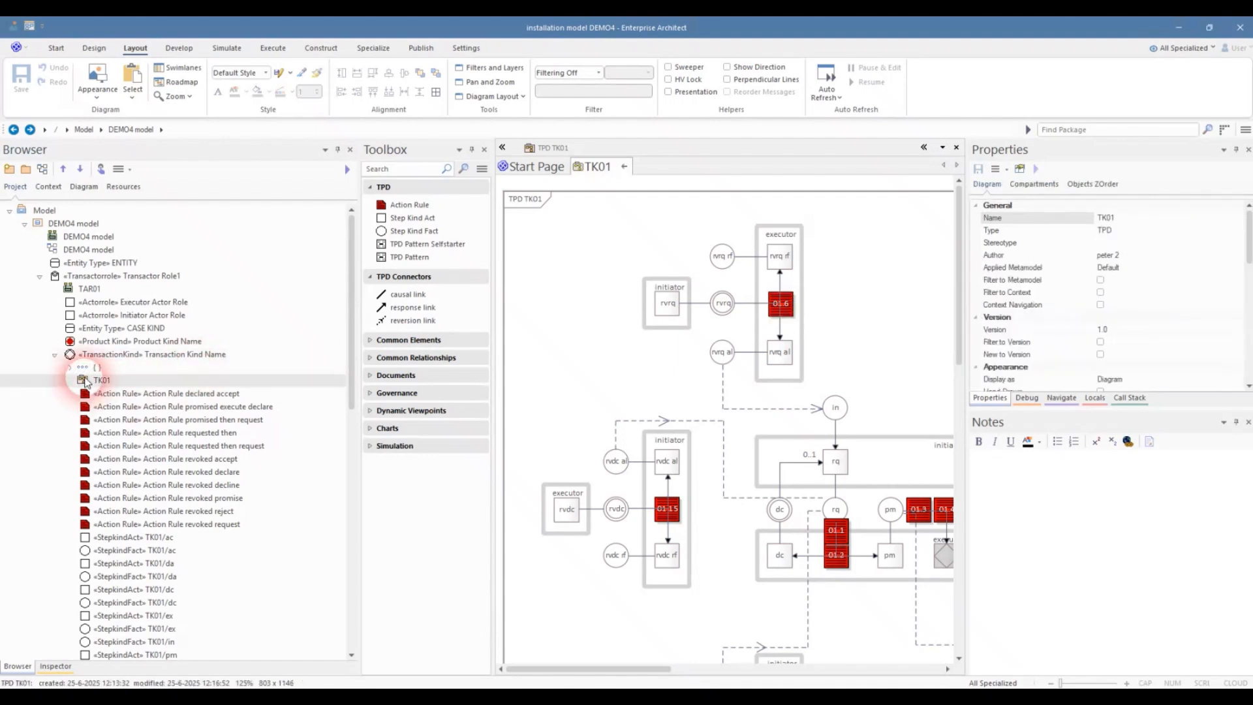
right_click(87, 382)
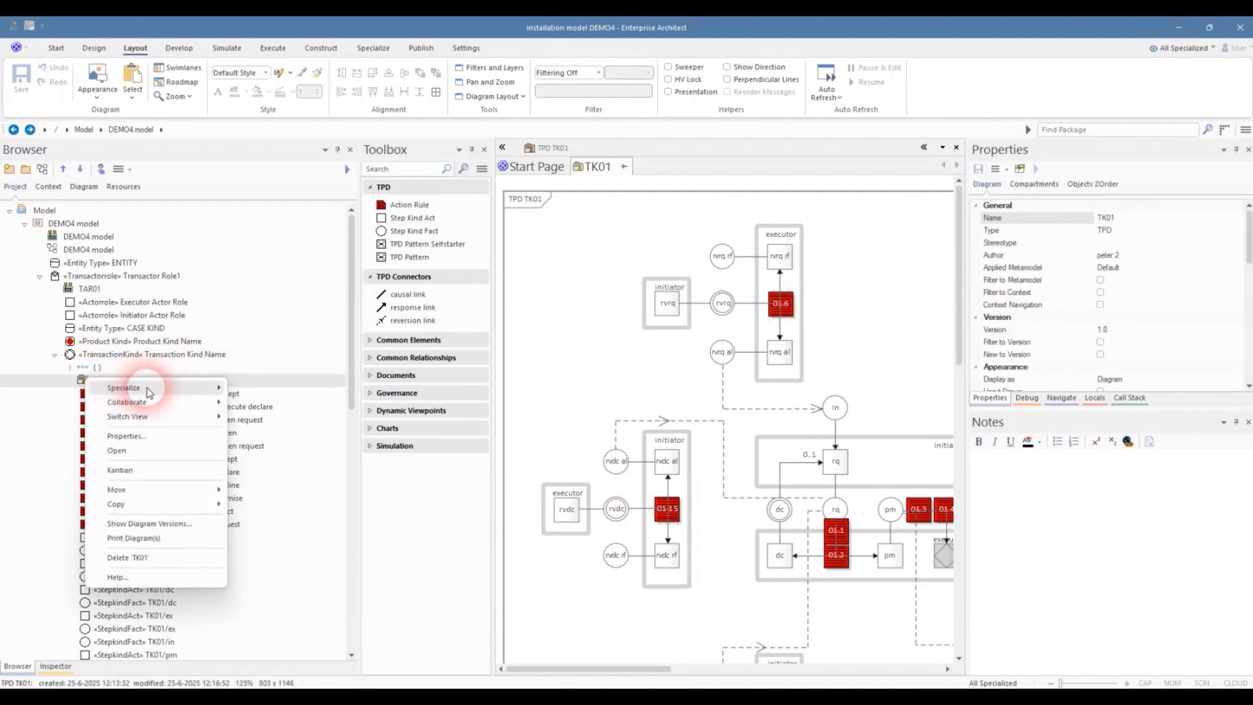
click(132, 355)
right_click(132, 355)
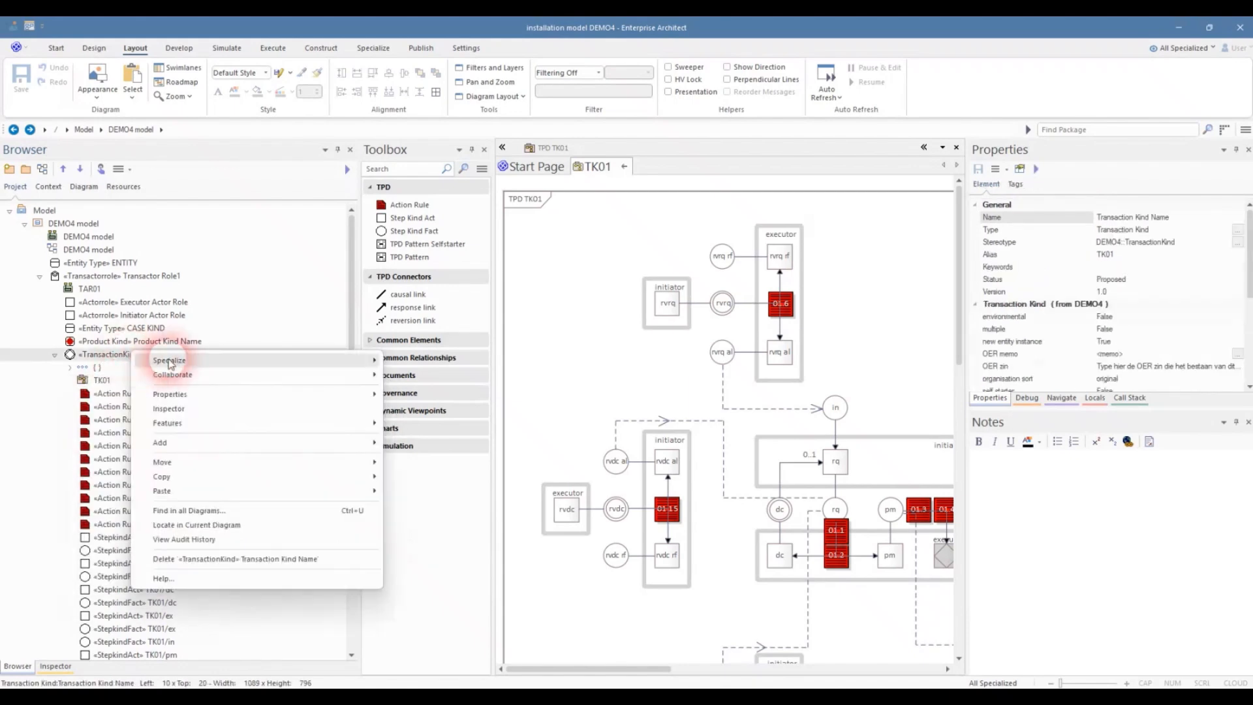
mouse_move(173, 360)
mouse_move(444, 366)
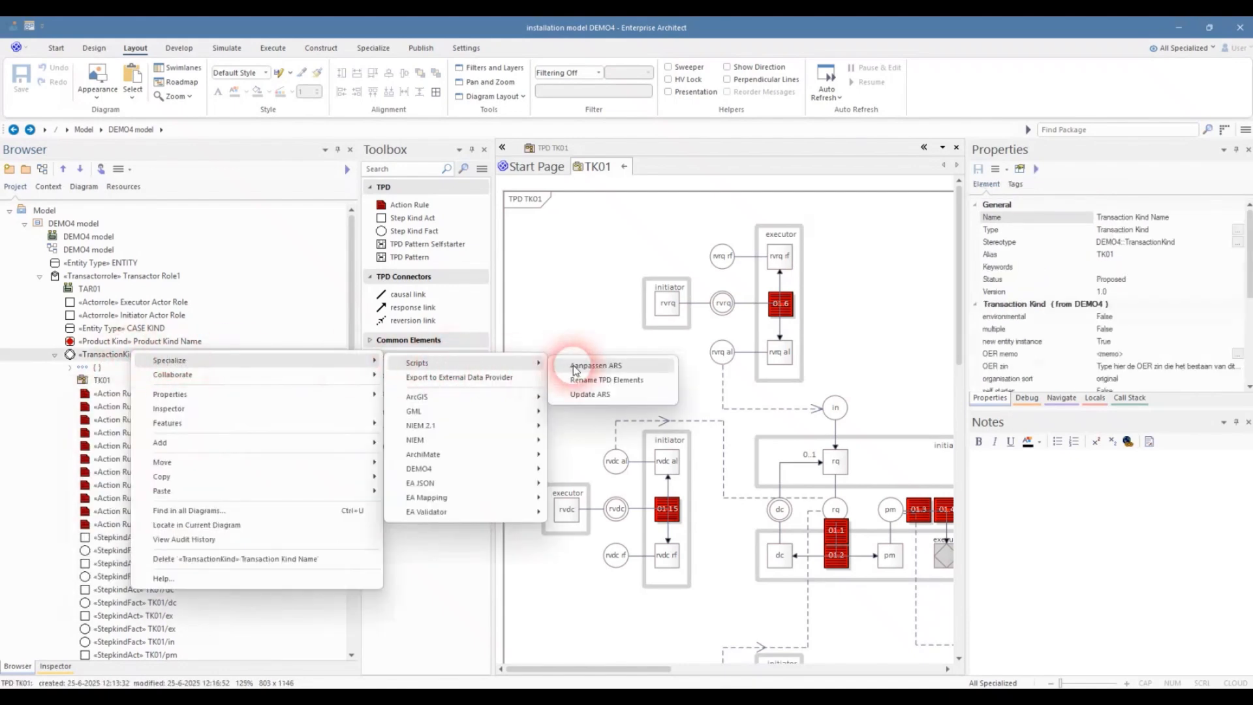
click(592, 396)
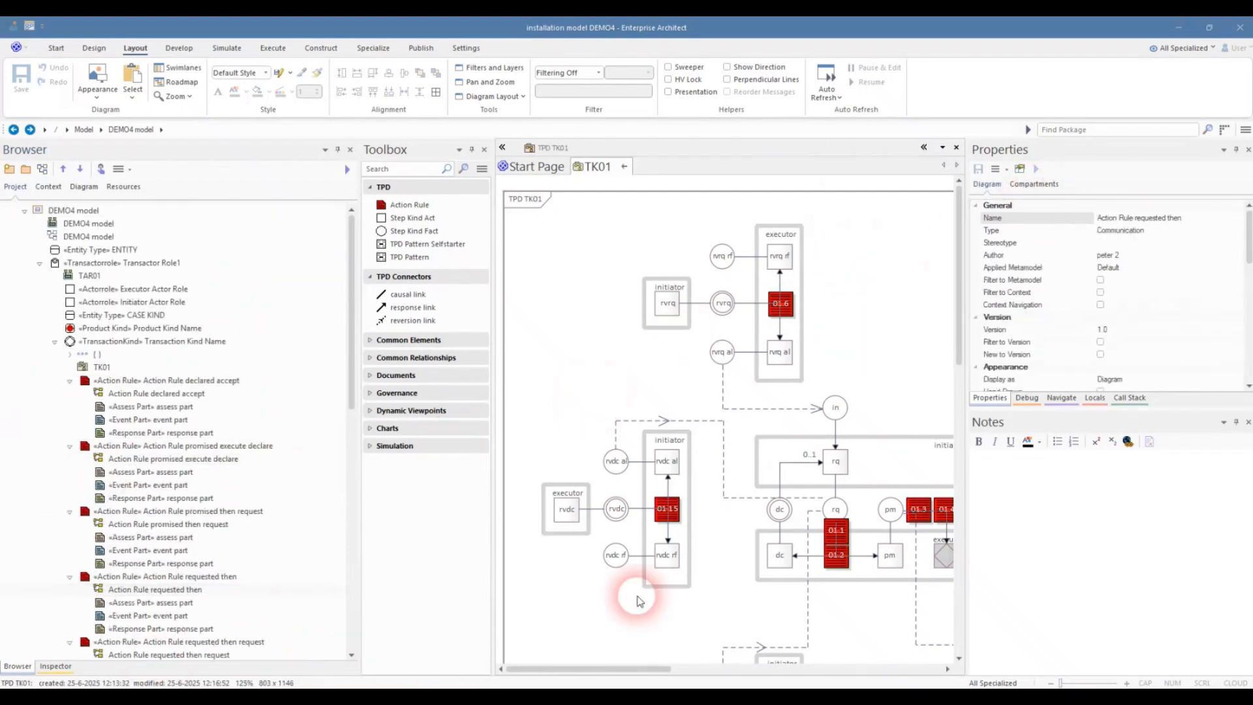
- Open the ARS diagram of action rule 01.1 and hide the element stereotypes and namespace through its diagram properties
click(844, 532)
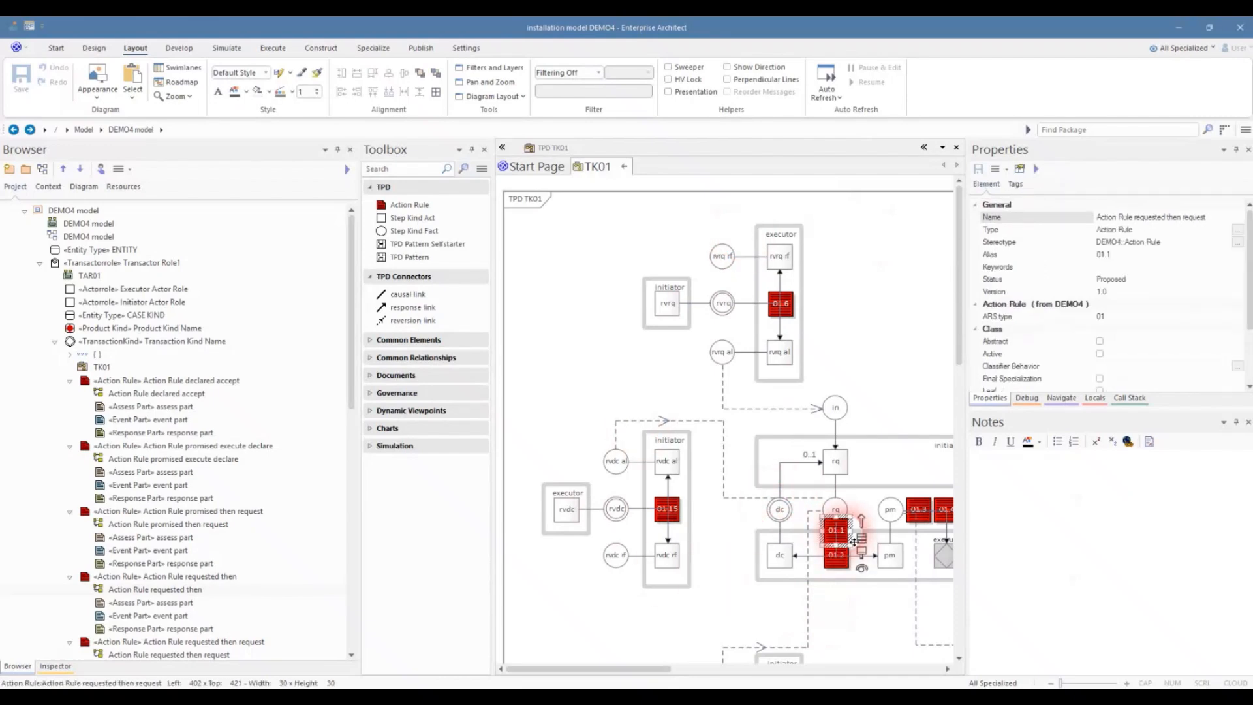
double_click(845, 534)
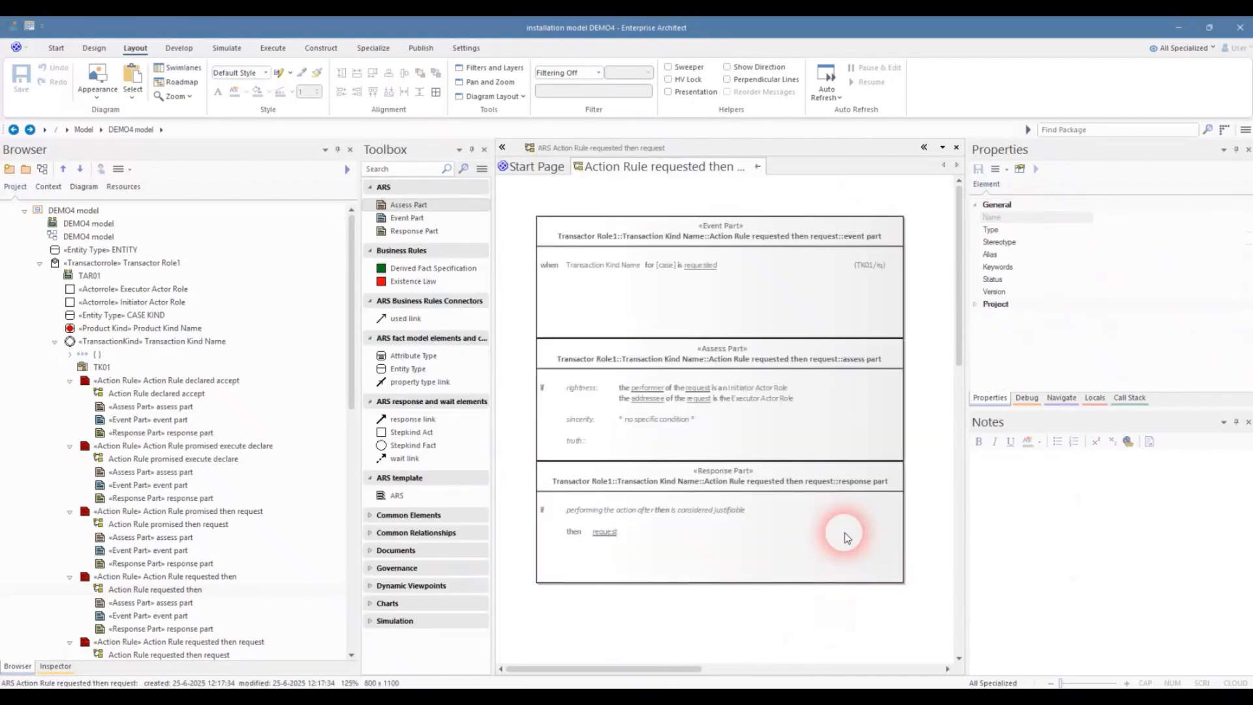
right_click(620, 216)
click(667, 279)
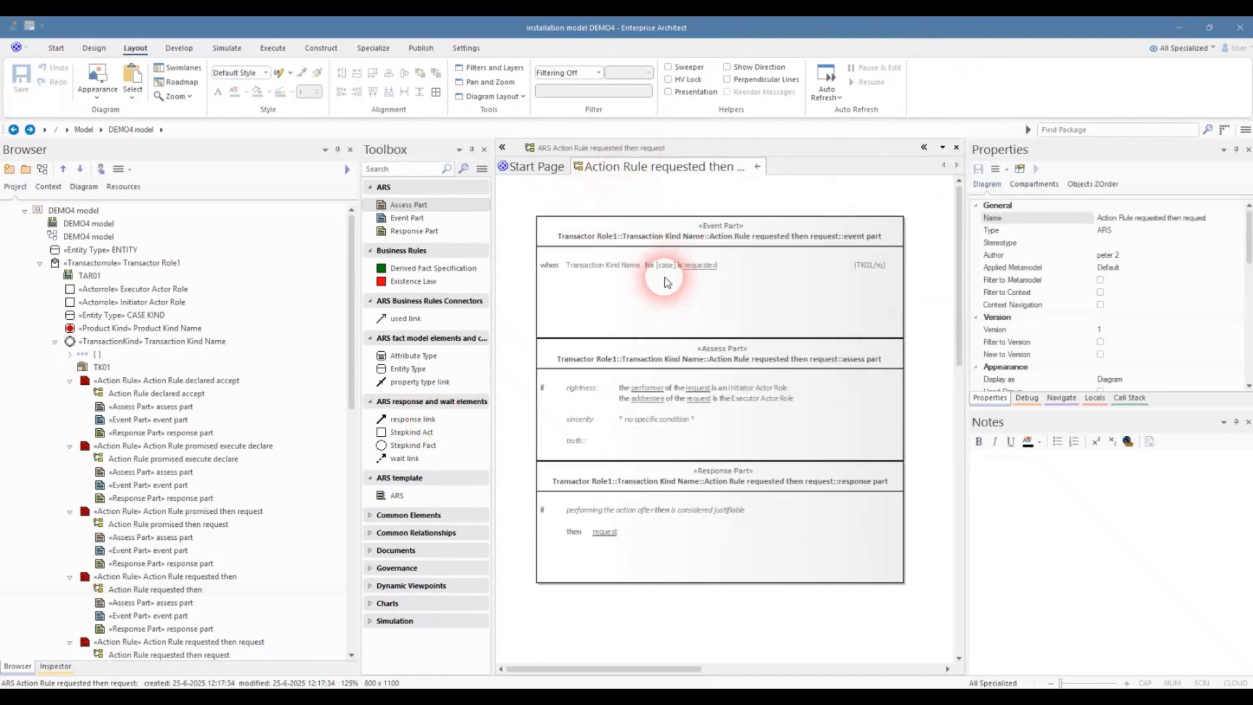
click(520, 251)
click(623, 264)
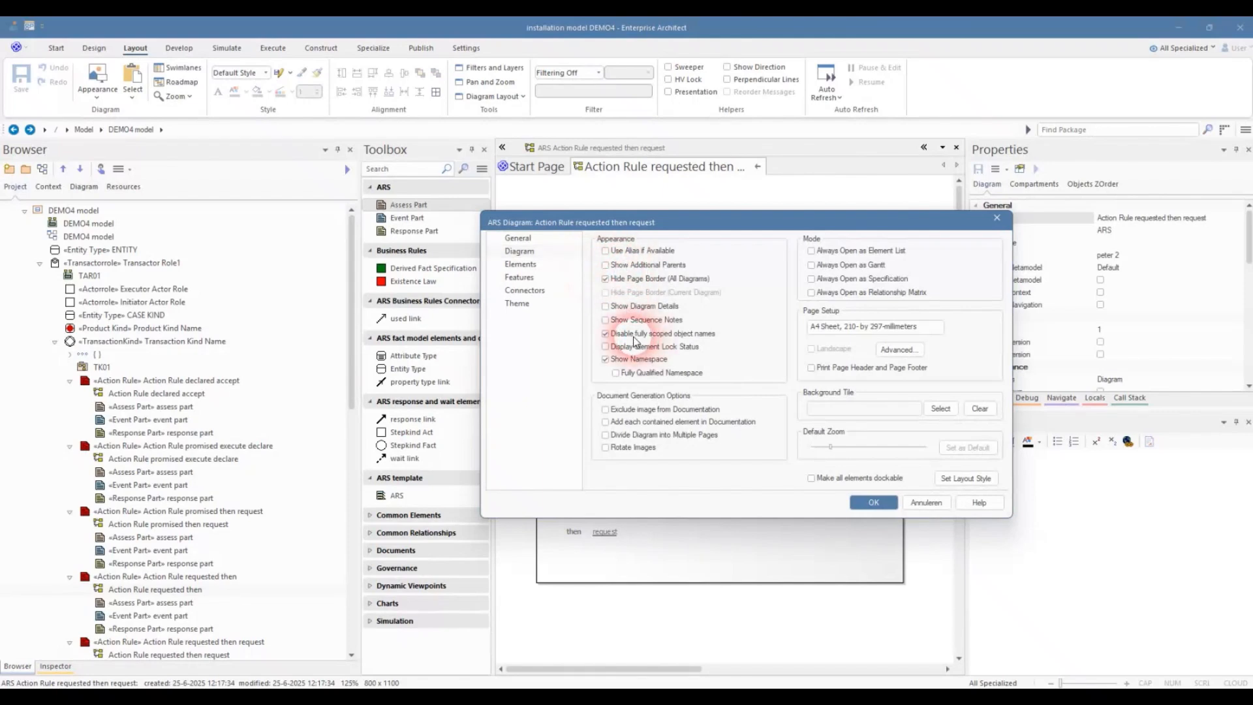
click(520, 264)
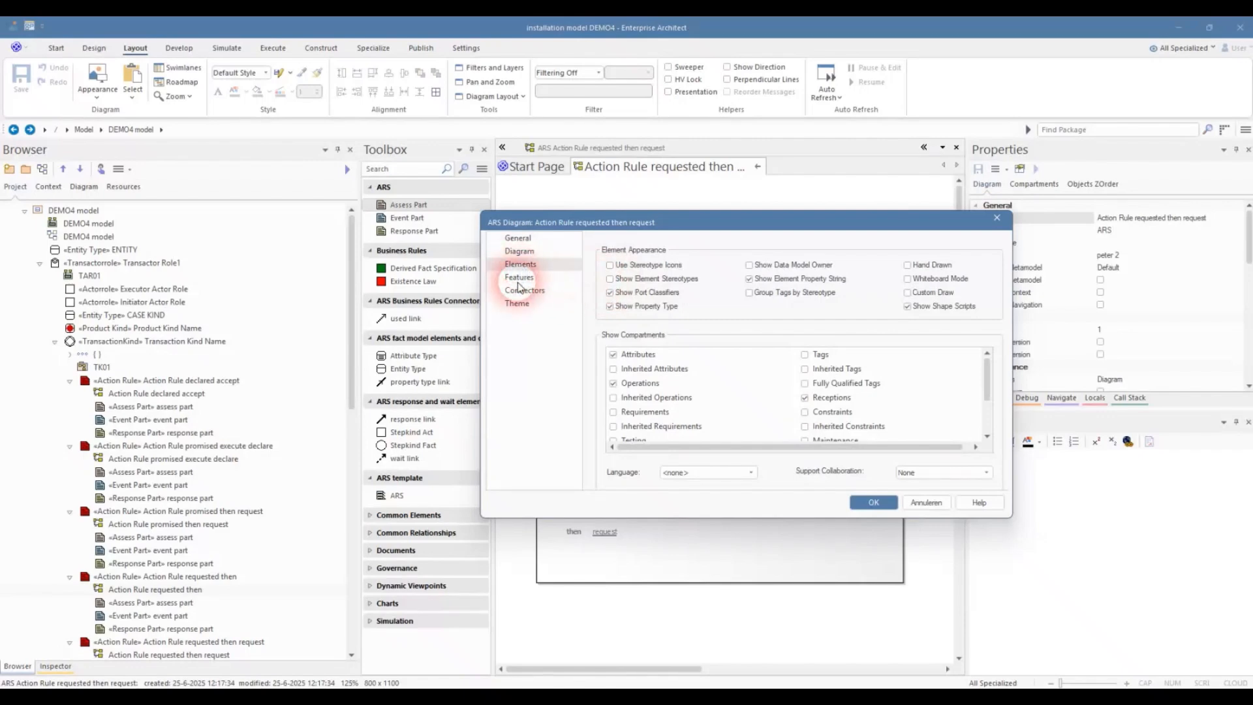
click(519, 279)
click(615, 287)
click(874, 502)
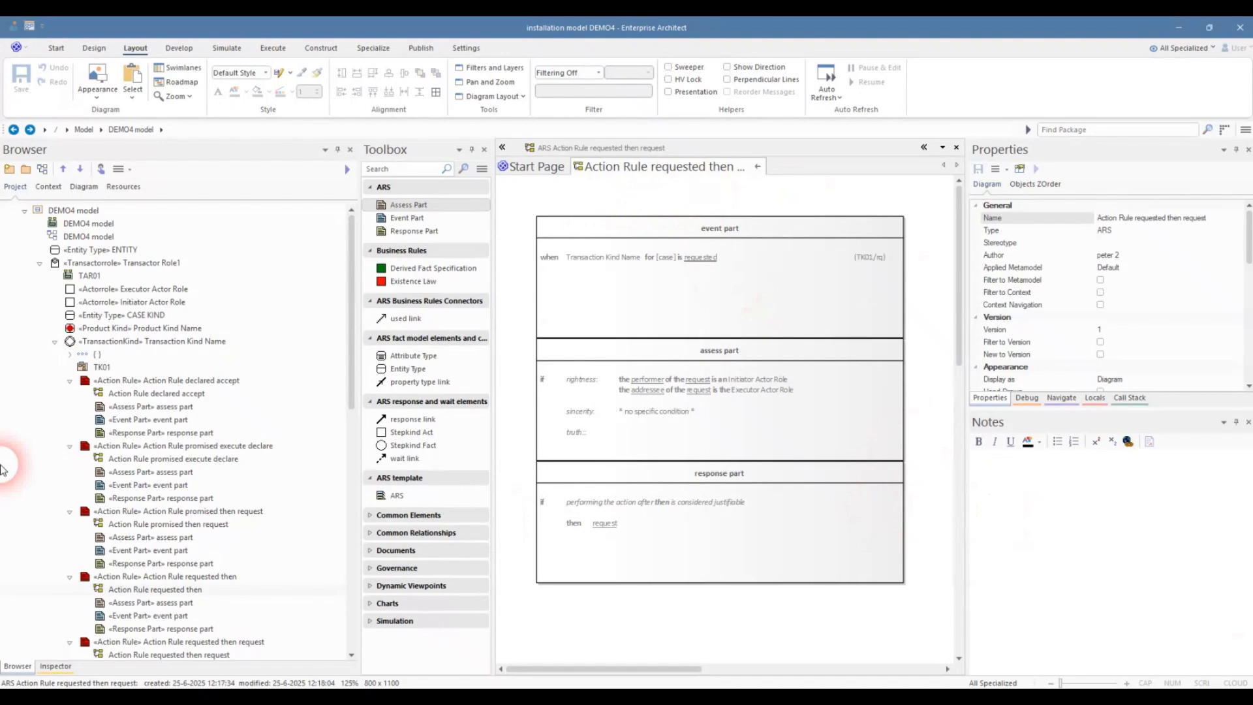
- Run the Clean up DEMO model script on the DEMO4 model package and close the script output
scroll(111, 454, down, 9)
scroll(111, 454, up, 10)
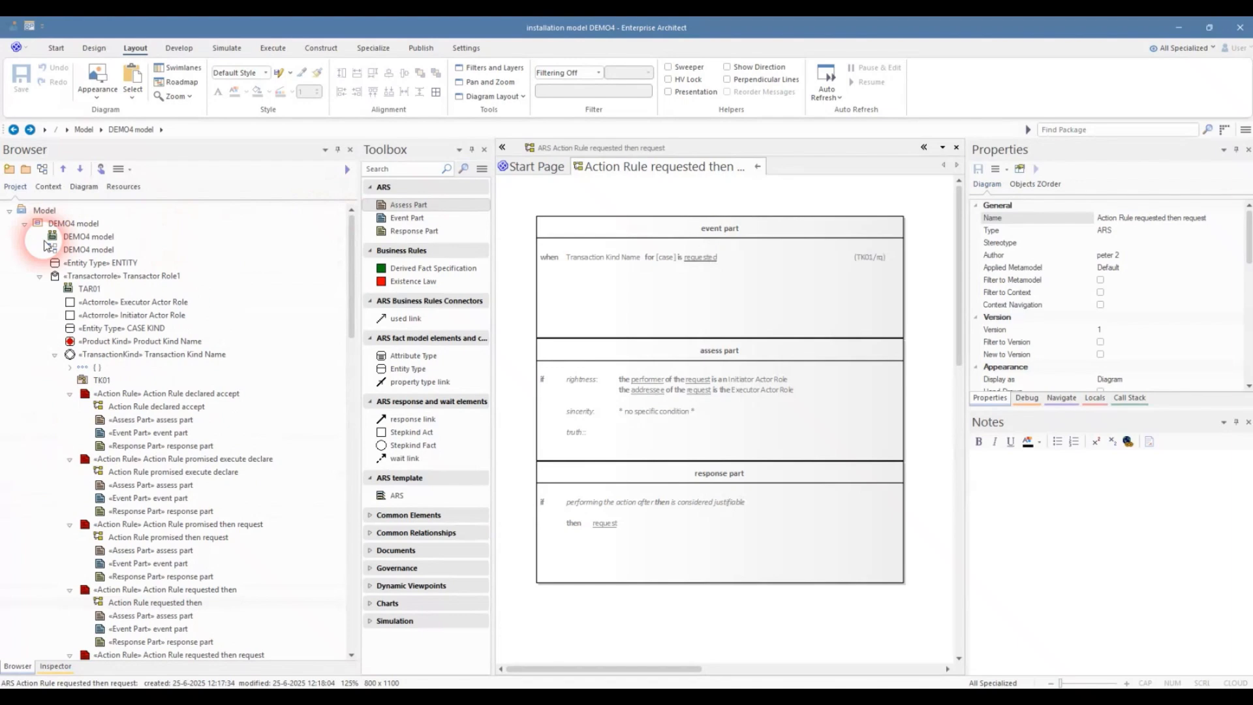
click(76, 225)
right_click(77, 228)
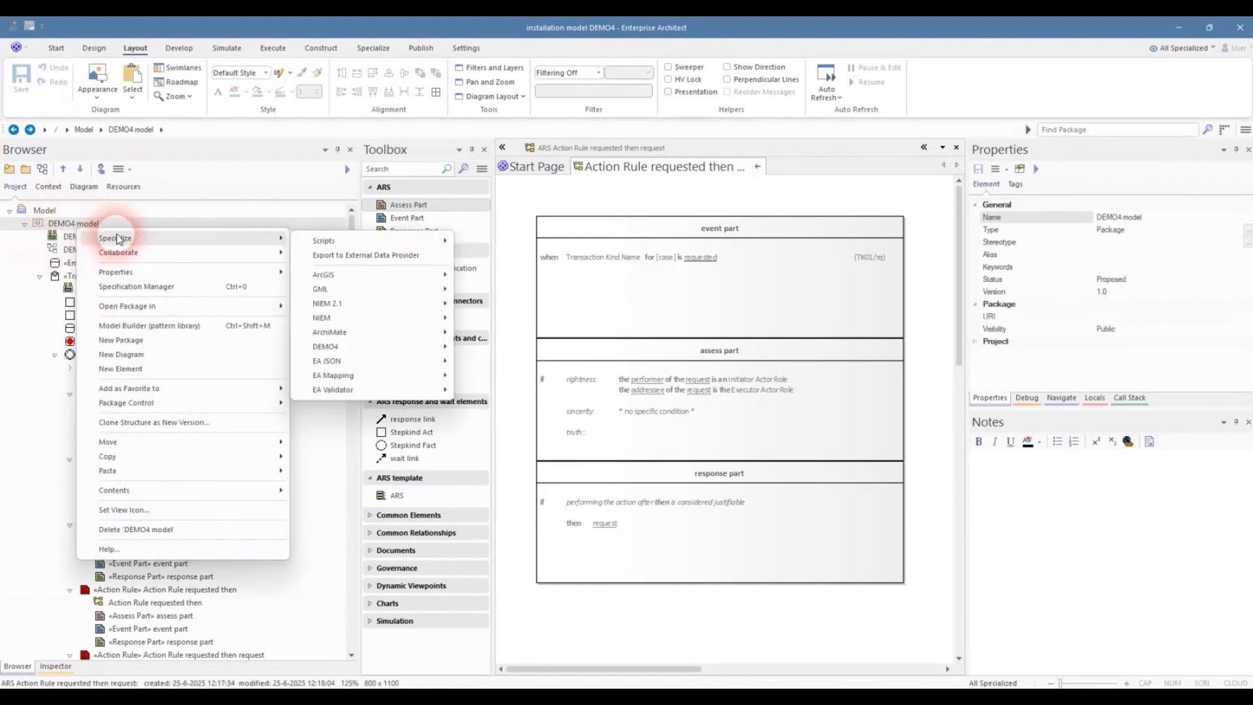
mouse_move(243, 237)
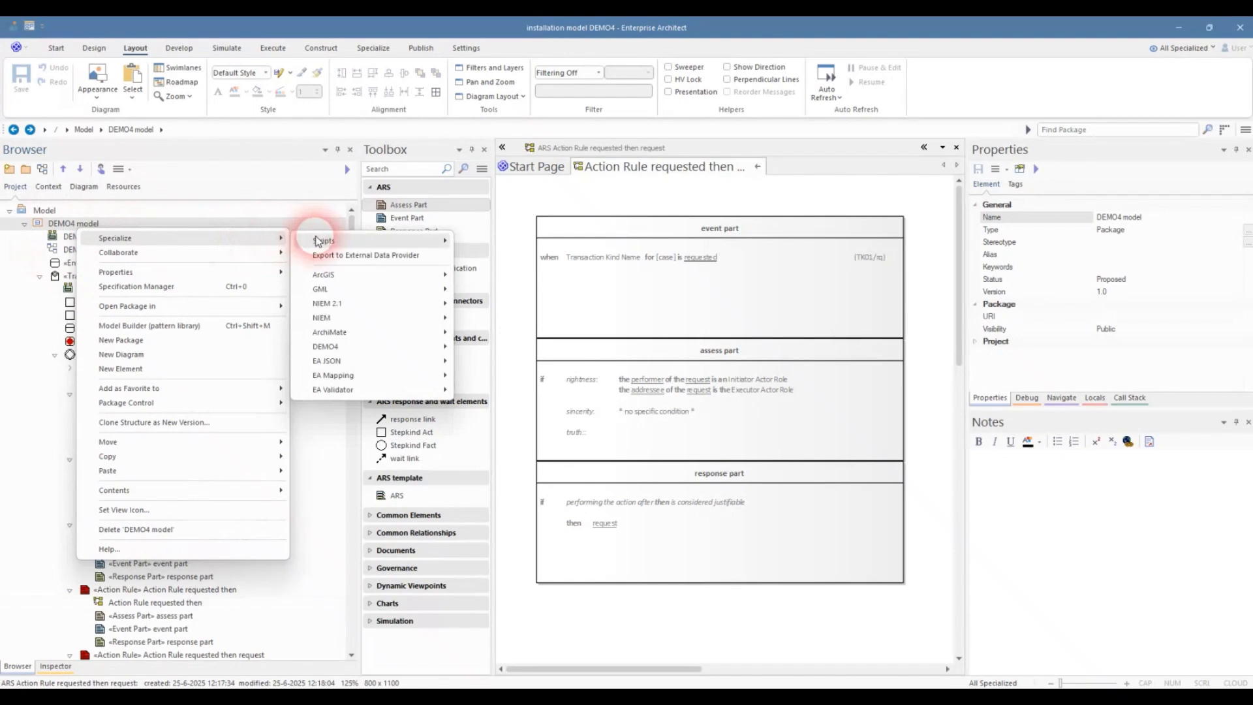
mouse_move(432, 241)
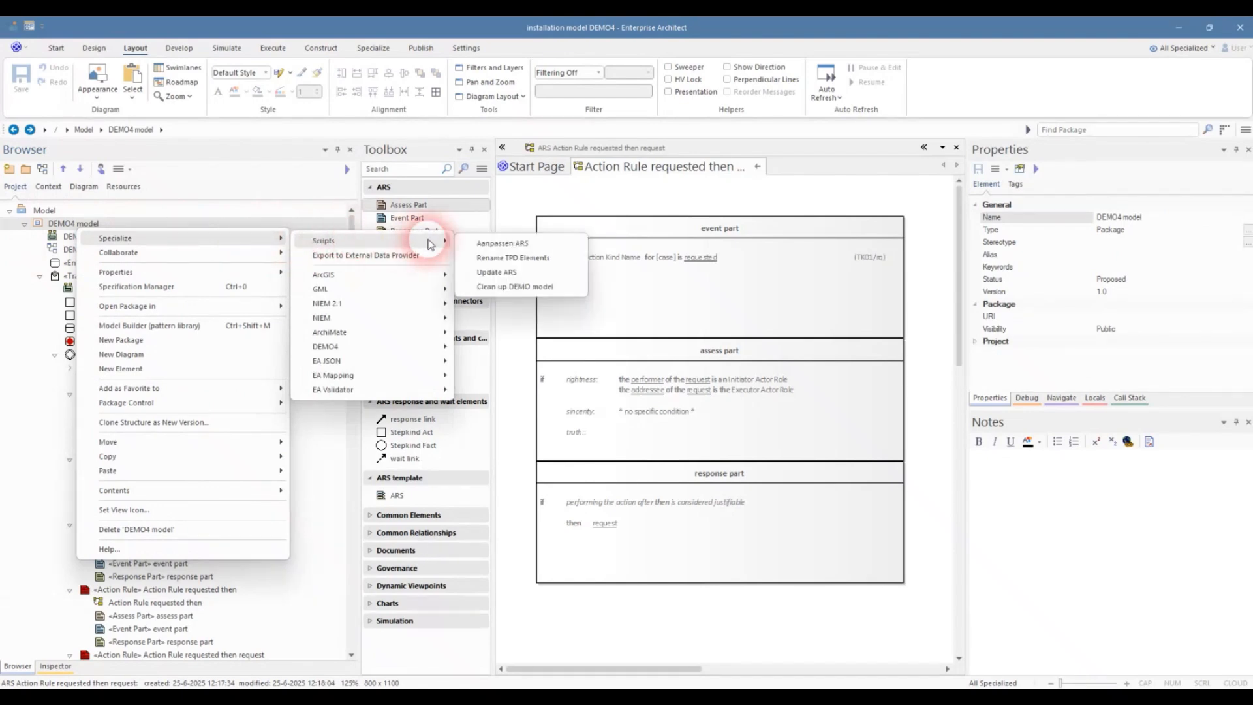
click(511, 289)
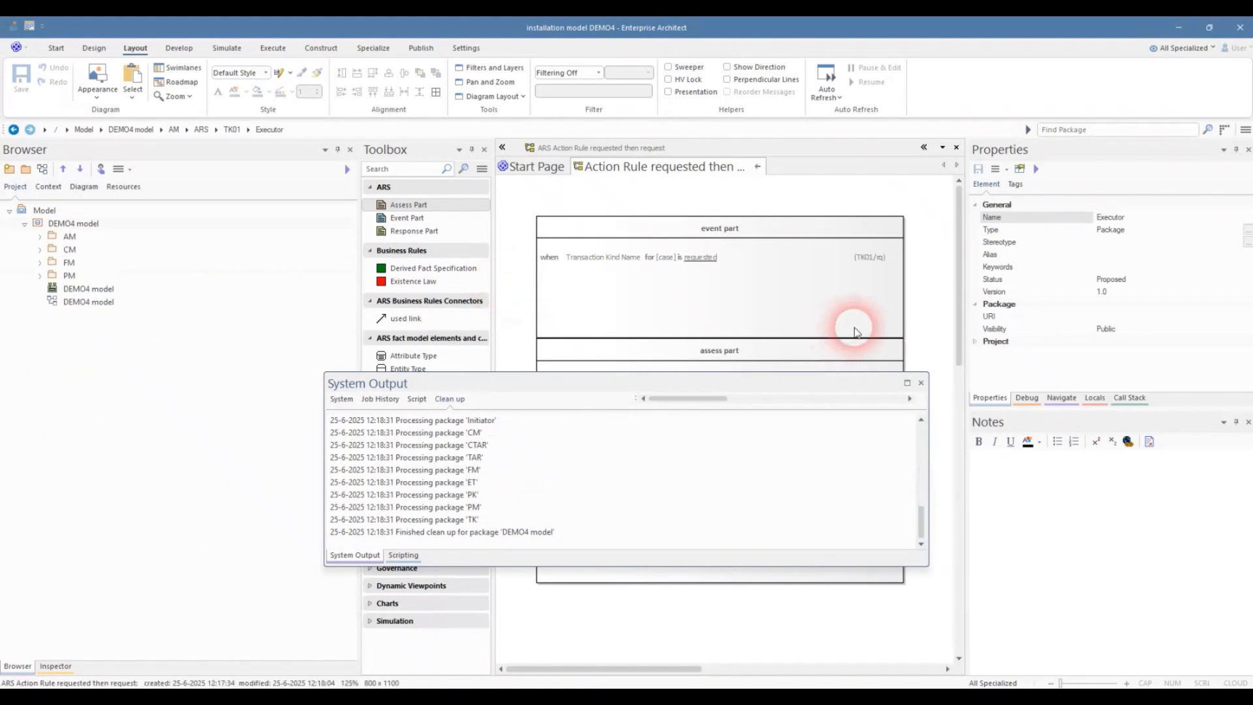
click(921, 383)
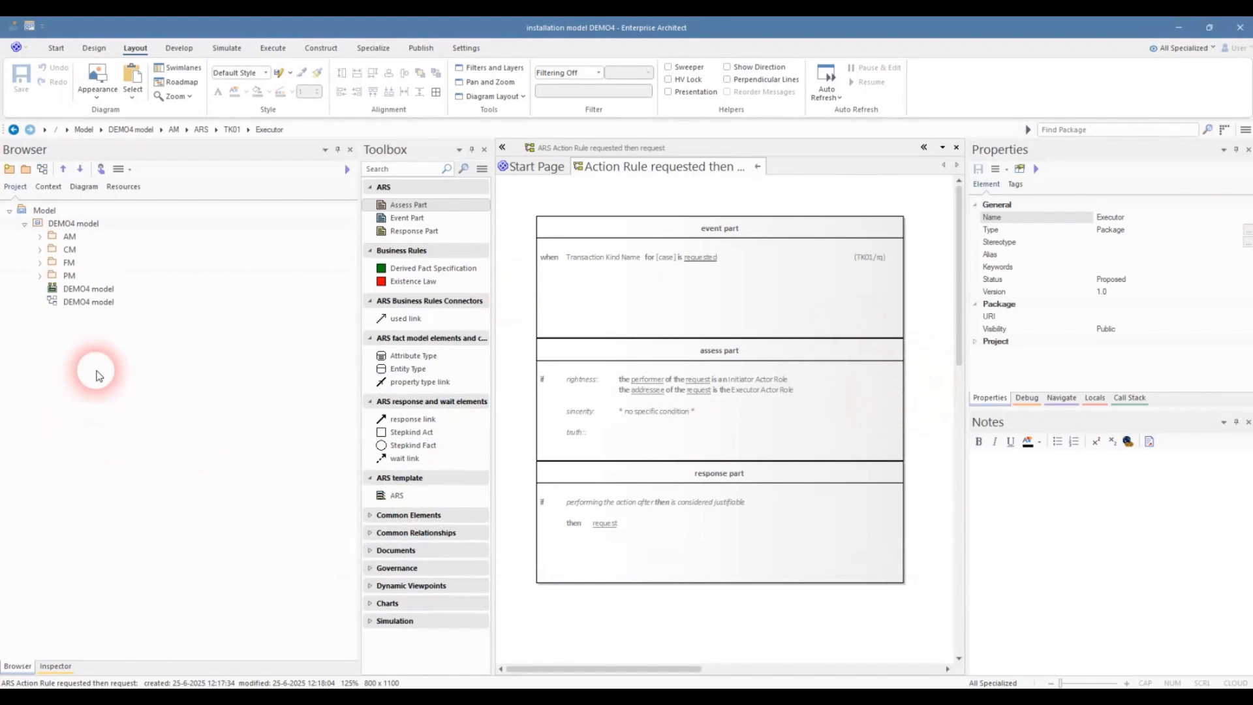
- Examine the TK package under PM and the ARS package's TK01 contents under AM to check how the elements were sorted
click(38, 276)
click(55, 288)
click(68, 302)
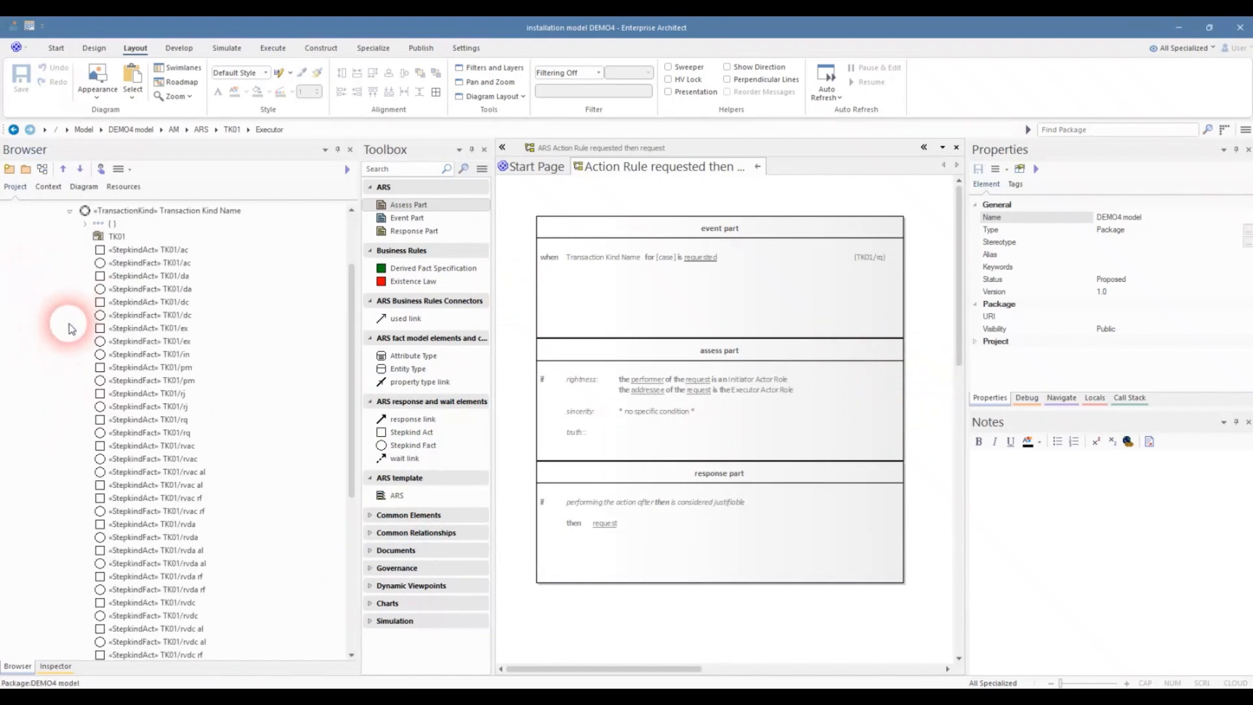
scroll(54, 279, up, 3)
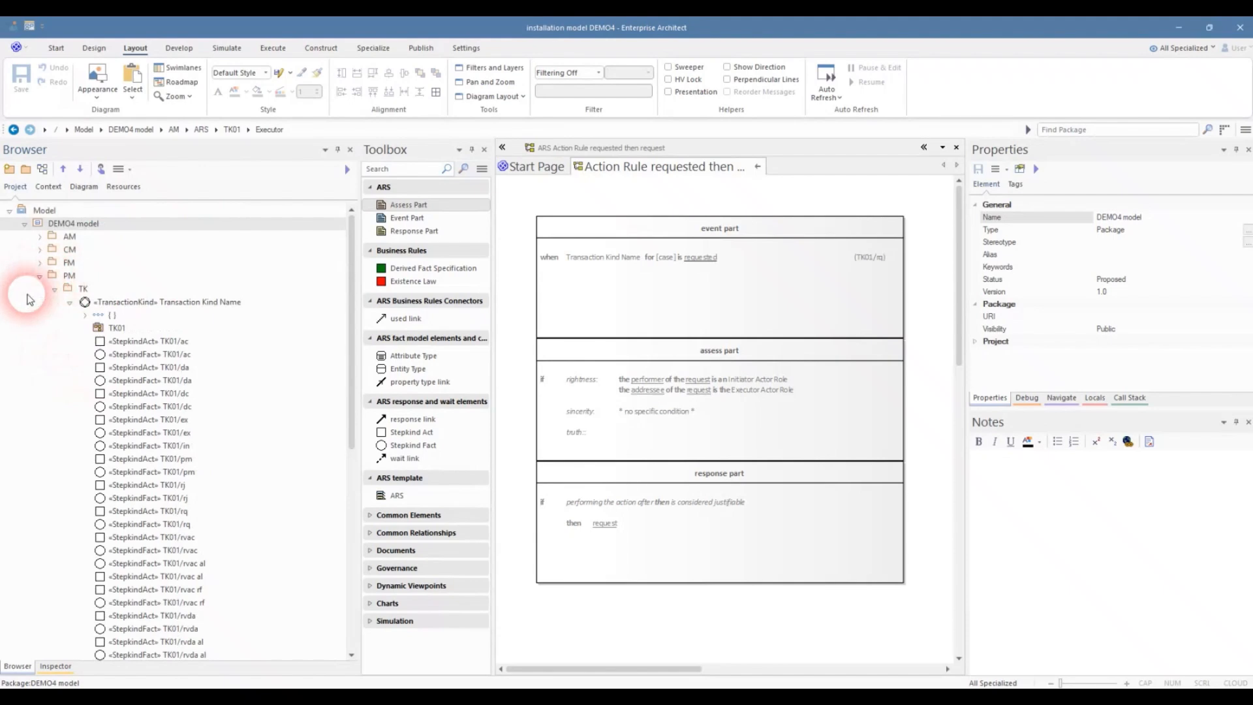
click(39, 264)
click(39, 275)
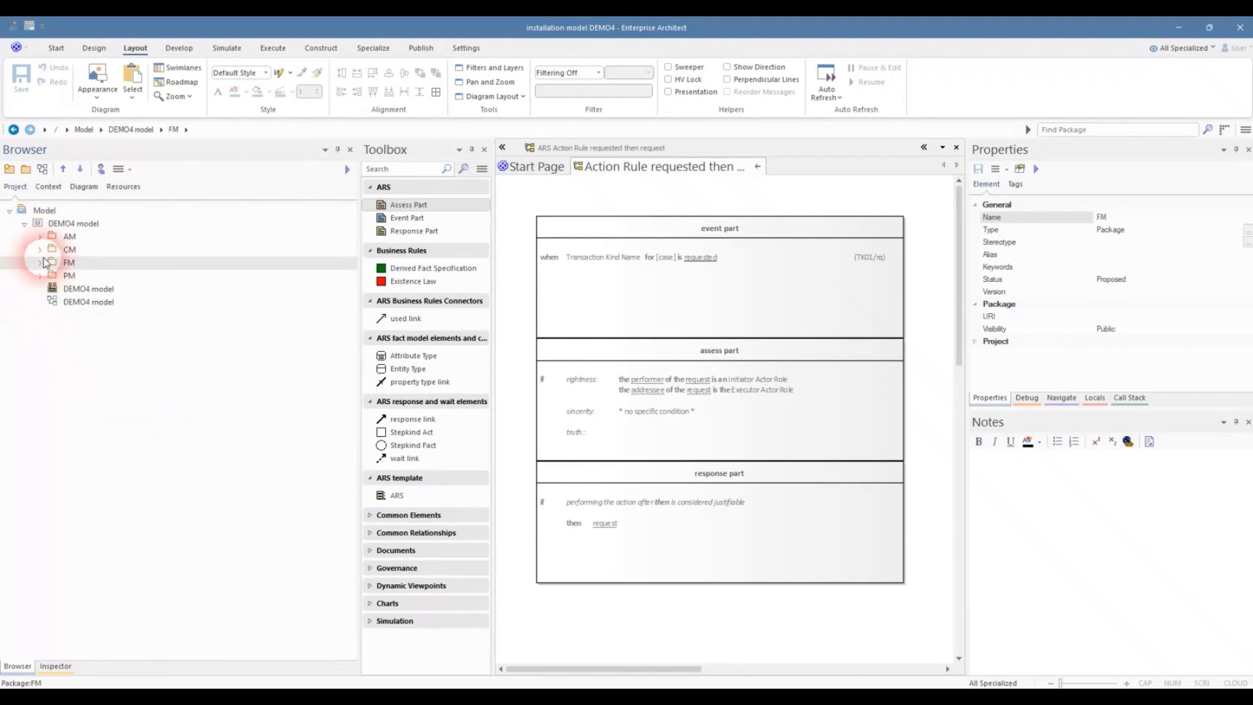
click(40, 239)
click(55, 250)
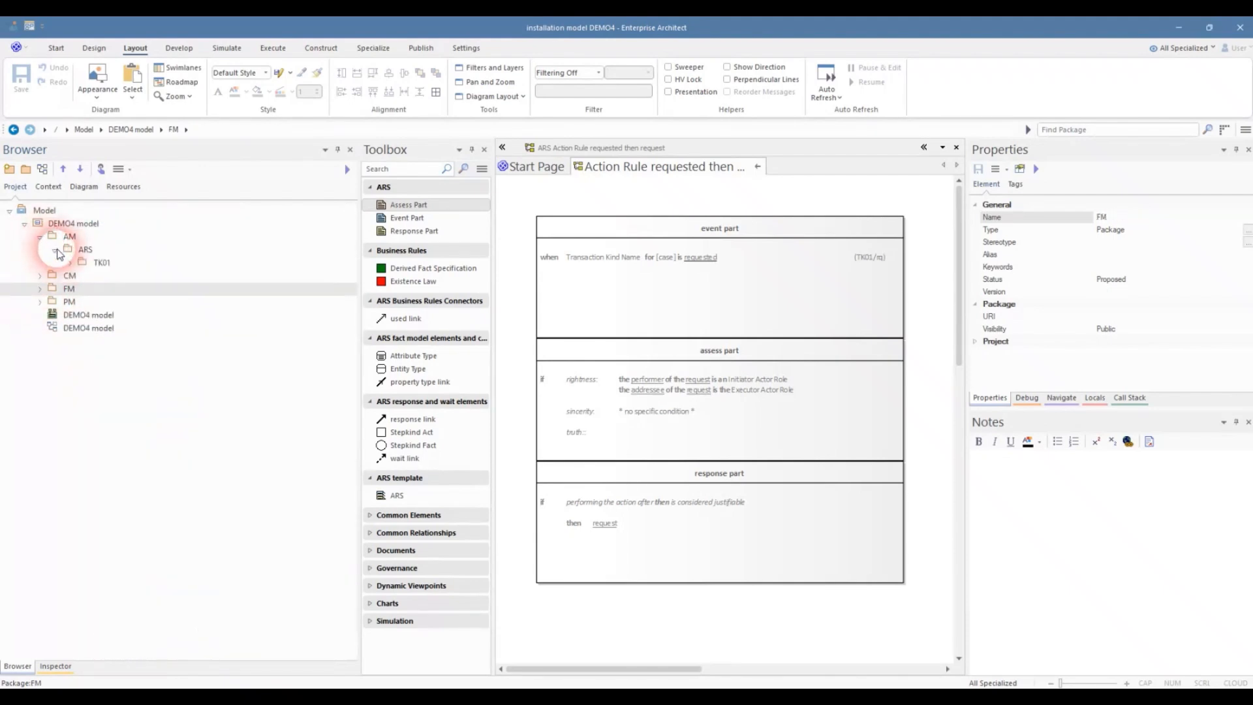
click(70, 263)
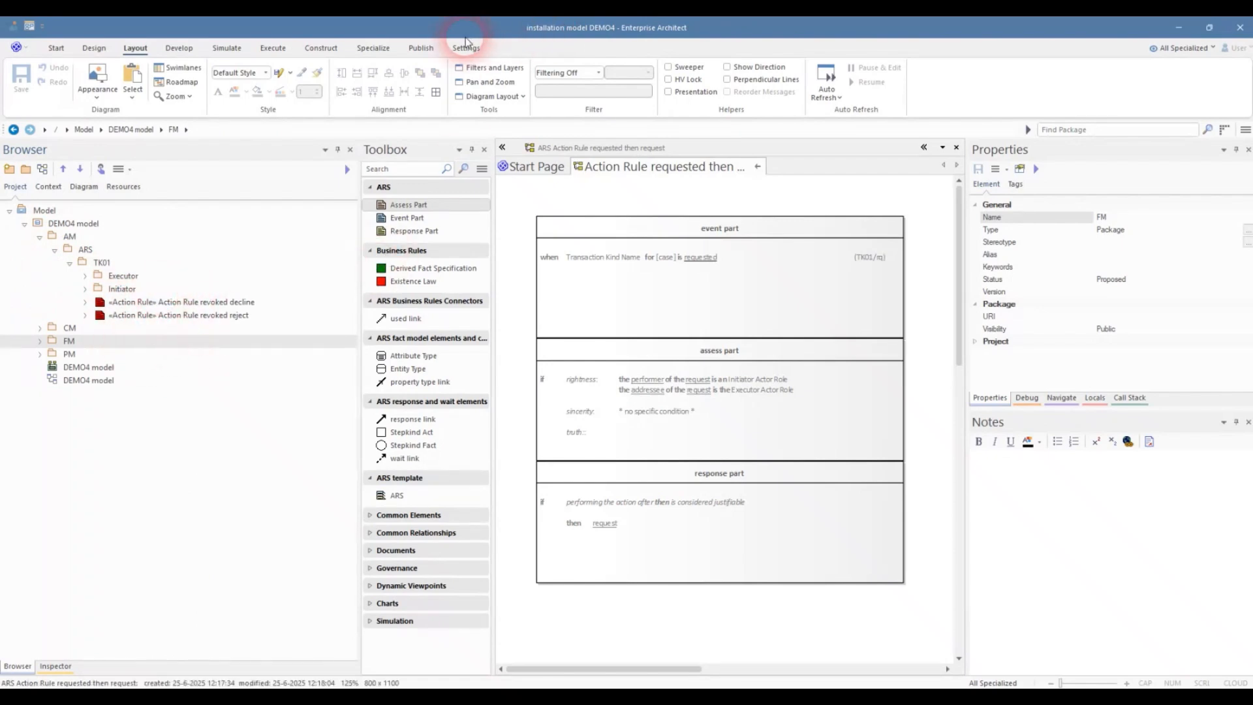
- Open the Clean up DEMO model script from the script library and move the Scripting window off the code
click(374, 49)
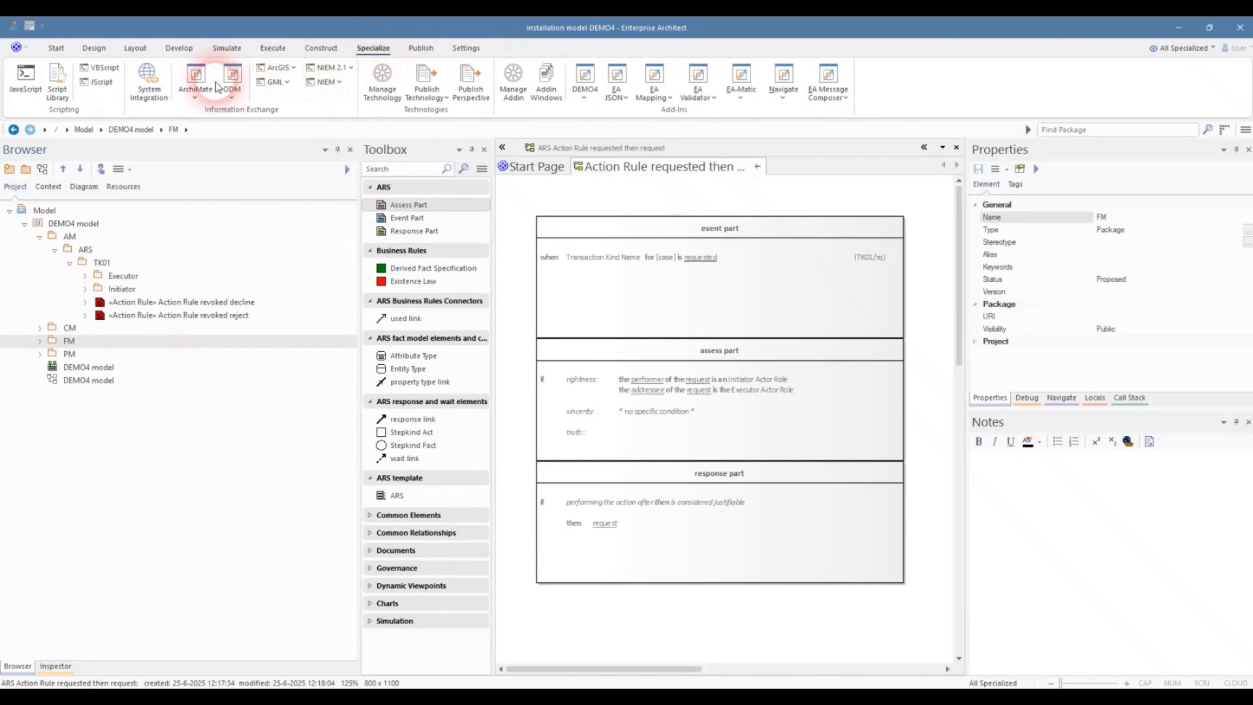
click(57, 94)
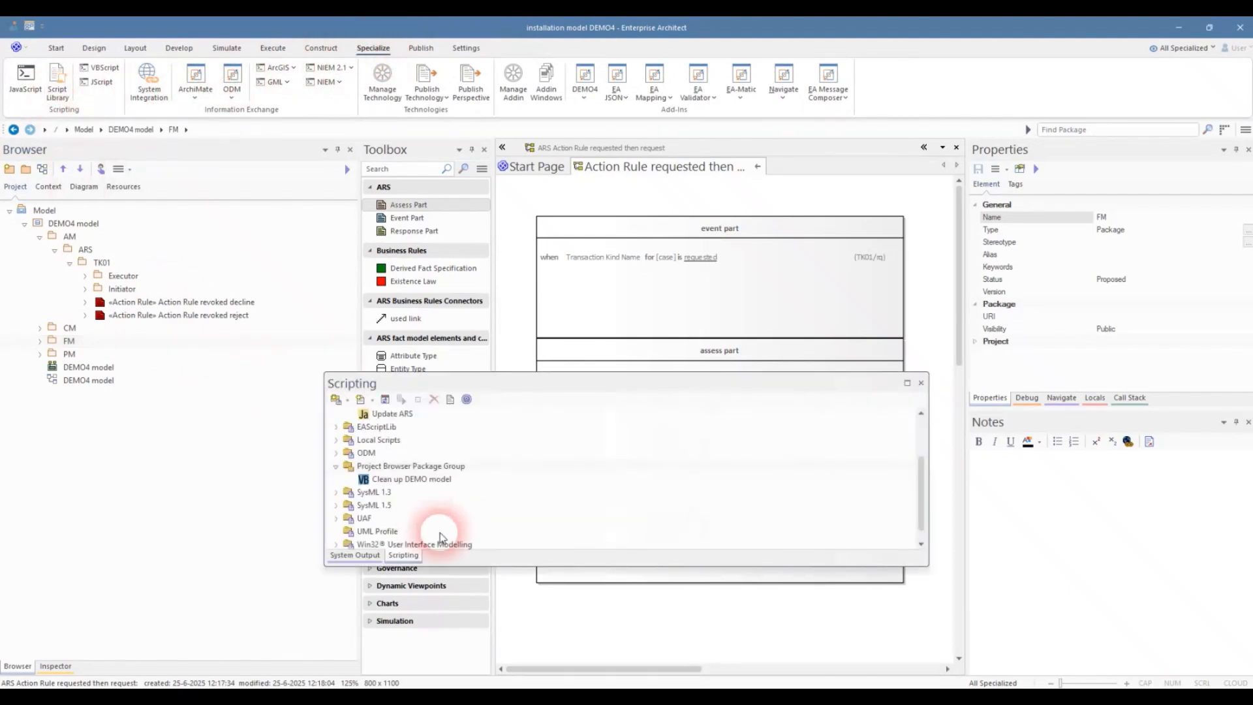
scroll(454, 476, up, 2)
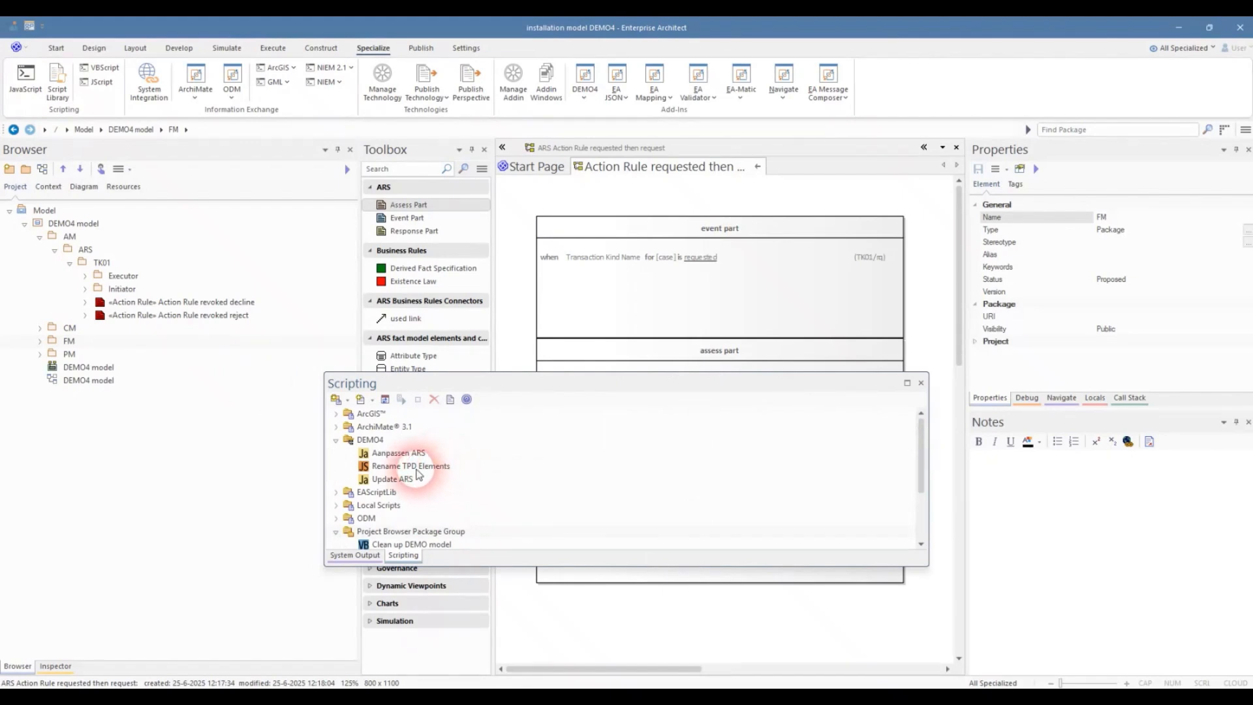
scroll(414, 497, down, 2)
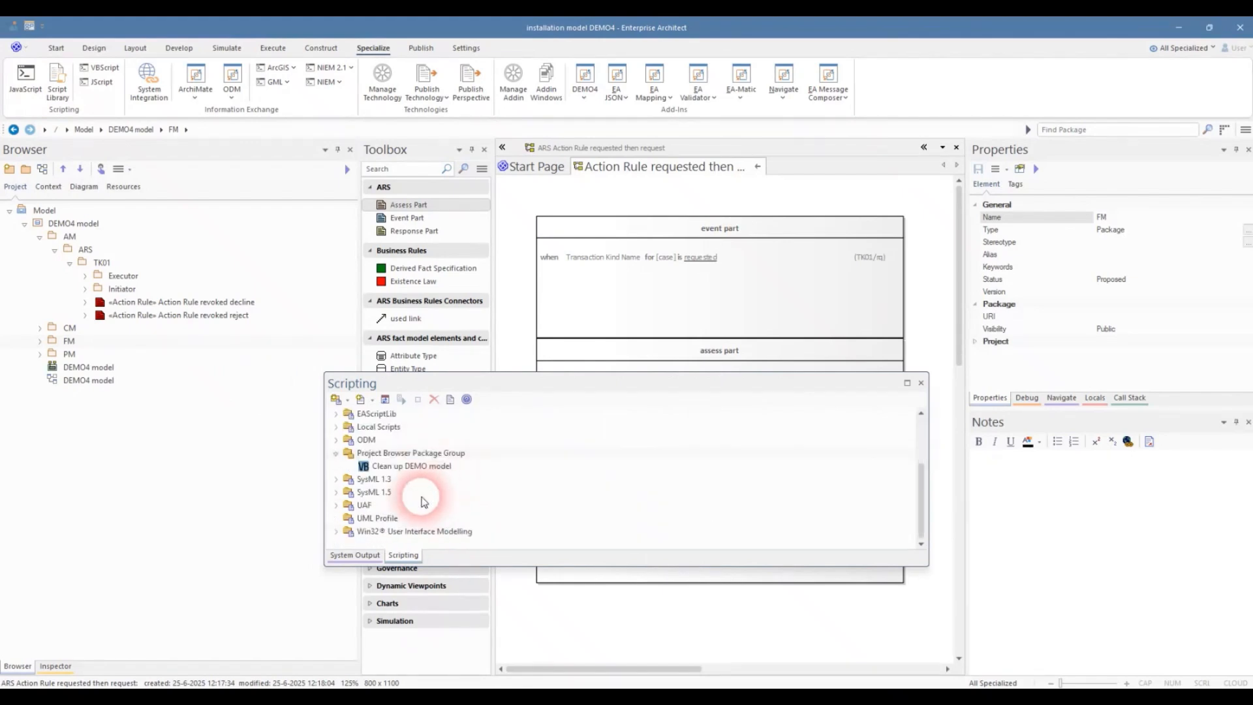
double_click(398, 468)
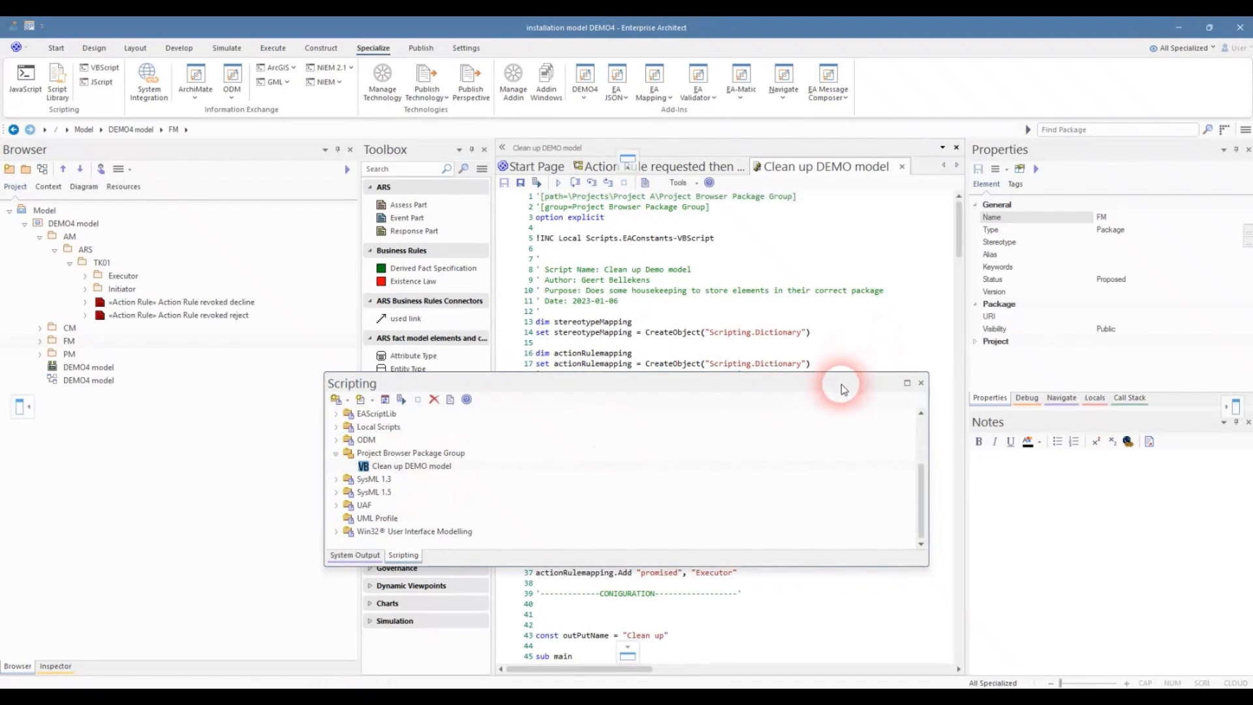
drag(874, 387, 297, 239)
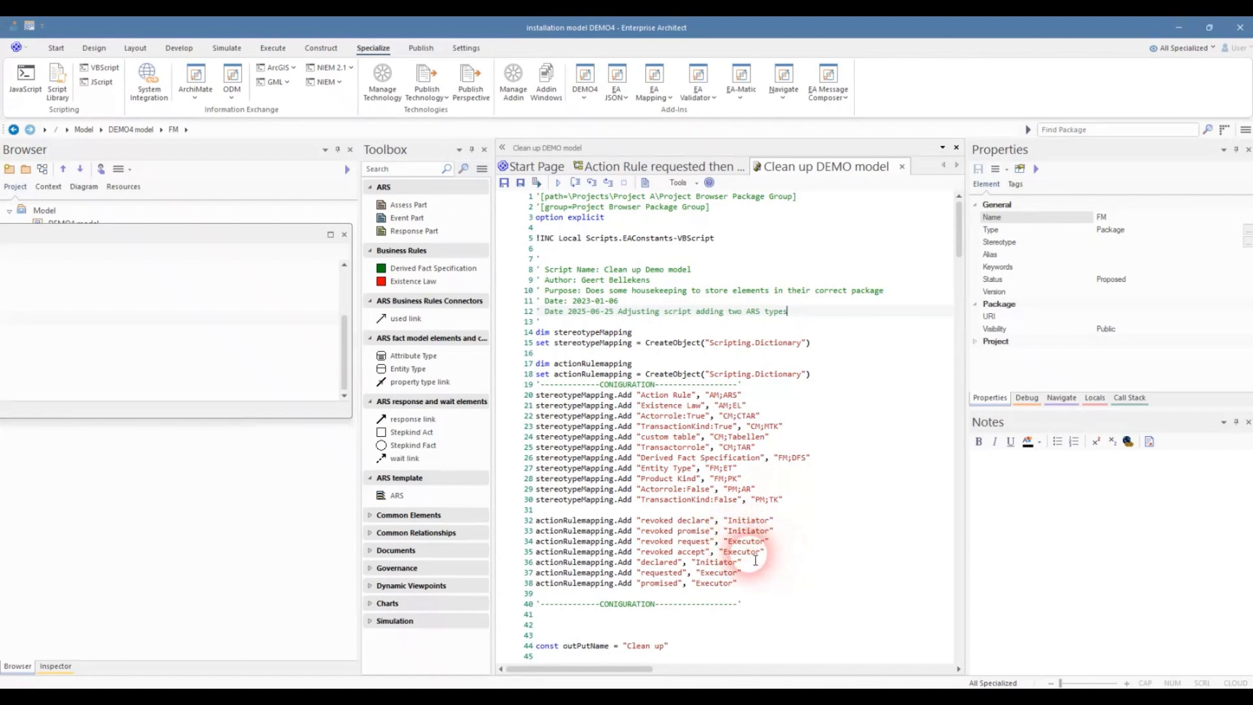
- Duplicate the "revoked accept" action rule mapping on the line below it and change the copy to "revoked decline", keeping "Executor"
drag(765, 552, 539, 552)
key(ctrl+c)
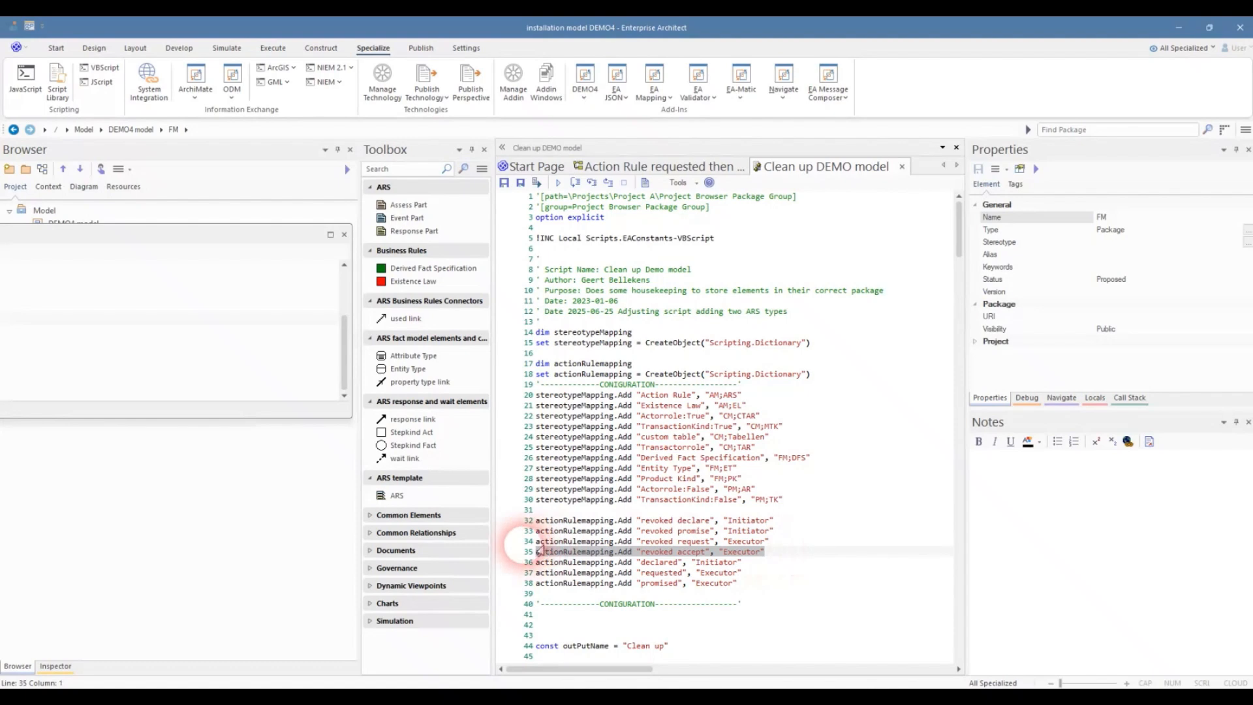
click(783, 554)
key(Return)
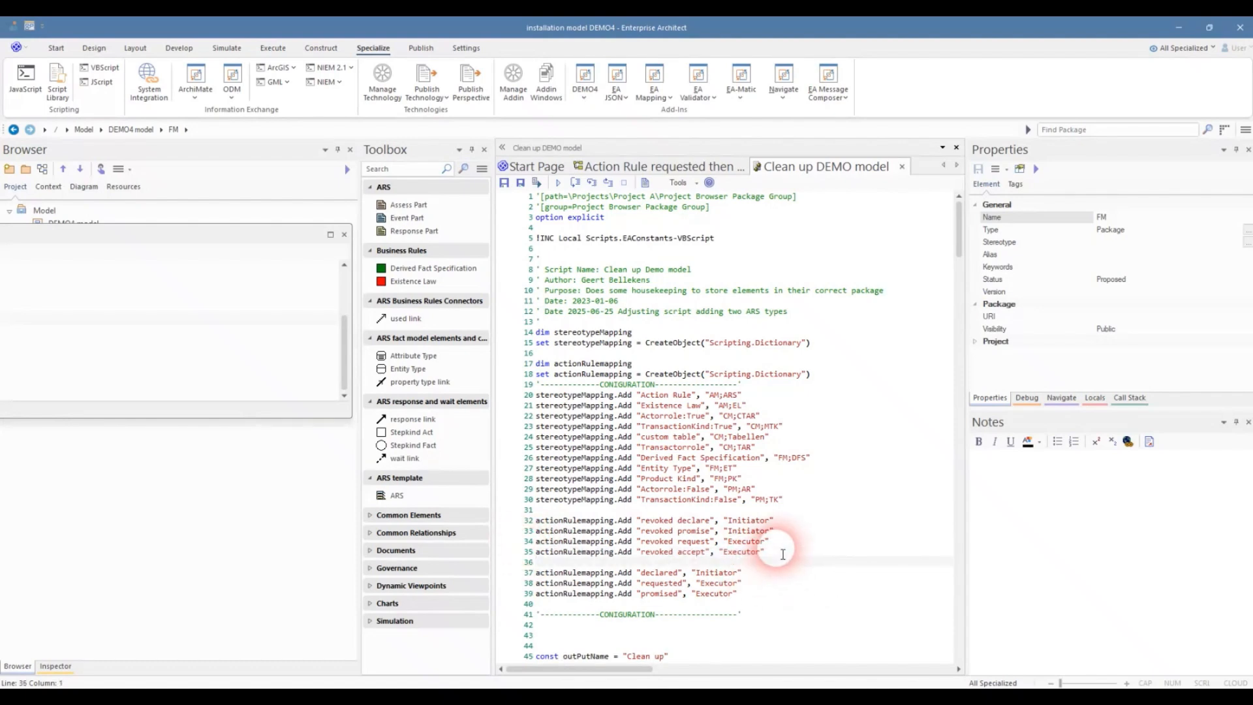
key(ctrl+v)
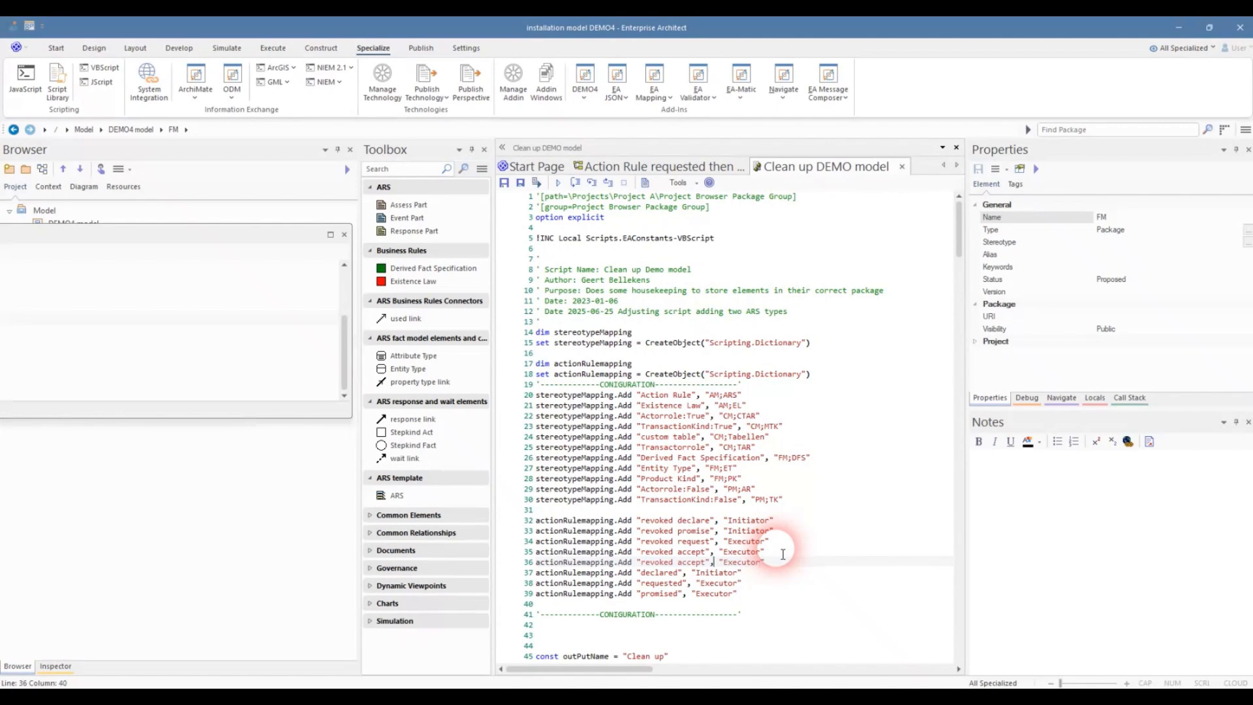
key(BackSpace)
key(BackSpace)
key(BackSpace)
key(BackSpace)
text(decline)
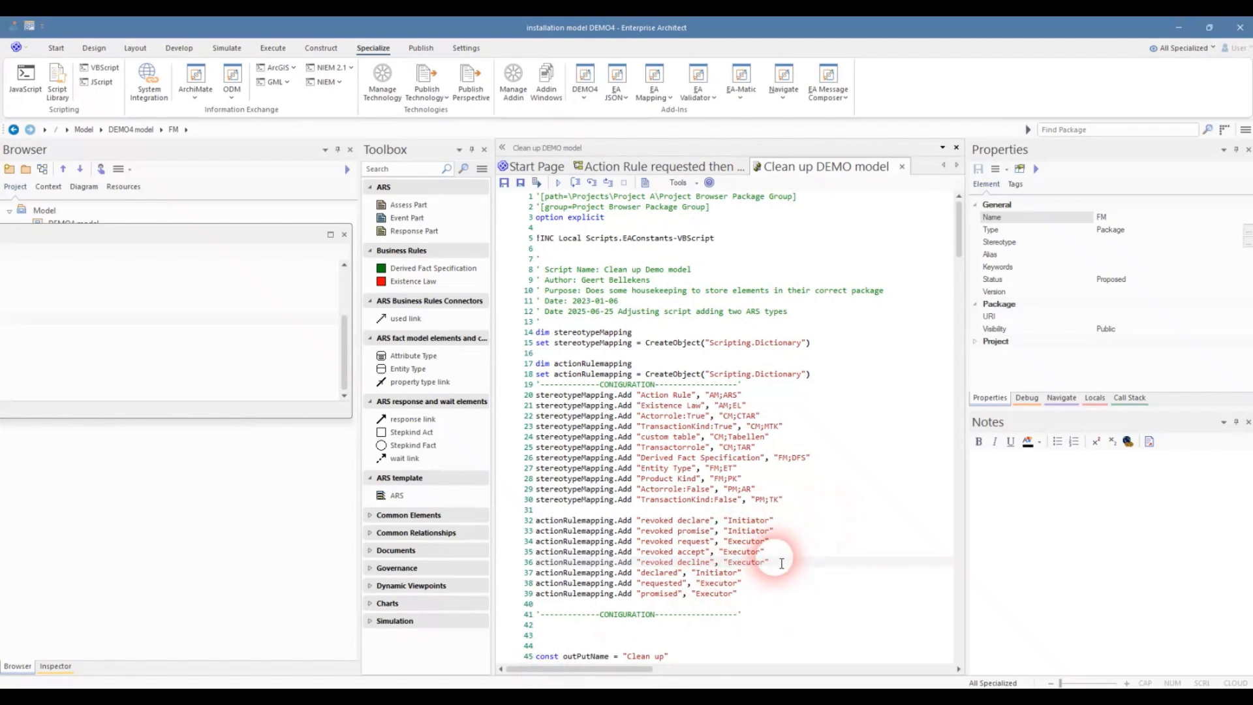
- Duplicate the "revoked promise" action rule mapping on the line below it and change the copy to "revoked reject", keeping "Initiator"
click(712, 532)
drag(713, 537, 511, 536)
key(ctrl+c)
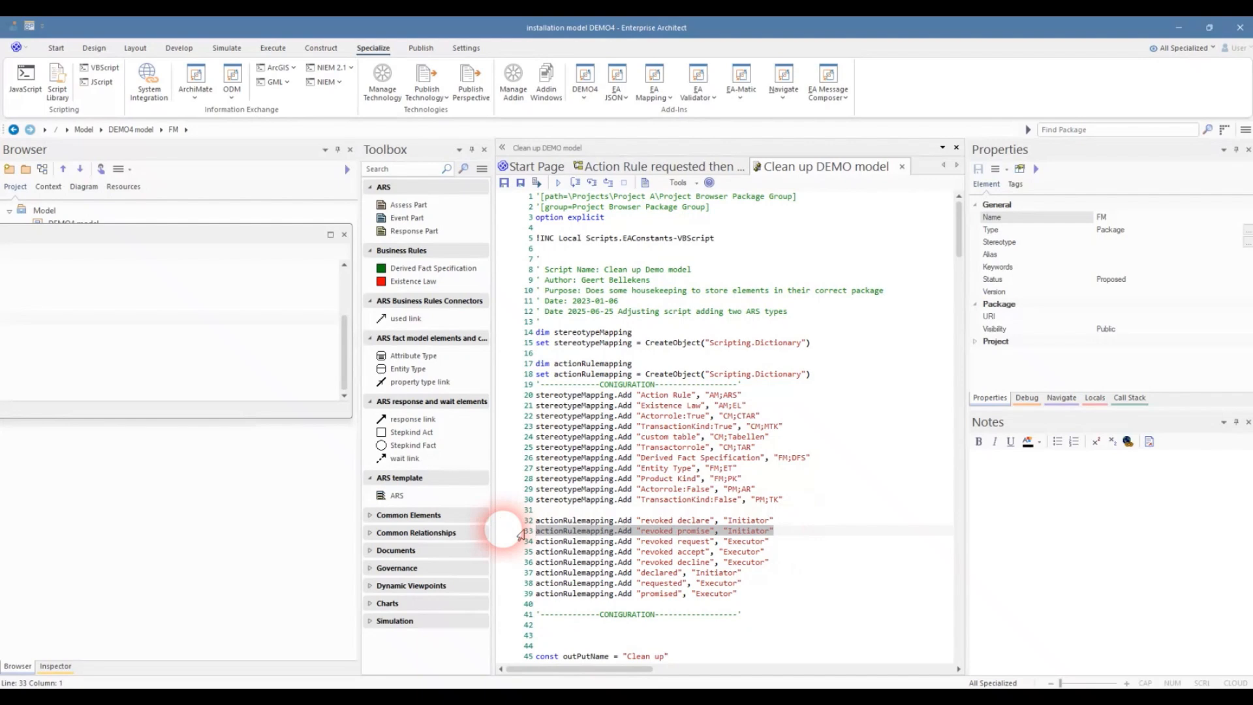
click(785, 532)
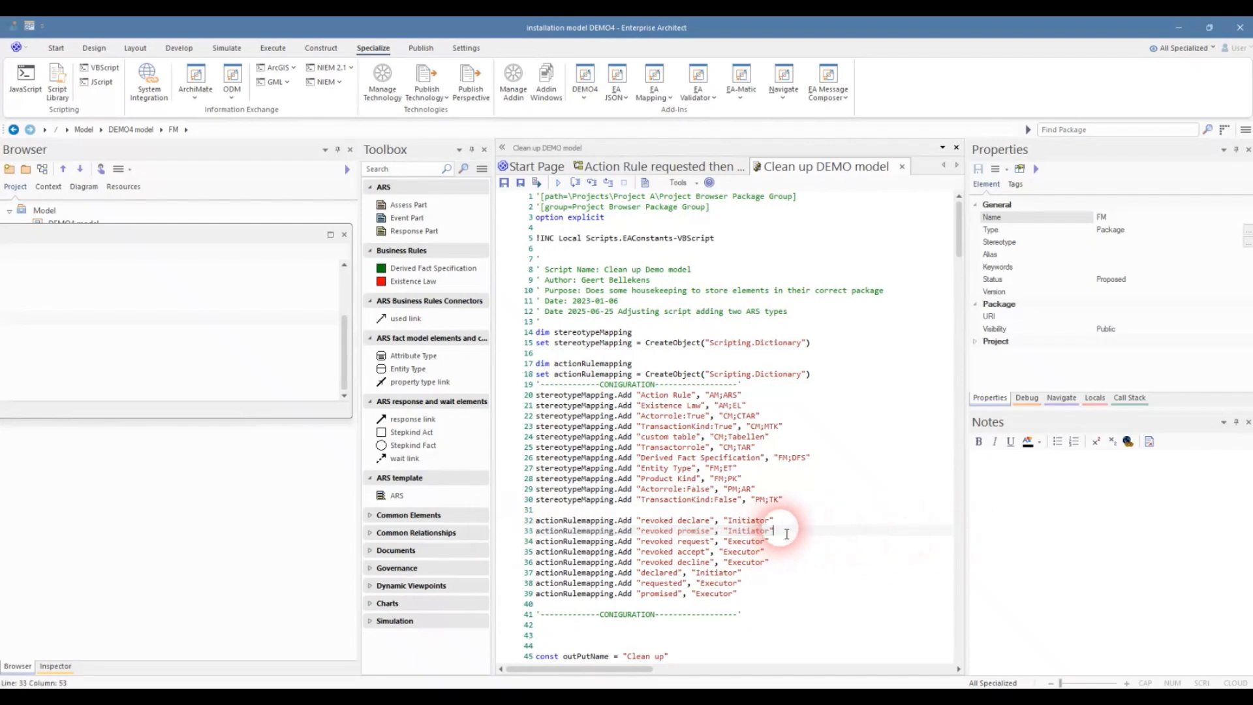
key(Return)
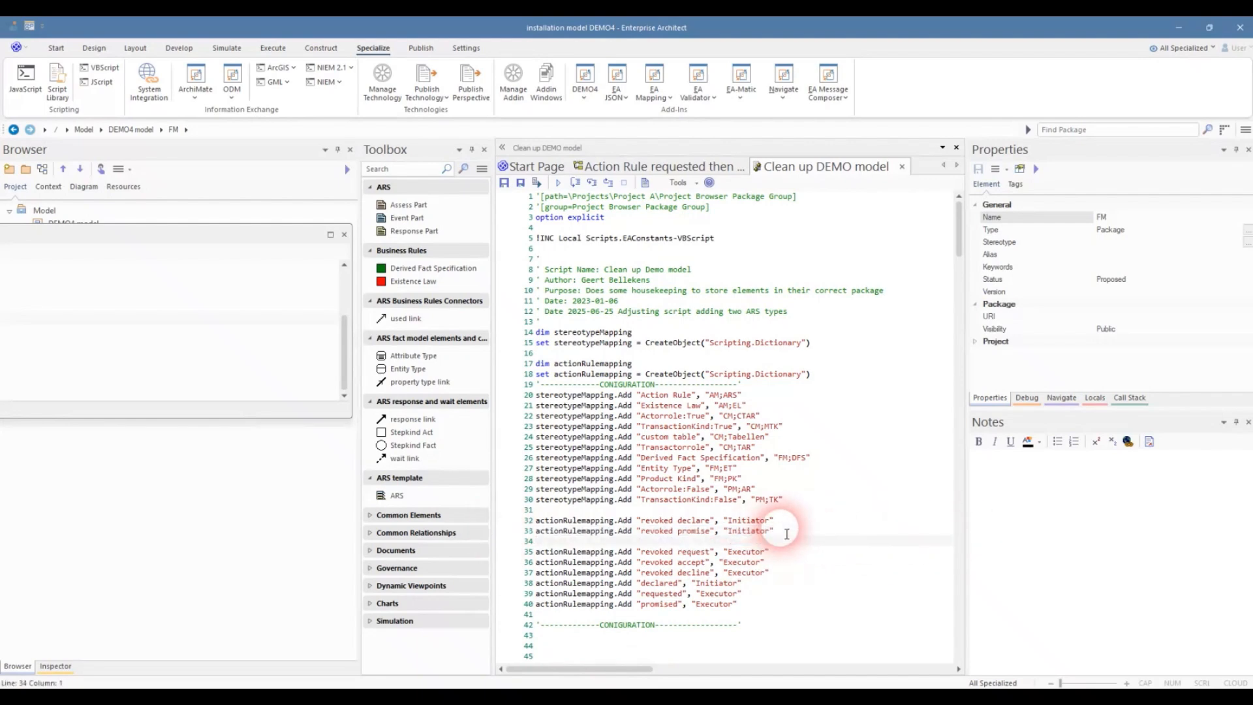
key(ctrl+v)
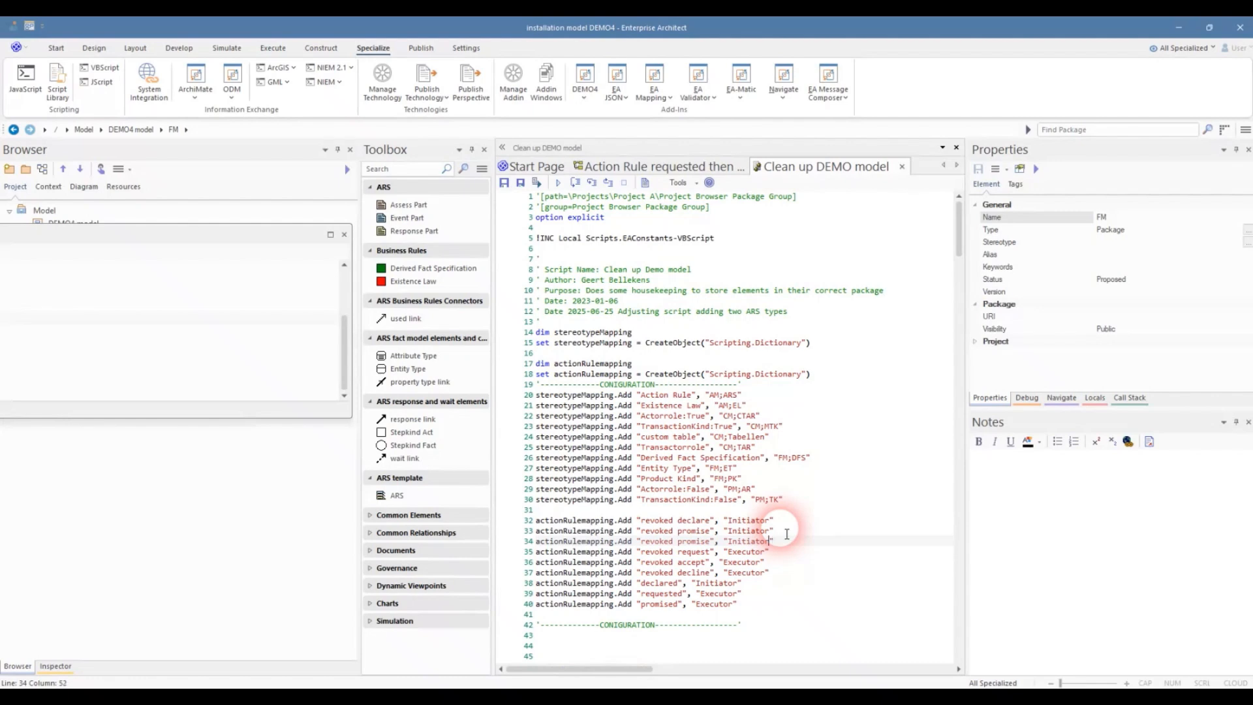
key(BackSpace)
key(BackSpace)
key(BackSpace)
key(BackSpace)
key(BackSpace)
key(BackSpace)
key(BackSpace)
text(reject)
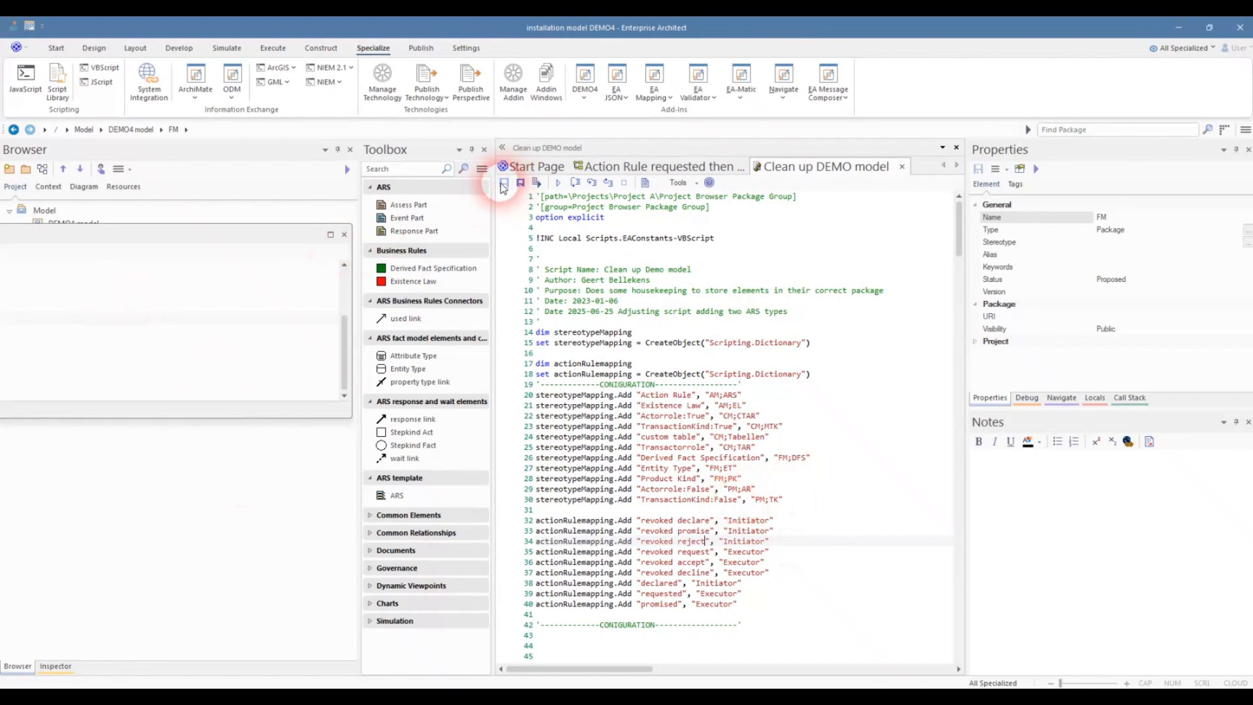
- Move the Scripting window clear of the model tree and rerun the Clean up DEMO model script on the DEMO4 model package
drag(268, 229, 1029, 462)
right_click(69, 225)
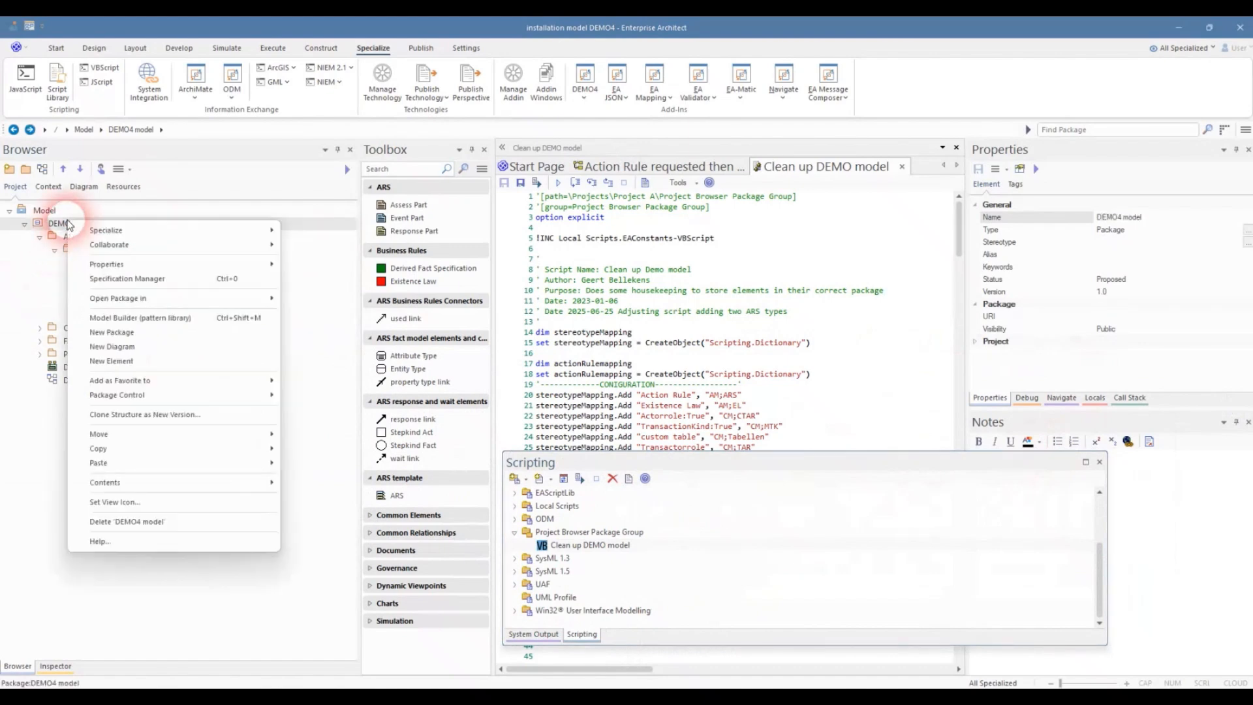
mouse_move(118, 229)
mouse_move(341, 234)
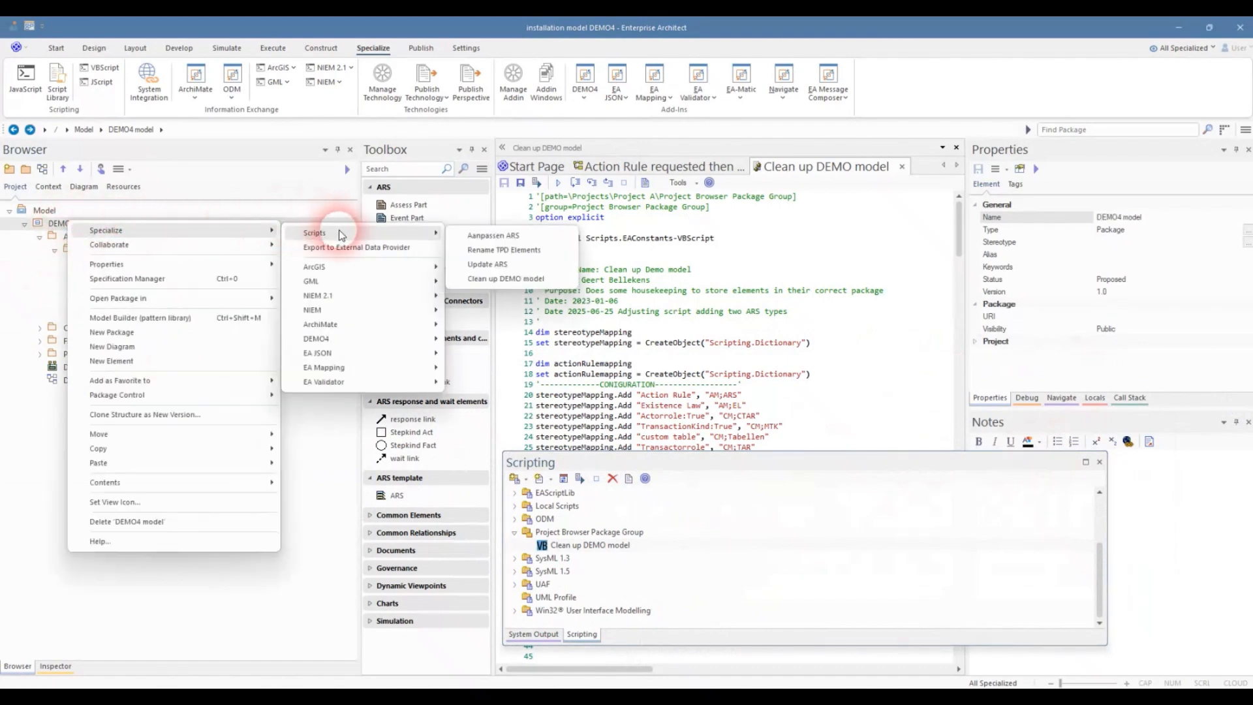
click(519, 277)
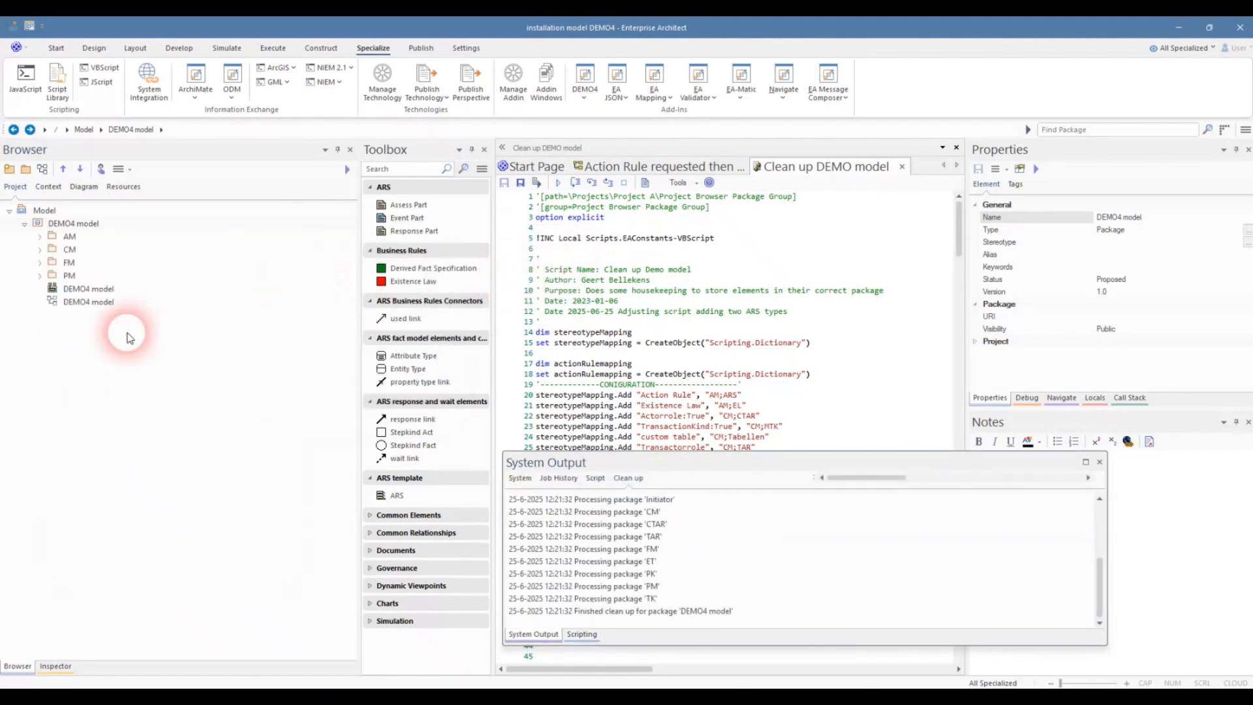
- Expand the AM, ARS and TK01 packages to check the sorting of the action rules, and close the script output
click(40, 236)
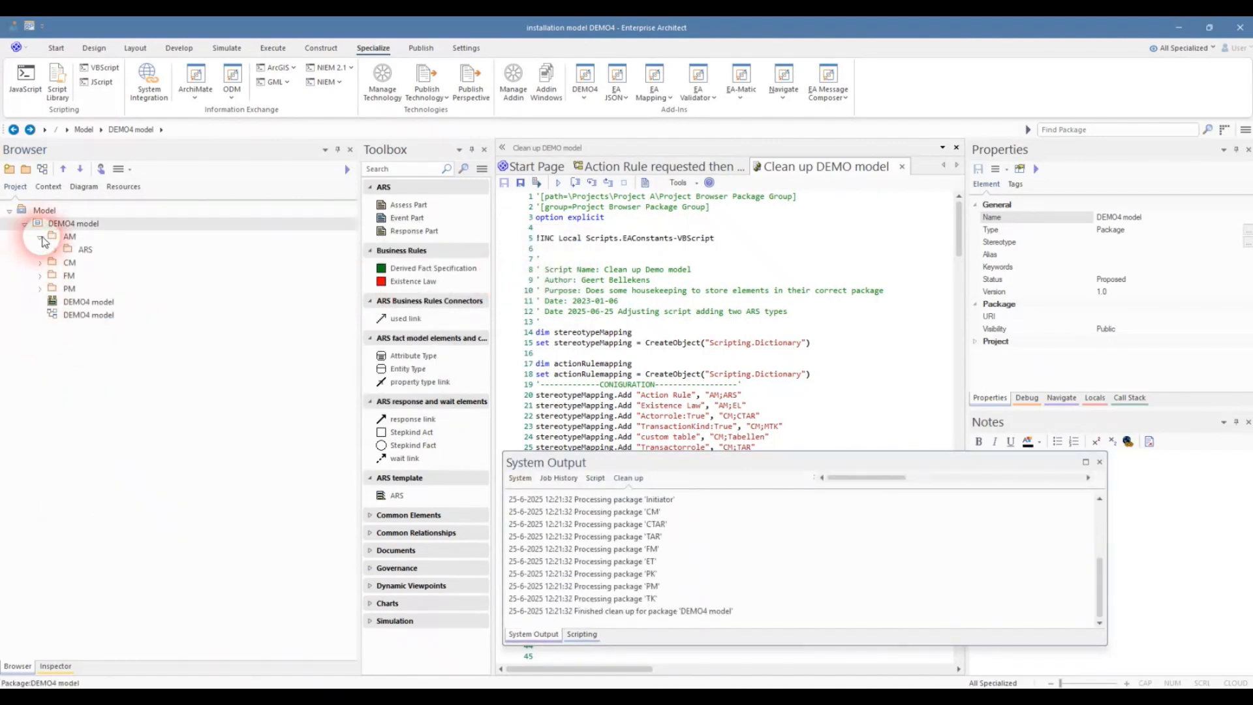
click(55, 251)
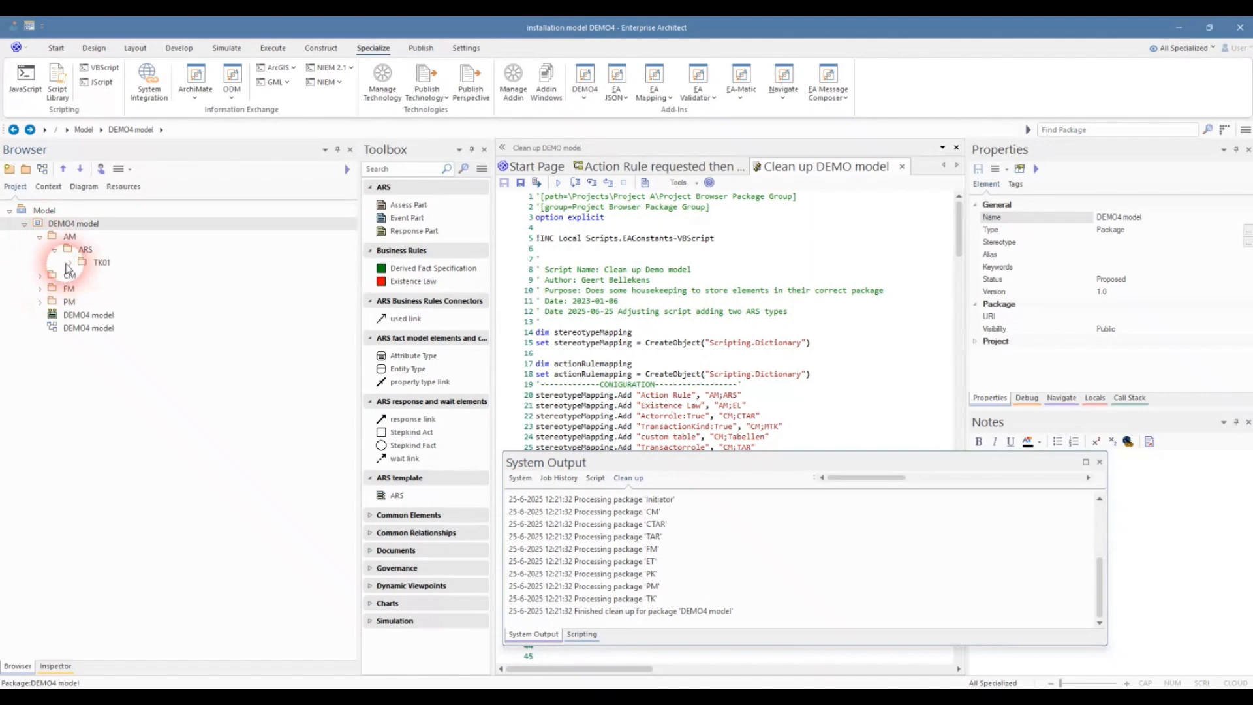
click(70, 263)
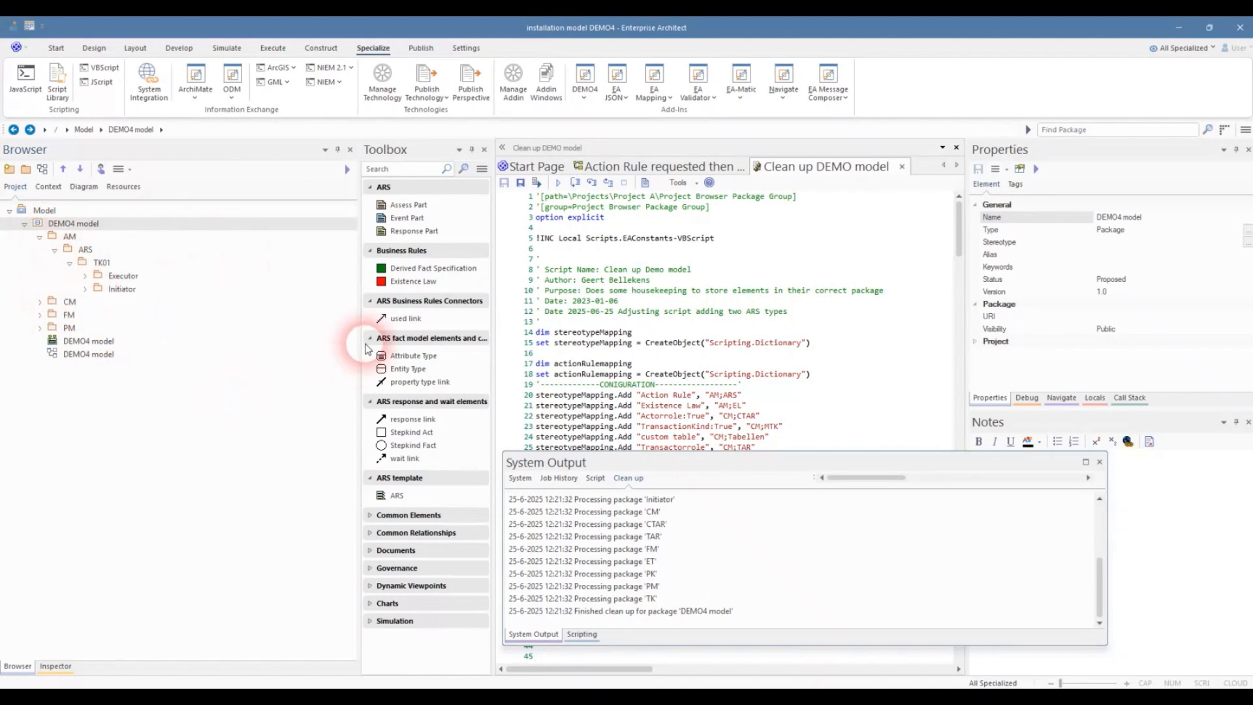
click(1099, 461)
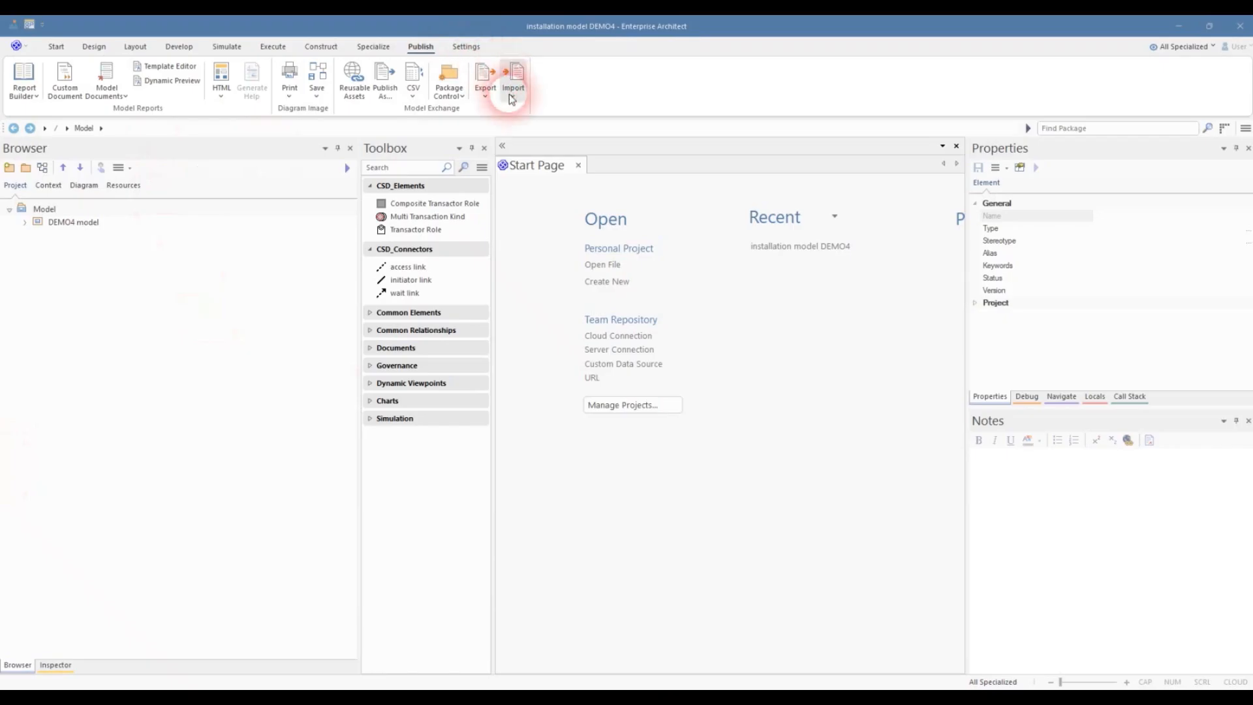
- Import the native file Templates.xml from the demo4_mdg1.4 folder as a root model and close the import dialog
click(516, 91)
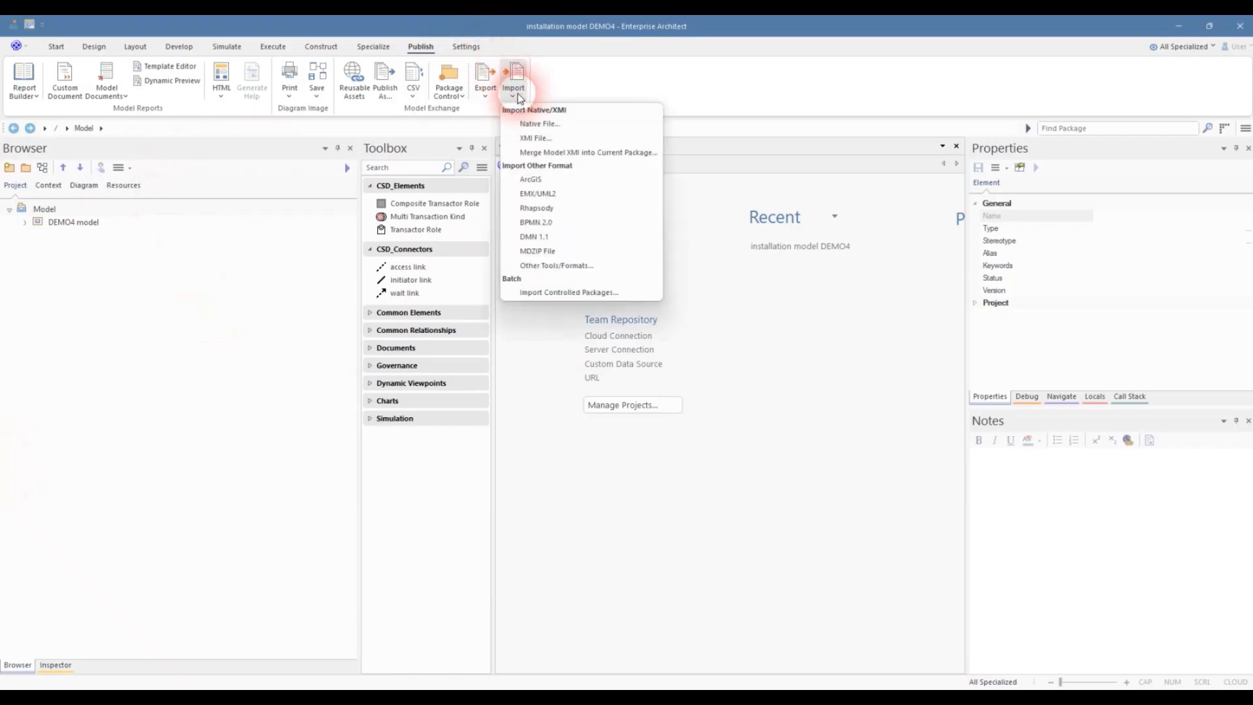
click(532, 123)
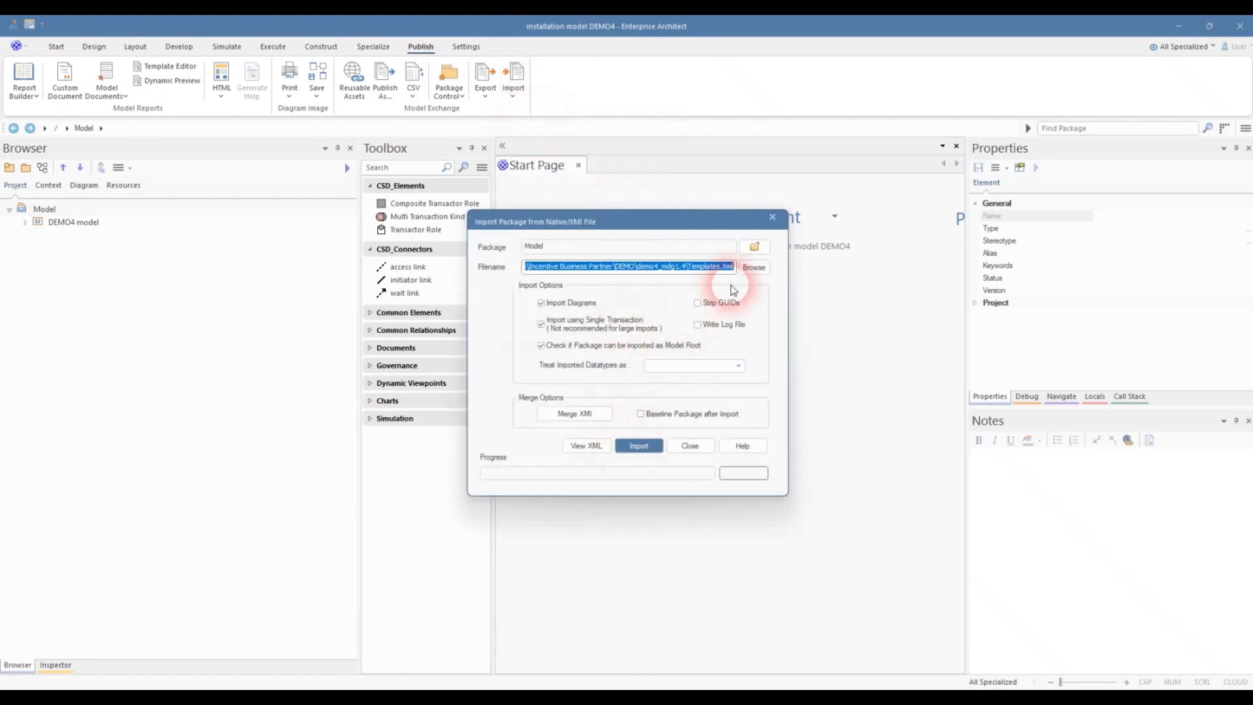
click(754, 267)
click(589, 350)
click(928, 513)
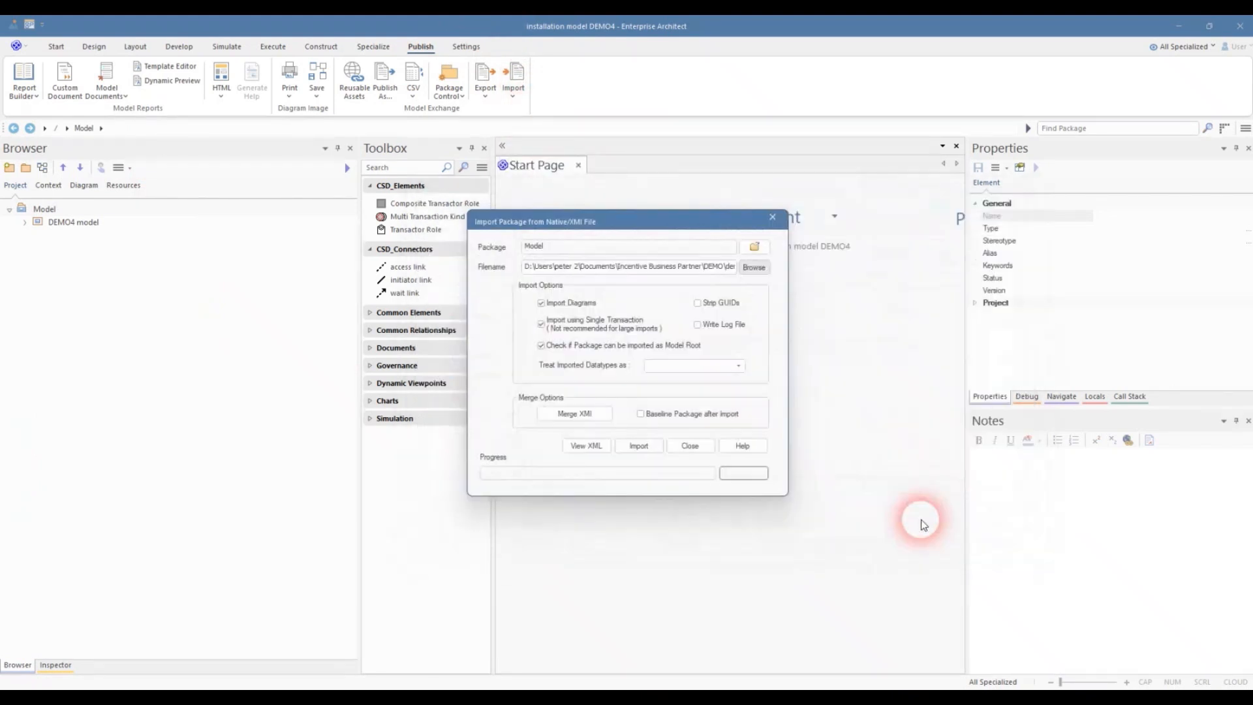
click(638, 446)
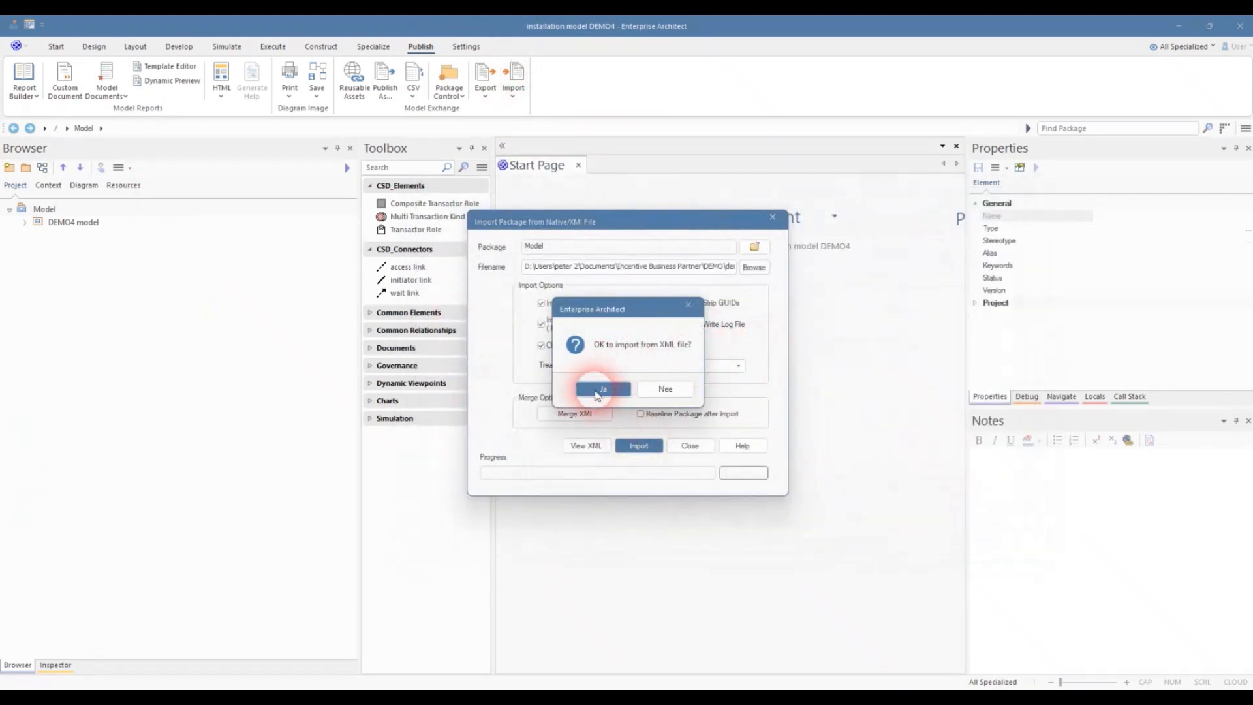
click(603, 386)
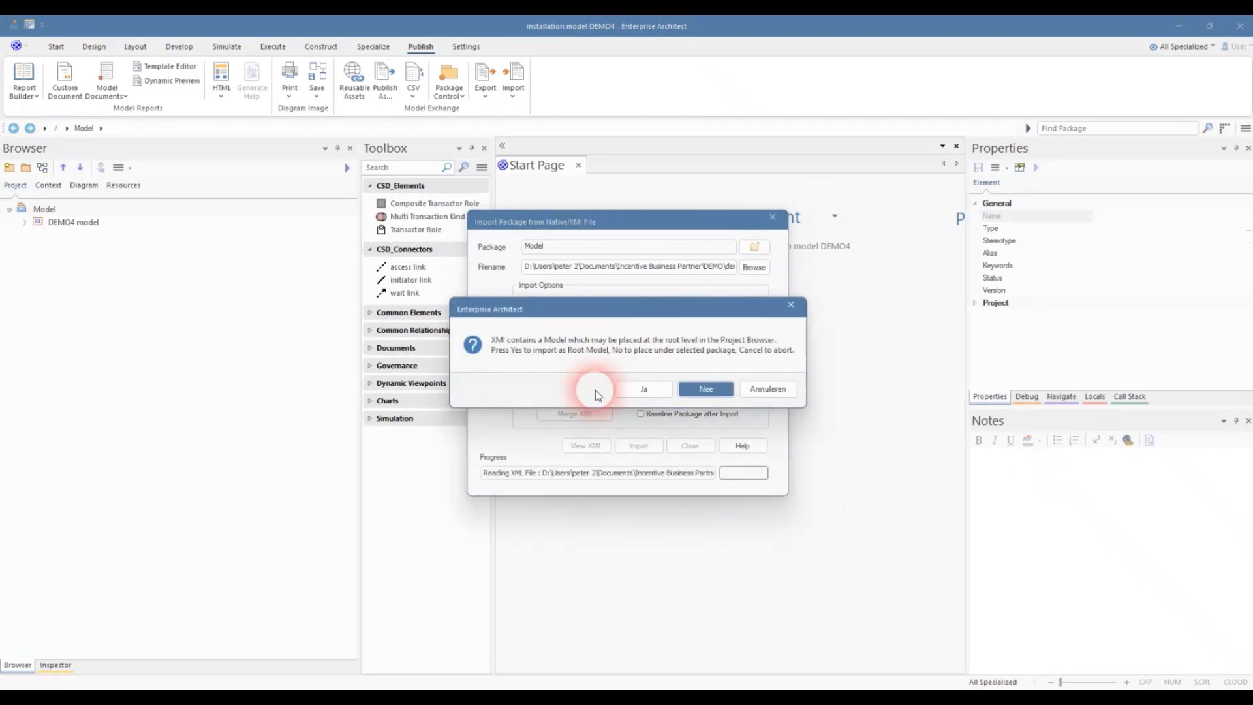
click(641, 390)
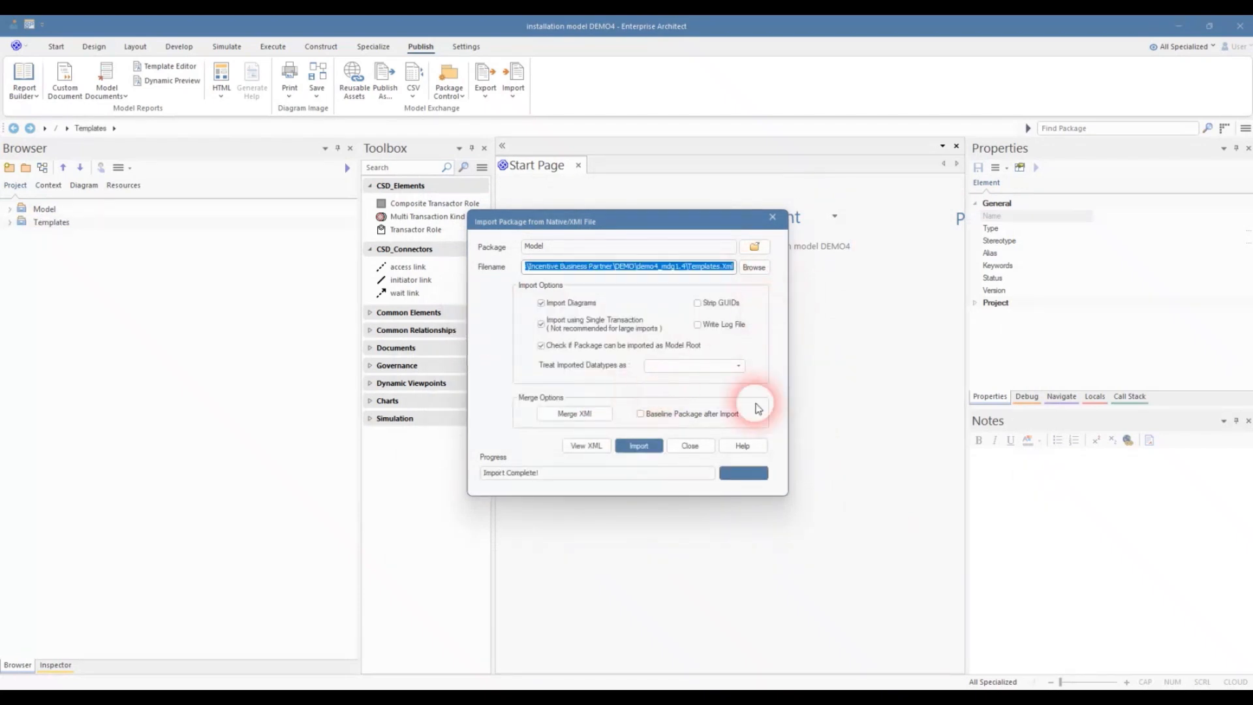
click(690, 446)
- Open the CSD diagram in the CM package of New Model EN under Templates, and drill down through TAR01 to the TK01 diagram
click(10, 222)
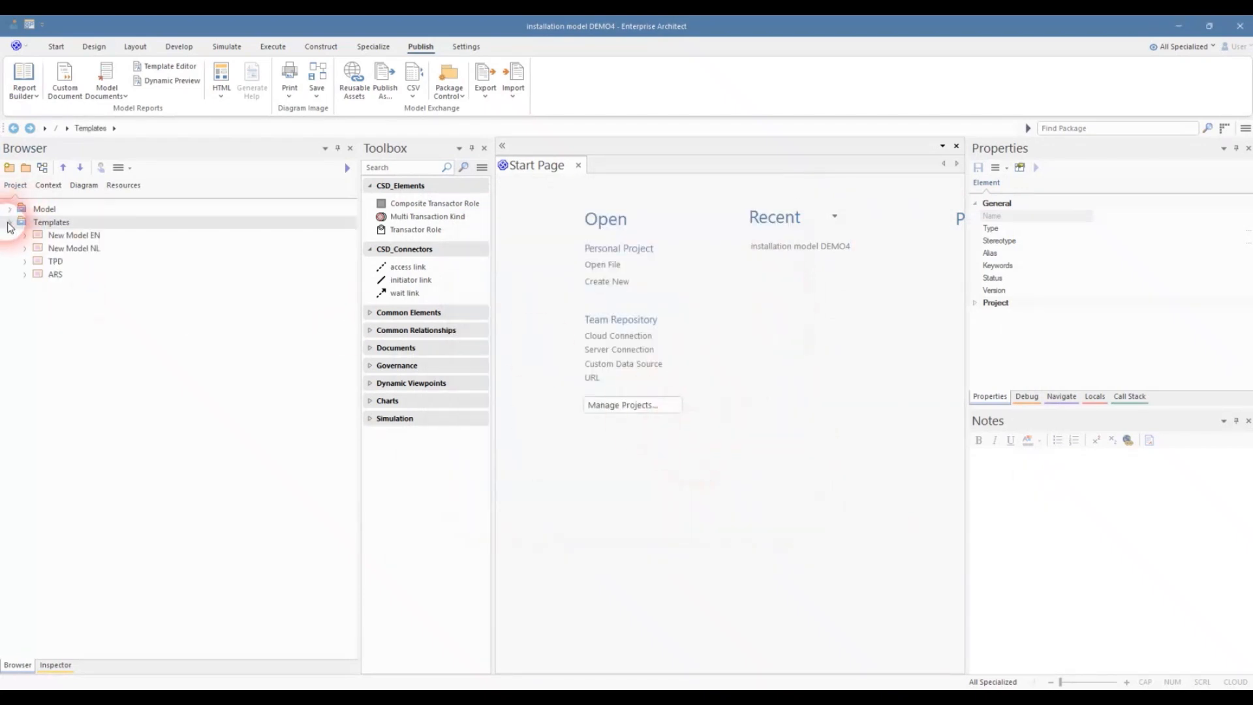
click(24, 235)
click(39, 248)
double_click(85, 340)
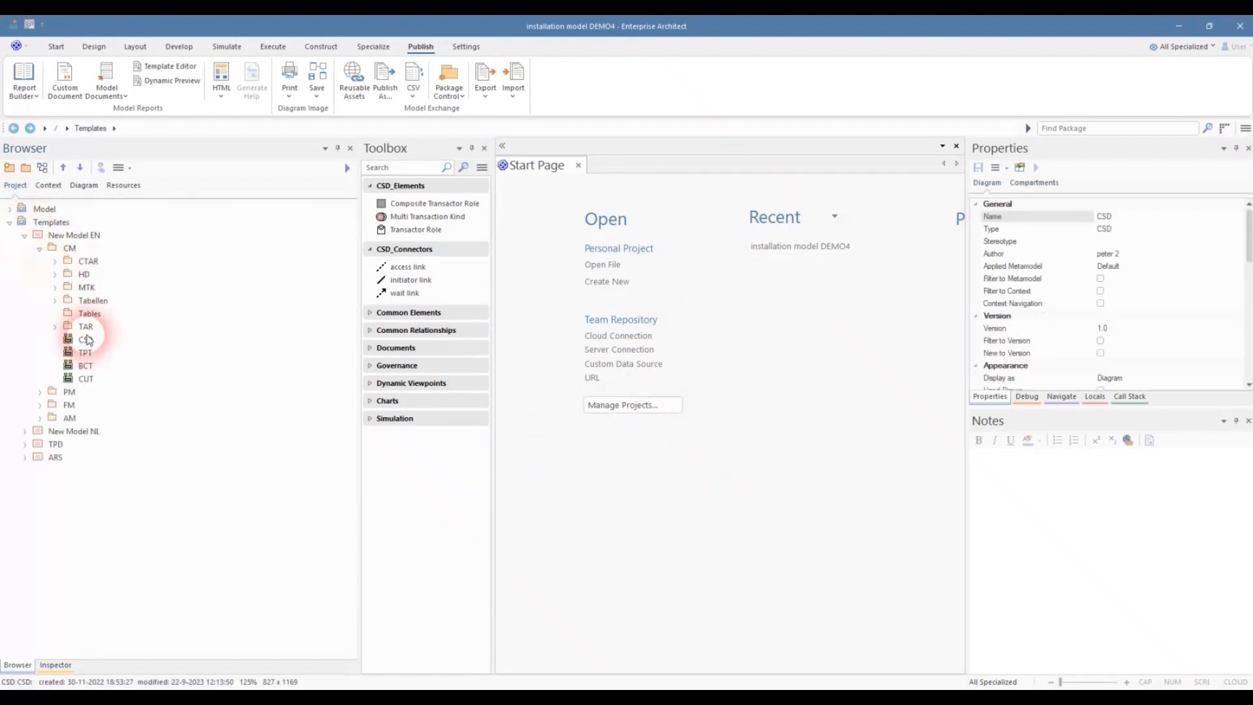
double_click(629, 373)
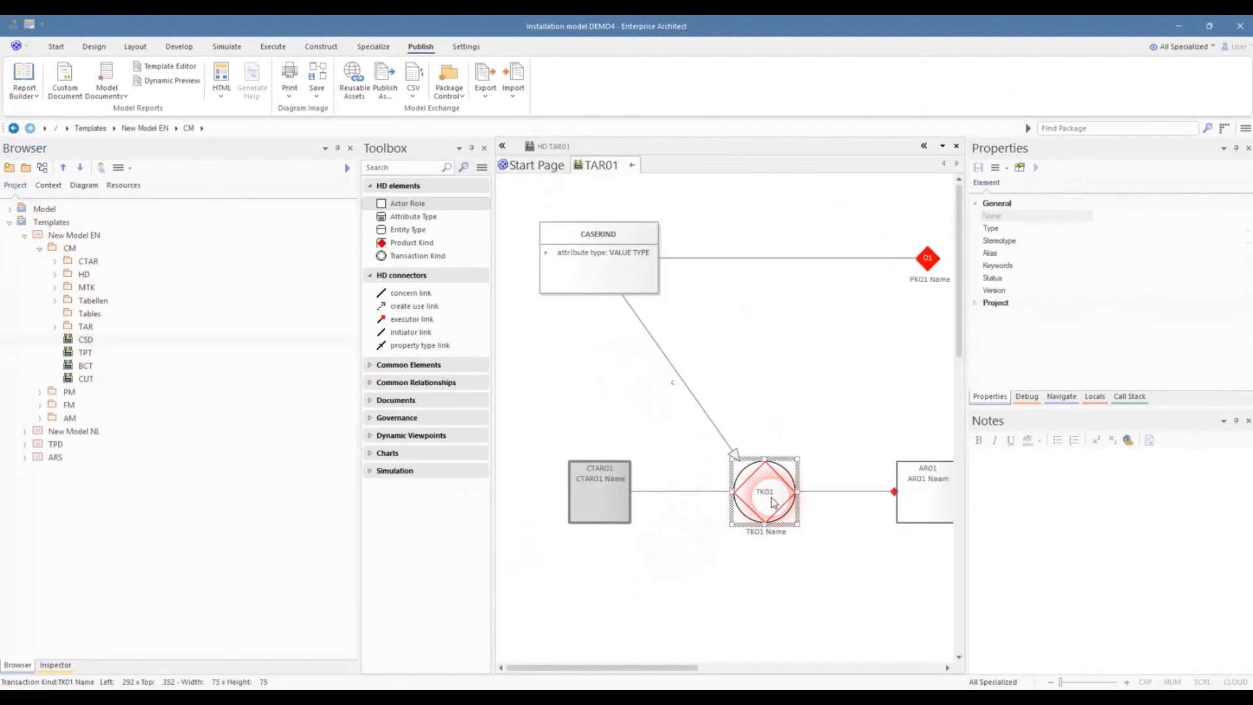
double_click(764, 496)
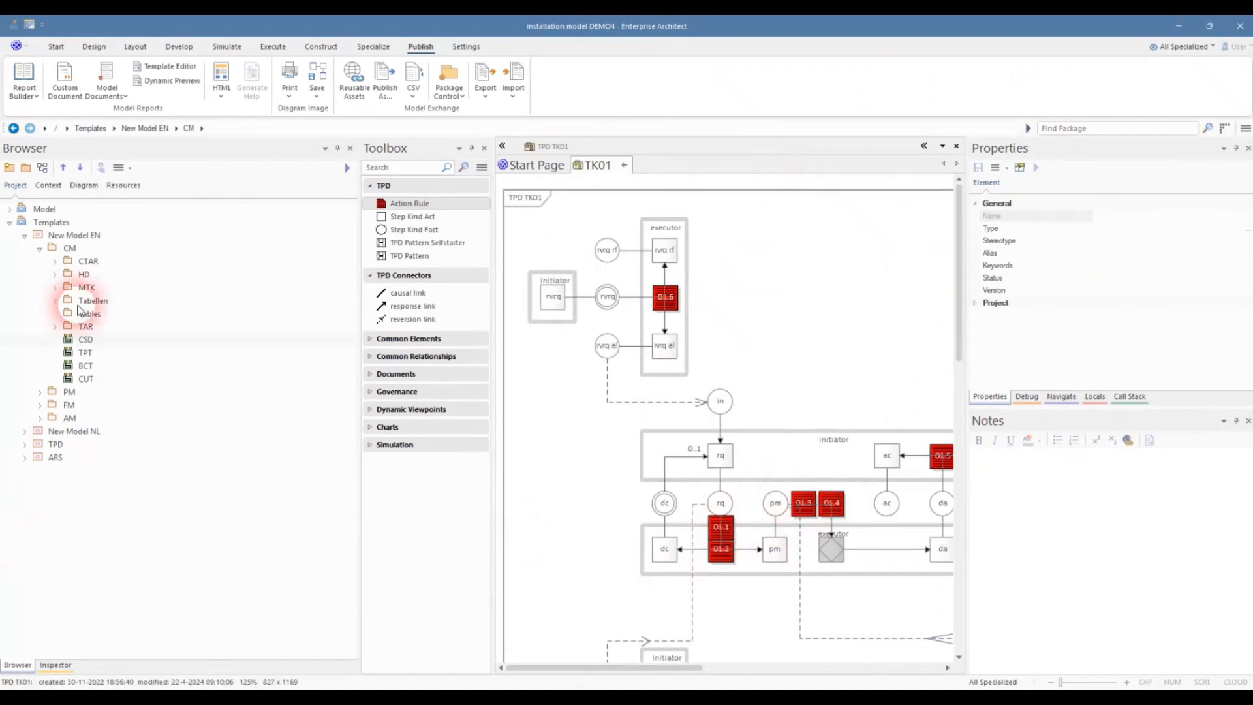
- Open the TPT, BCT and CUT table diagrams in the CM package of New Model EN
double_click(85, 353)
click(87, 366)
double_click(86, 365)
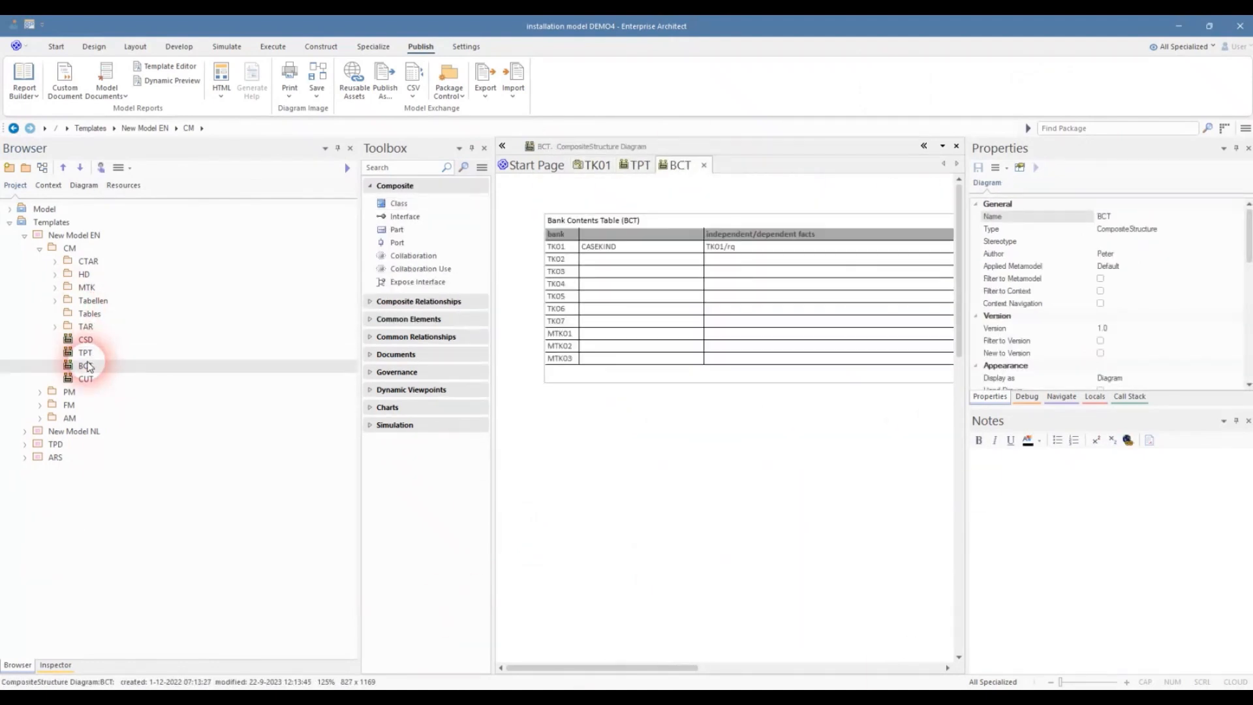
double_click(86, 380)
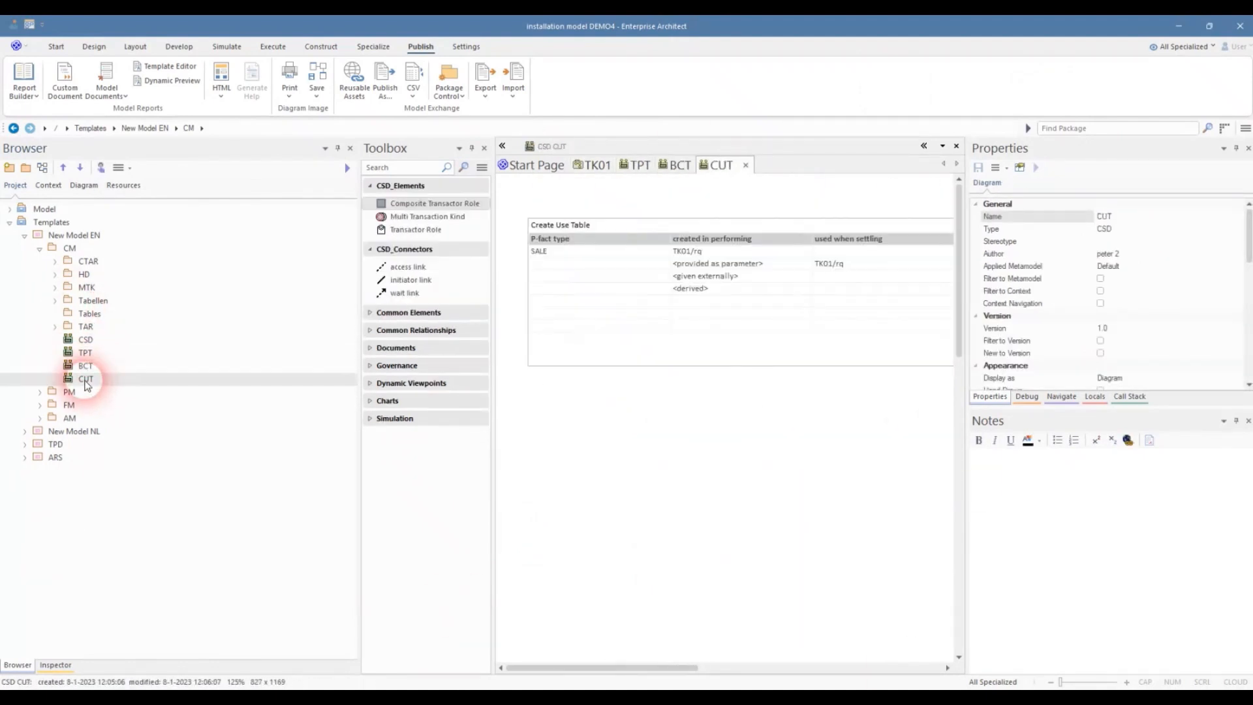
- Expand the PM, AM and FM packages of New Model EN and open the PM diagram and the FM package's diagram
click(40, 392)
double_click(84, 432)
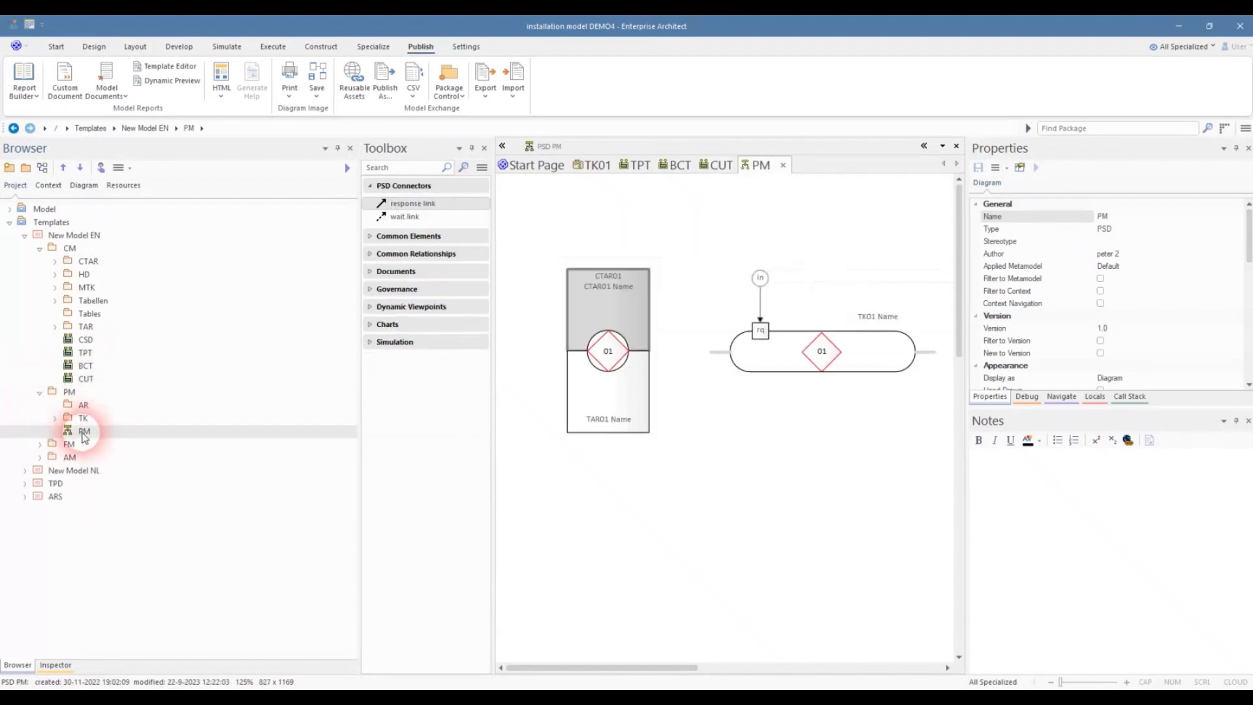
click(40, 458)
click(40, 444)
click(80, 499)
double_click(81, 498)
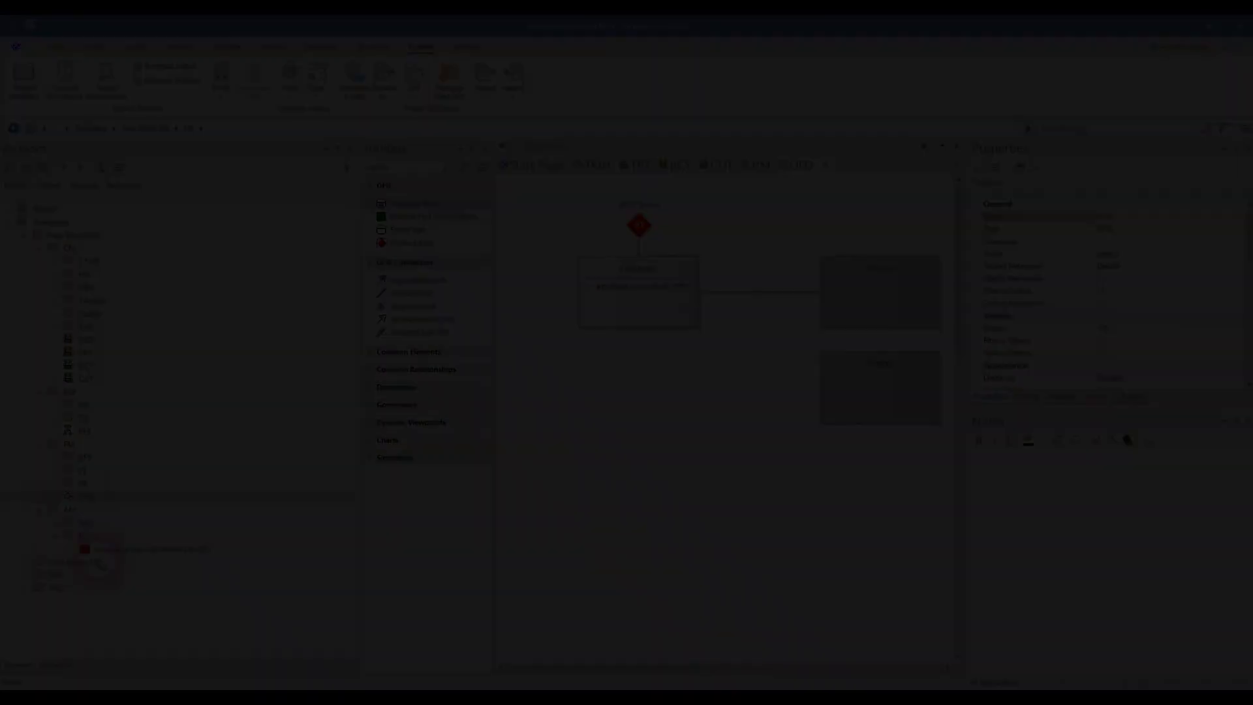